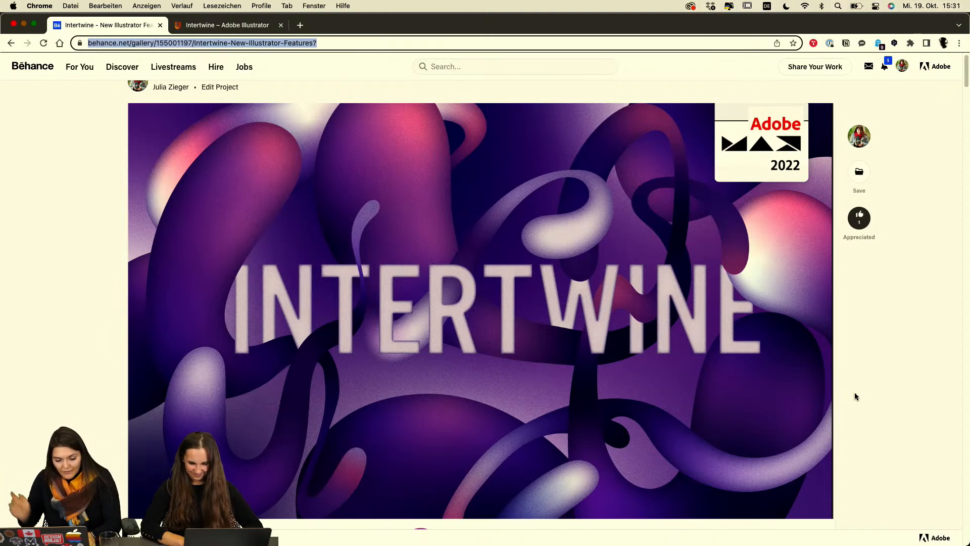
Switch to Adobe Illustrator and look up the available Intertwine commands without running any.
key("super+Tab")
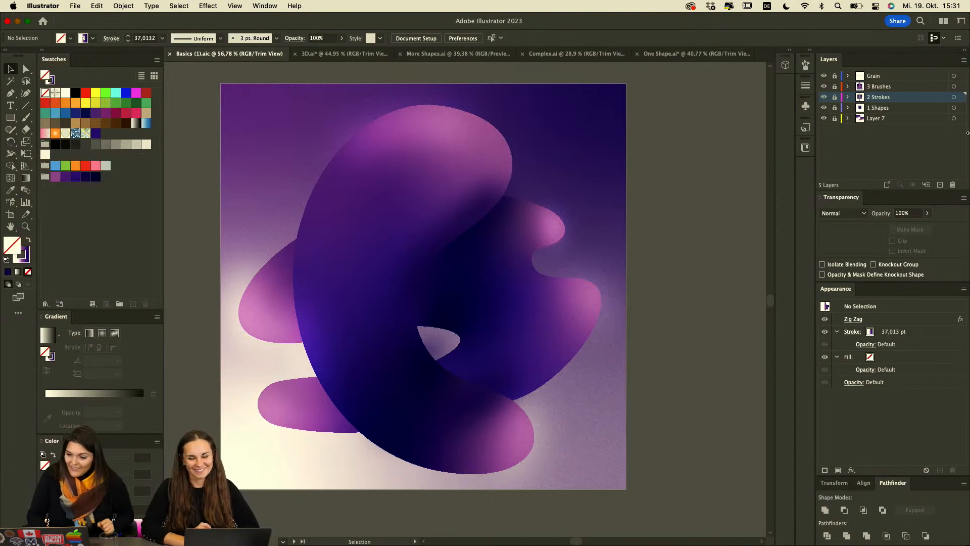
left_click(123, 5)
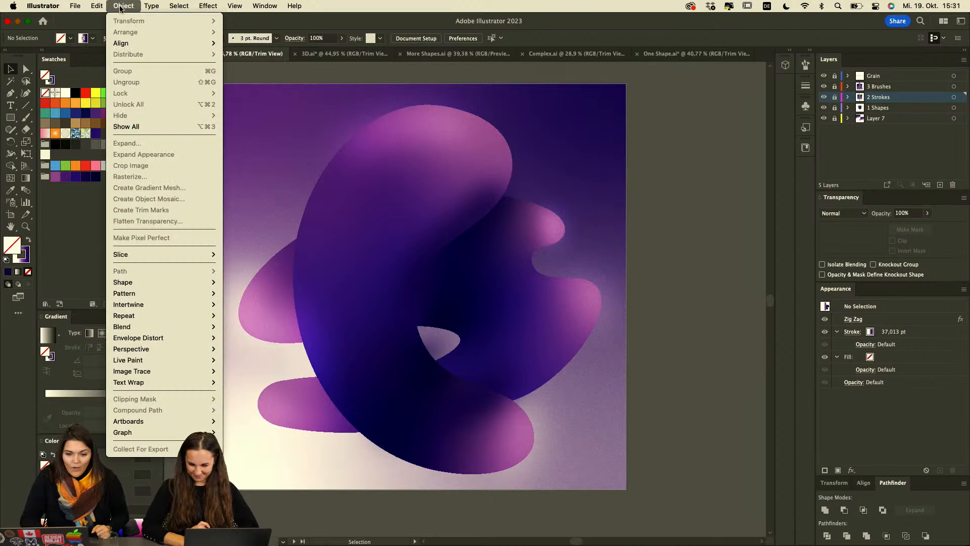
mouse_move(191, 305)
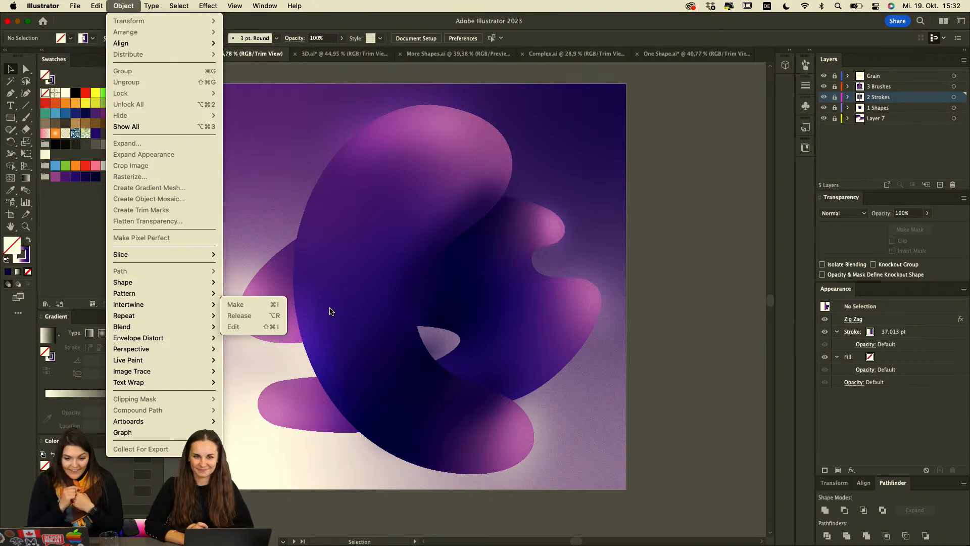
left_click(432, 261)
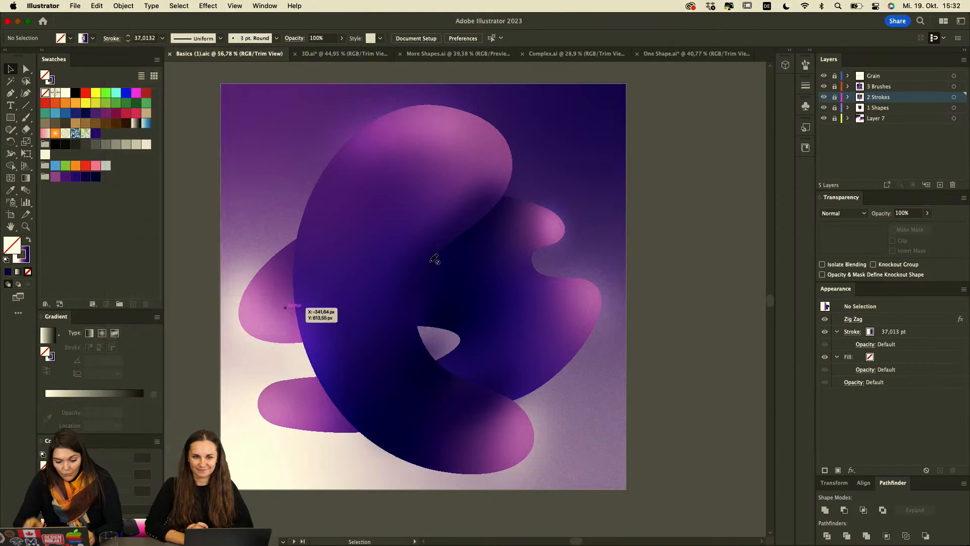
Open the keyboard shortcut settings and show the shortcuts for menu commands.
left_click(96, 6)
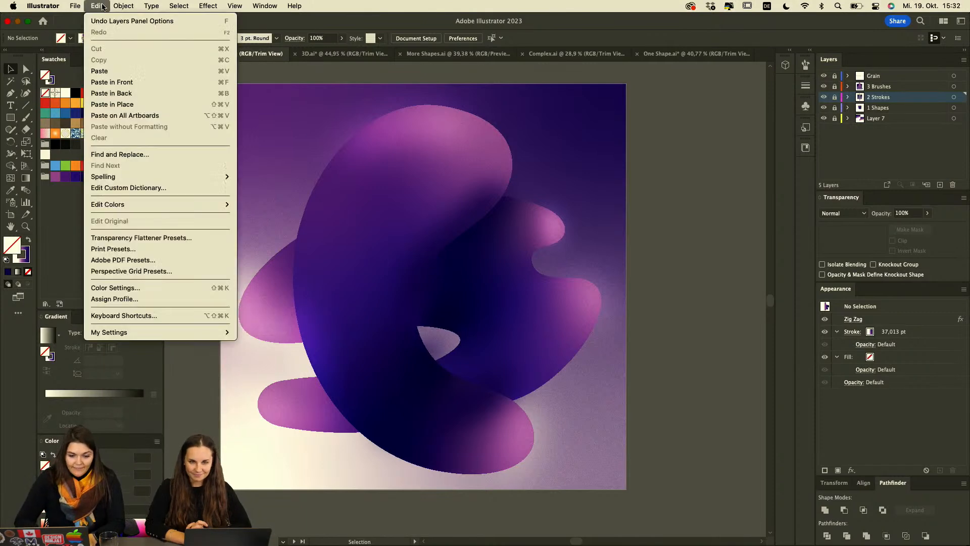
left_click(236, 381)
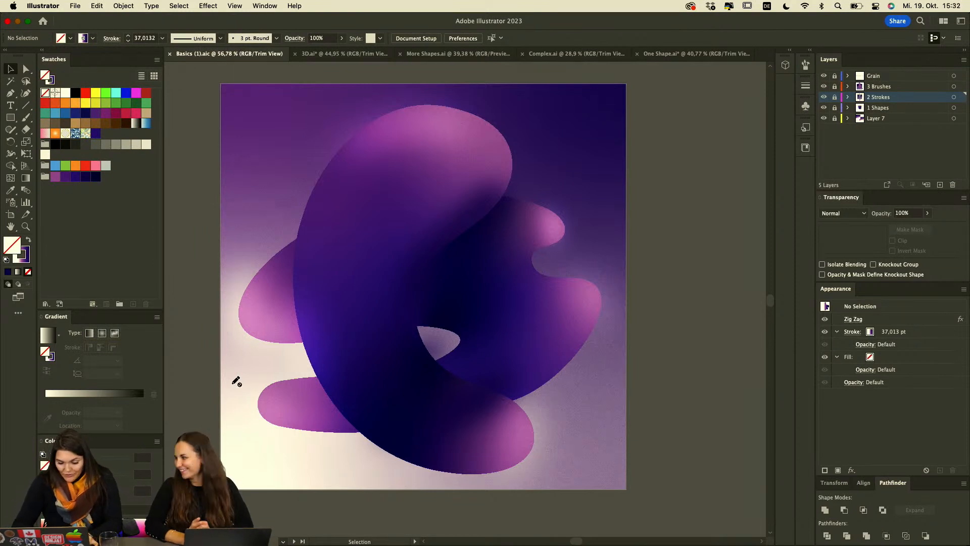
key("super+alt+shift+k")
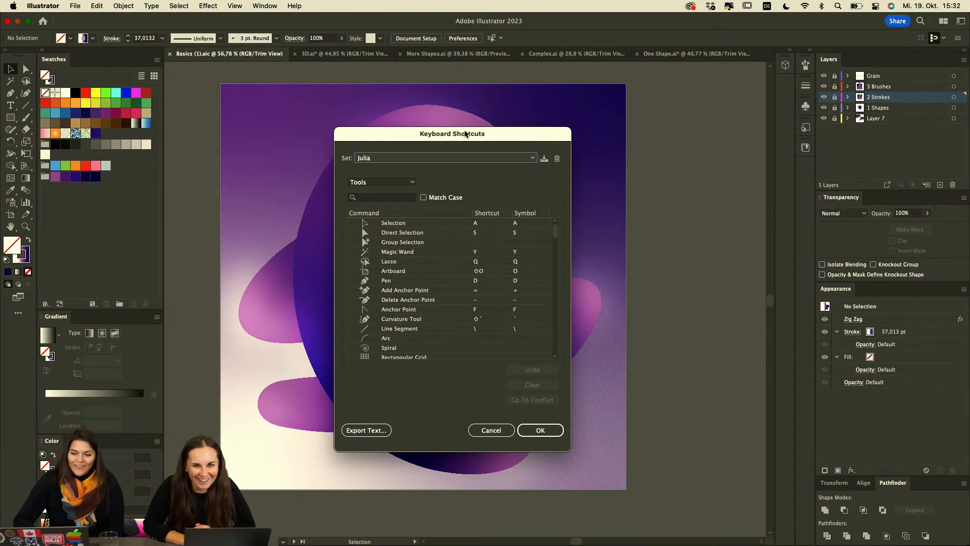
left_click_drag(465, 134, 383, 97)
left_click(303, 146)
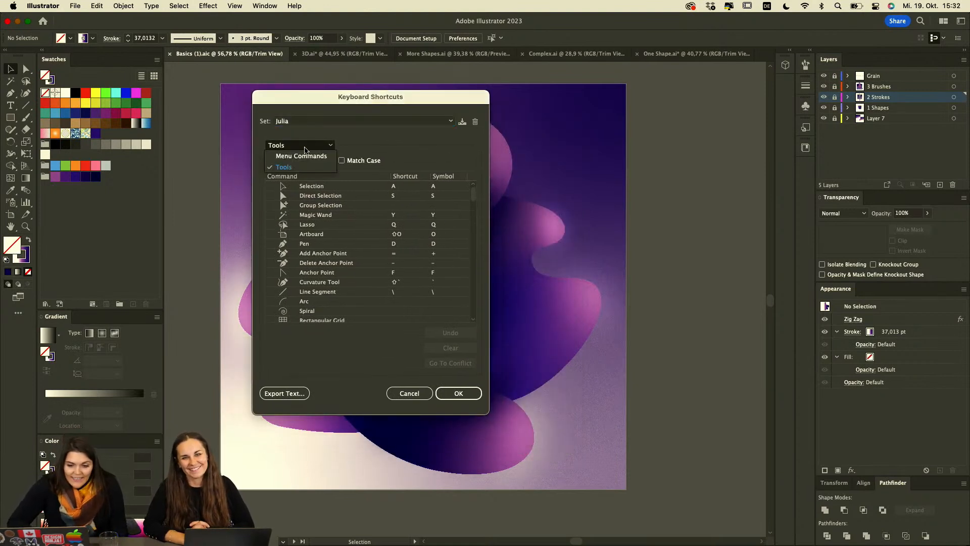
left_click(315, 157)
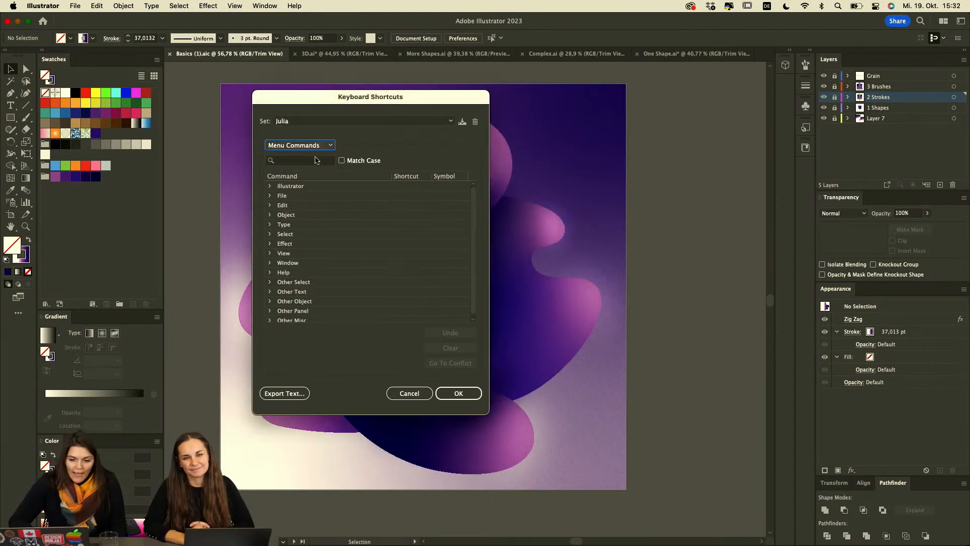
Look up the shortcuts for the Intertwine commands Make, Release and Edit, and close the settings without changes.
left_click(270, 215)
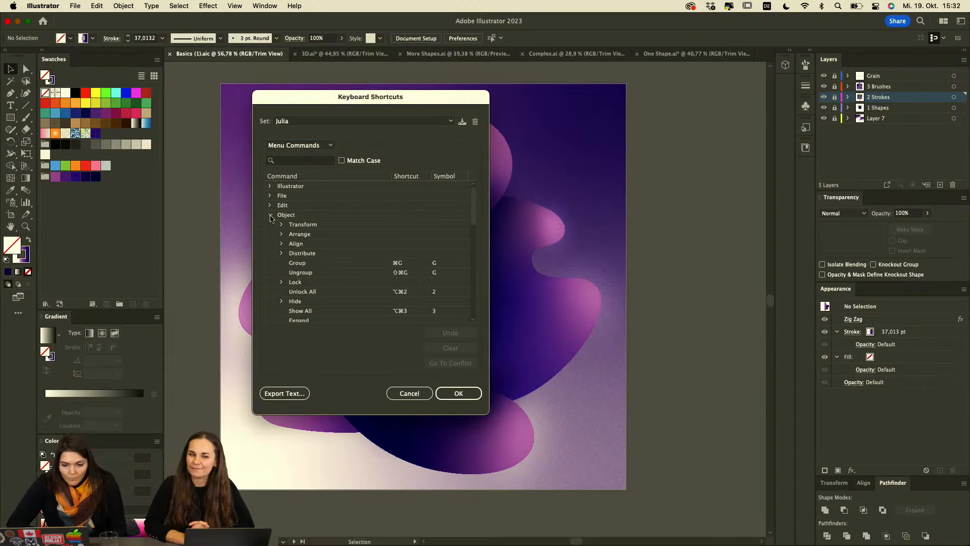
scroll(309, 302, "down", 5)
scroll(315, 277, "down", 5)
left_click(281, 205)
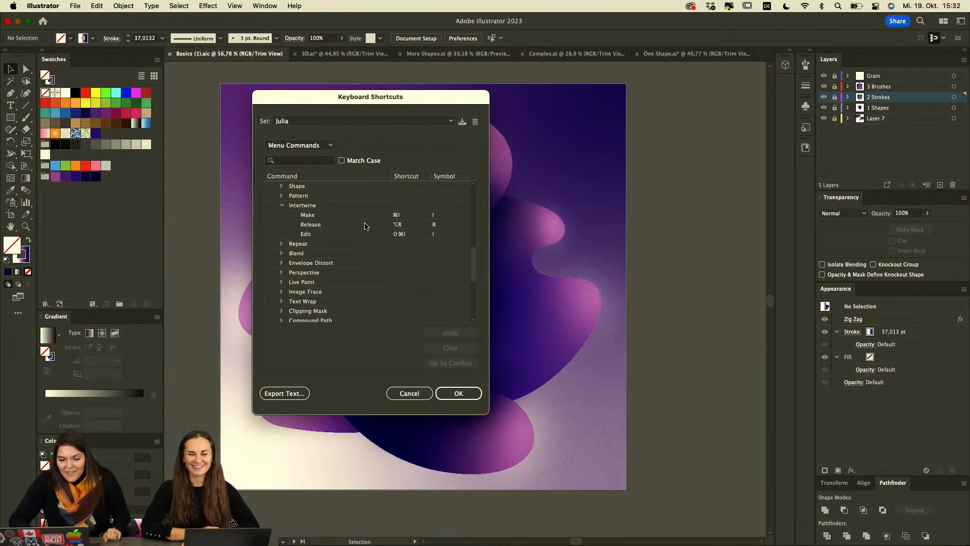
left_click(401, 216)
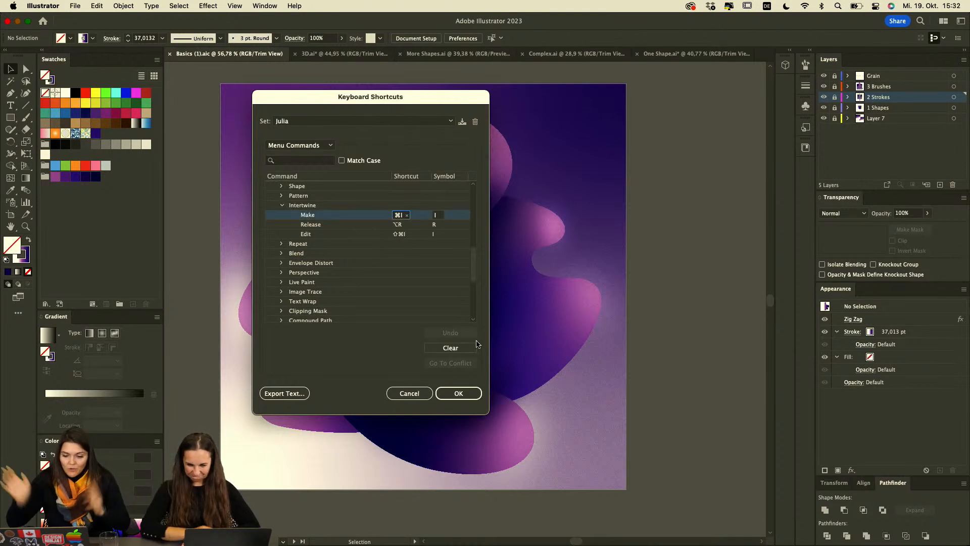
left_click(410, 393)
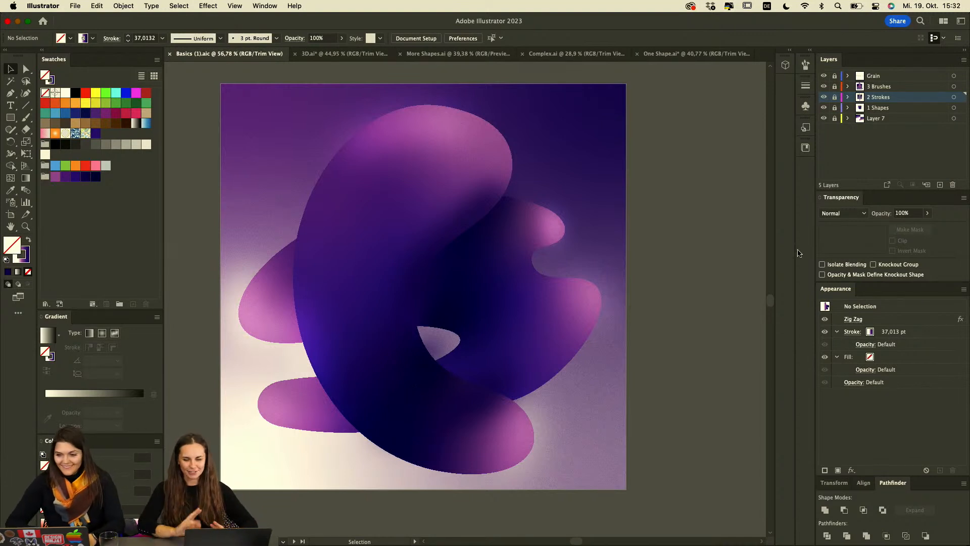
Unlock the 1 Shapes layer and make an Intertwine object from its overlapping gradient shapes.
left_click(835, 107)
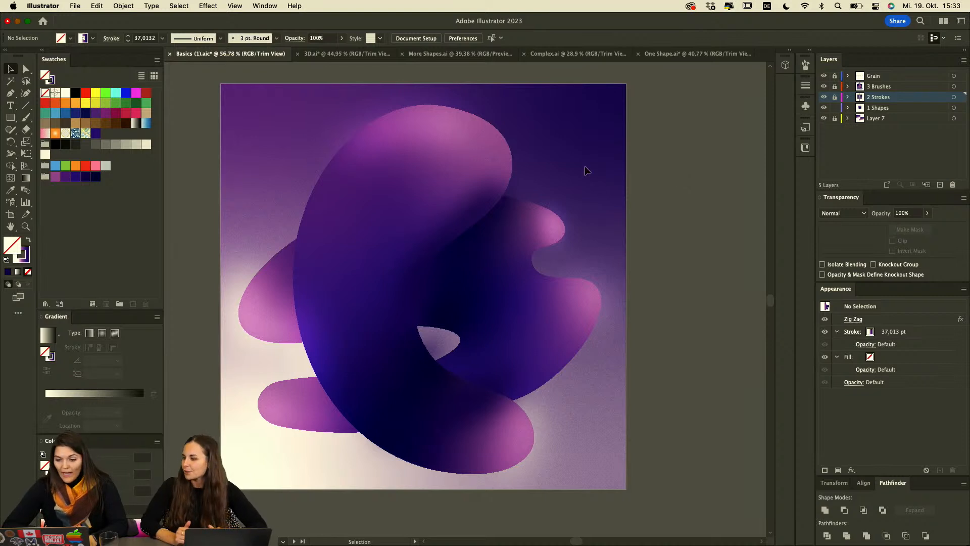
scroll(584, 168, "up", 2)
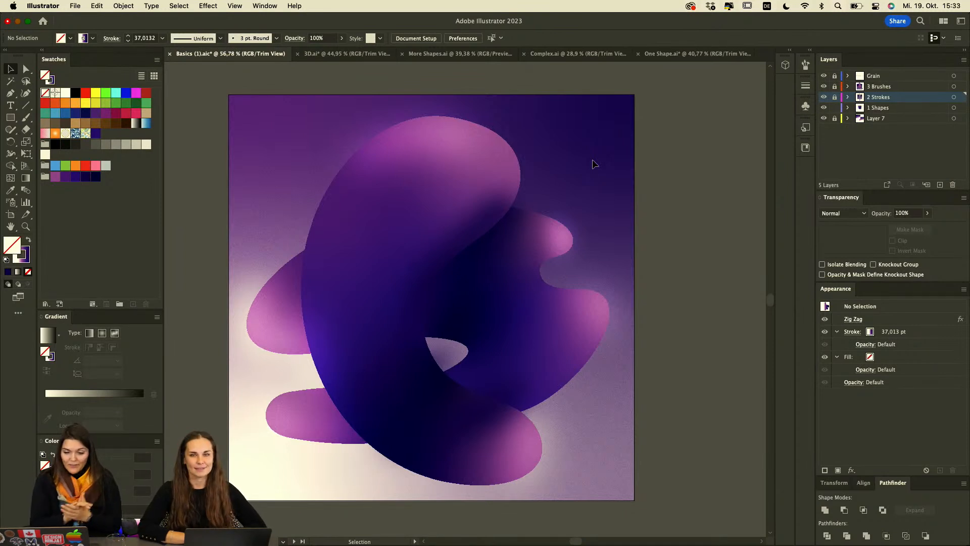
left_click(380, 312)
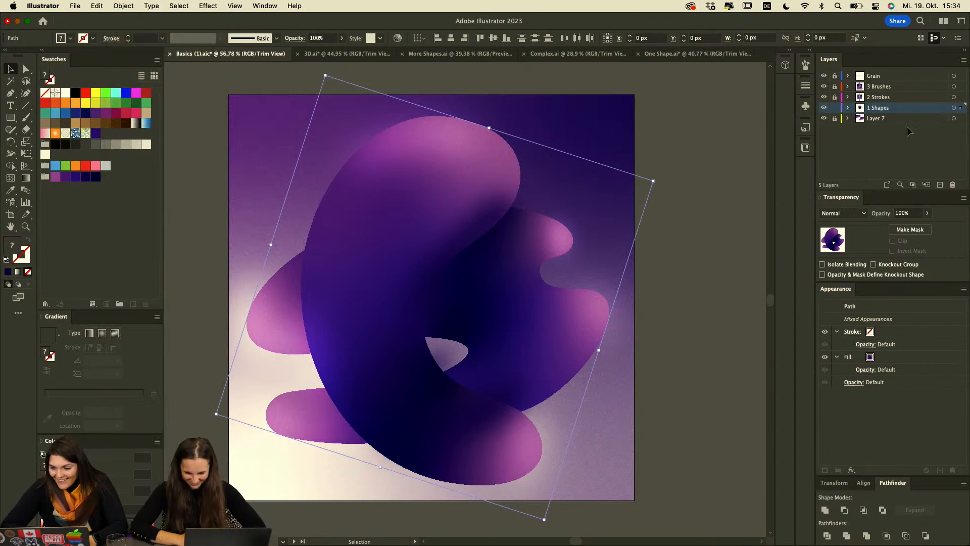
scroll(615, 130, "left", 2)
scroll(616, 130, "up", 1)
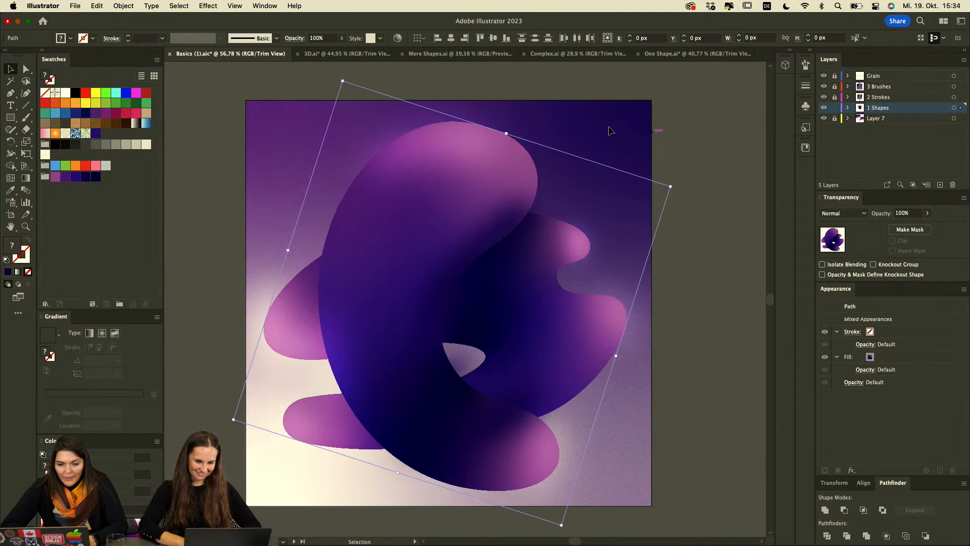
left_click(590, 157)
scroll(590, 157, "down", 1)
scroll(590, 156, "right", 1)
left_click_drag(608, 144, 426, 263)
left_click(123, 5)
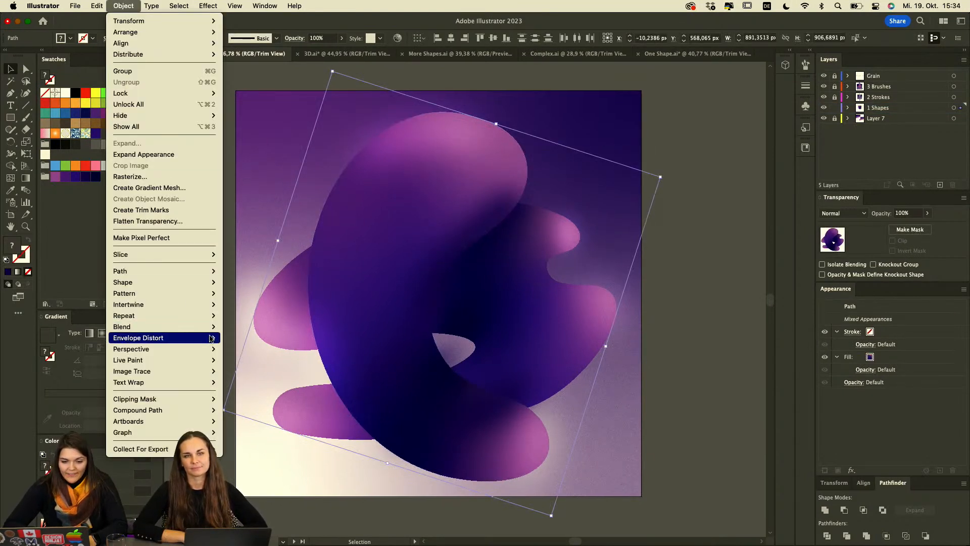
mouse_move(202, 304)
left_click(232, 307)
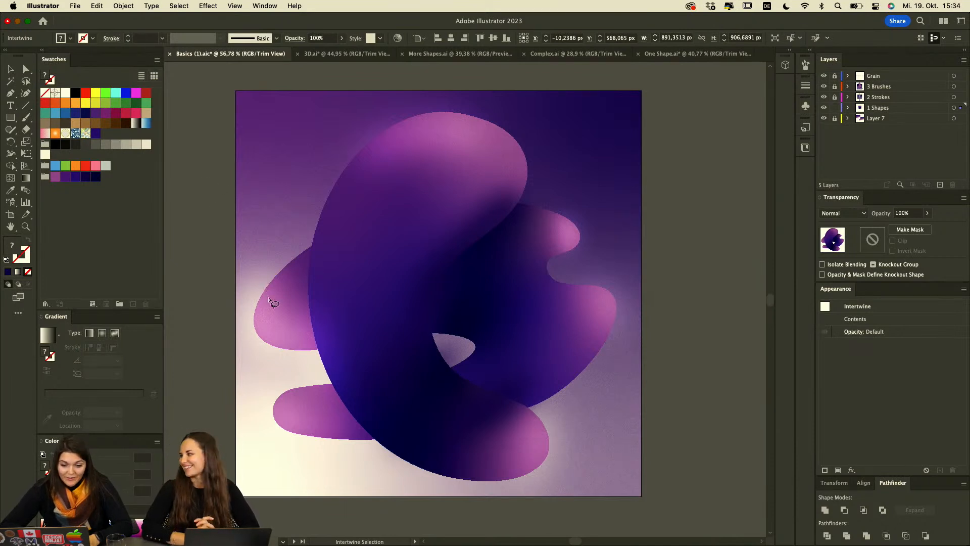
Lasso the lower overlap so the long arm passes in front of the large curved shape, and deselect the artwork.
mouse_move(366, 470)
left_mouse_down()
mouse_move(318, 422)
mouse_move(305, 390)
mouse_move(326, 367)
mouse_move(445, 353)
left_mouse_up()
mouse_move(551, 382)
left_mouse_down()
mouse_move(552, 420)
mouse_move(458, 459)
mouse_move(353, 470)
left_mouse_up()
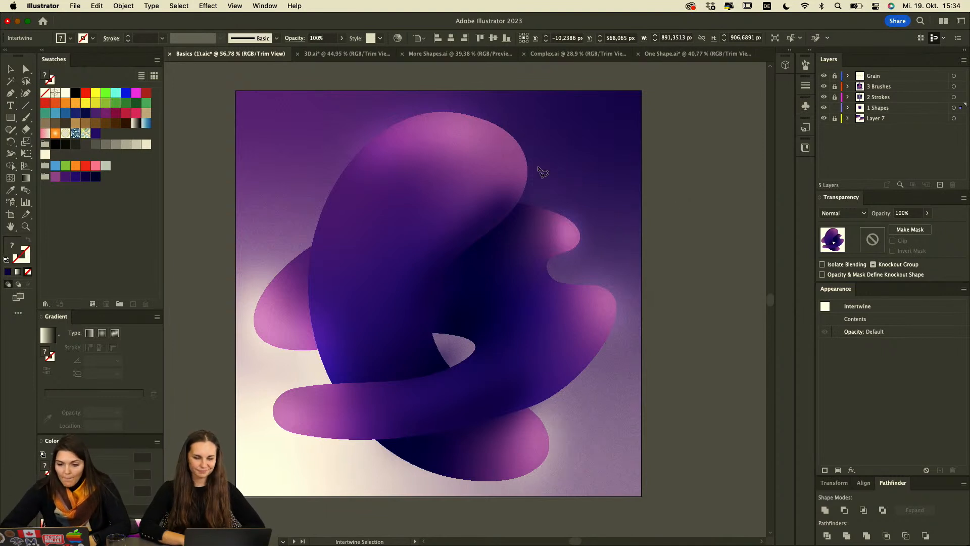
left_click(10, 68)
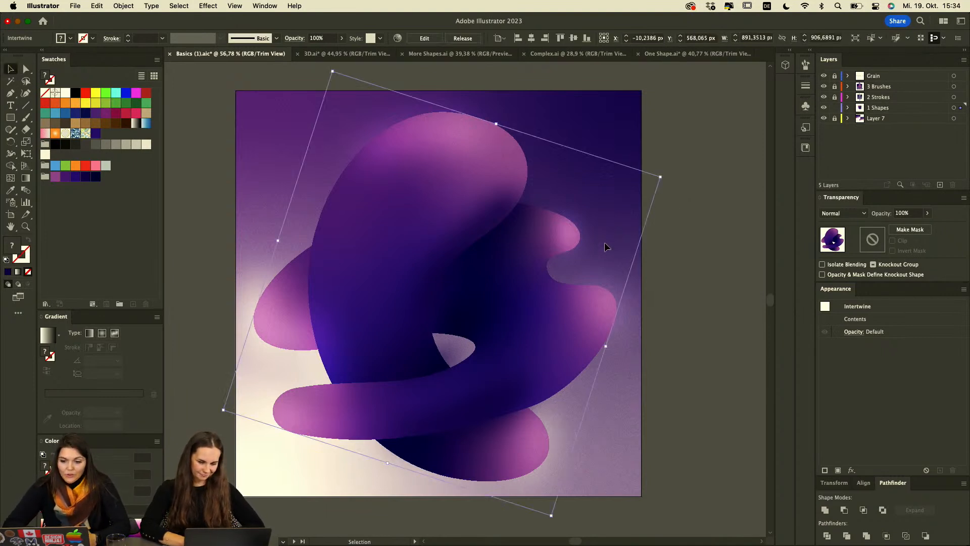
left_click(663, 221)
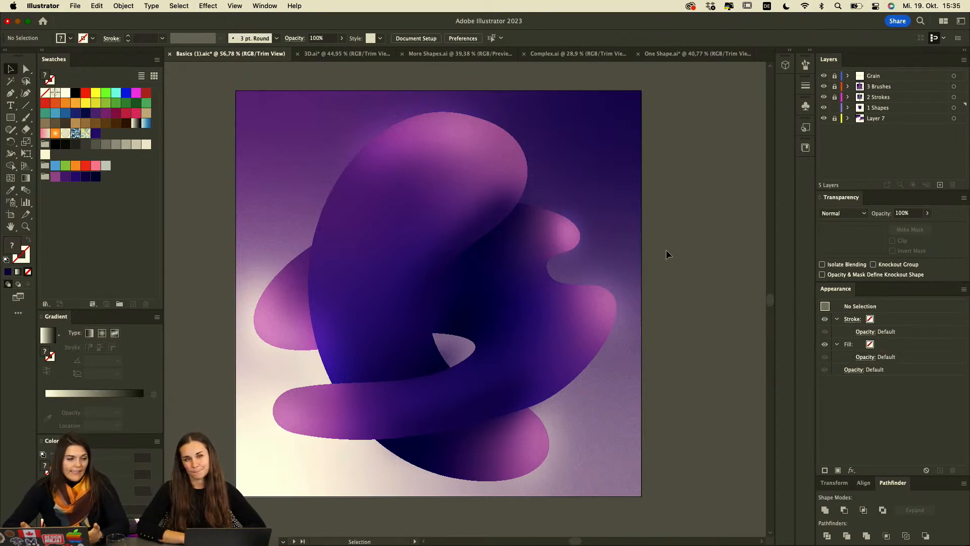
Lock the 1 Shapes layer, unlock the 2 Strokes layer and select both zig-zag strokes of the double helix.
scroll(666, 250, "right", 10)
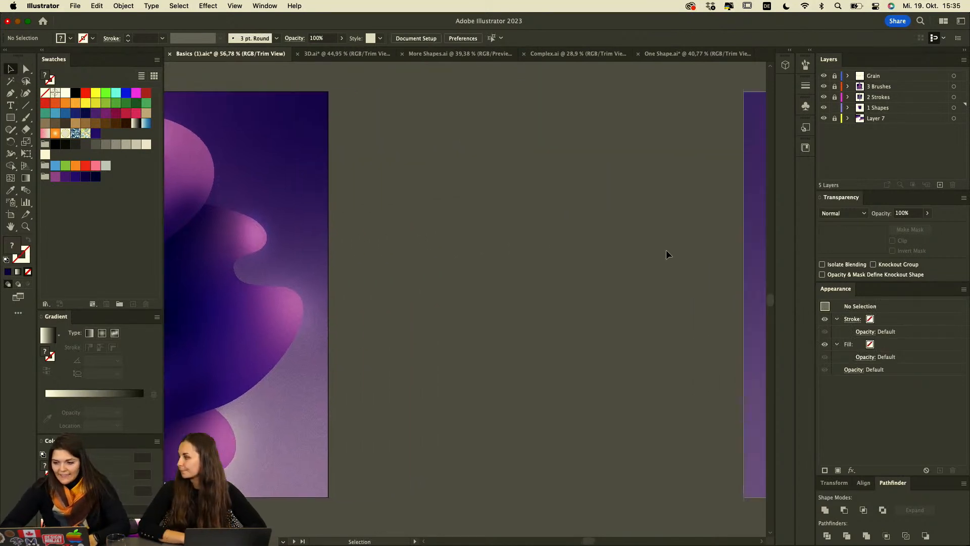
scroll(634, 269, "right", 13)
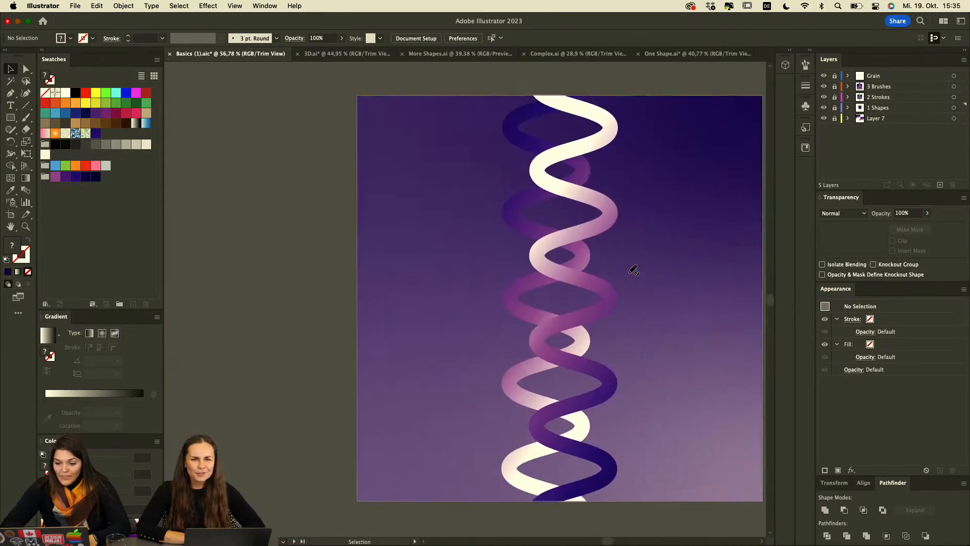
left_click(834, 97)
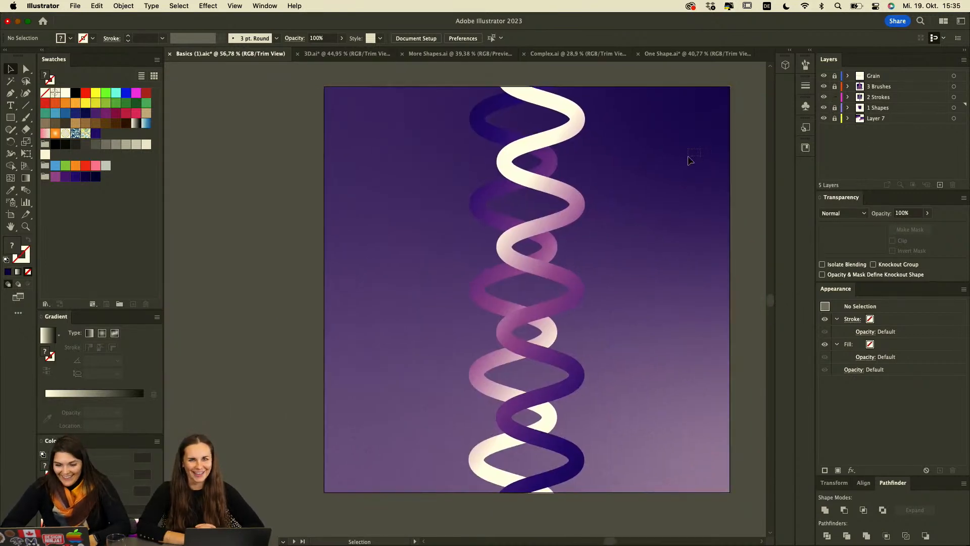
left_click_drag(701, 154, 458, 311)
scroll(458, 311, "right", 2)
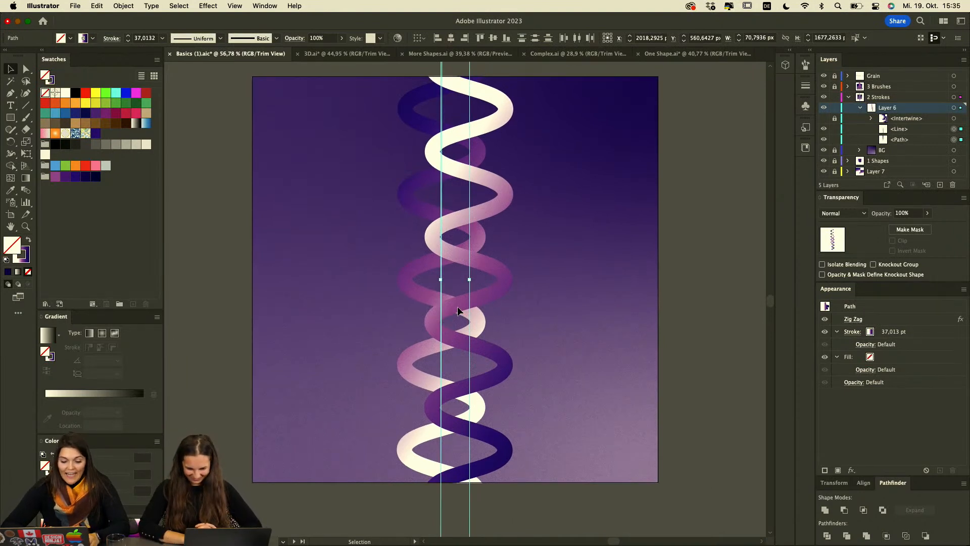
Check the selected strokes' underlying paths in outline view and make an Intertwine object from them.
key("super")
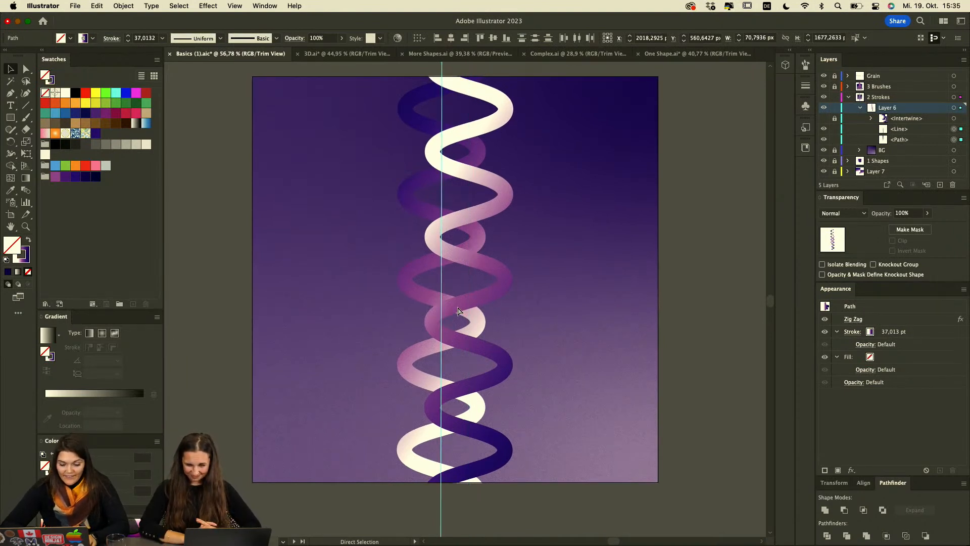
key("super+y")
key("super")
key("super+y")
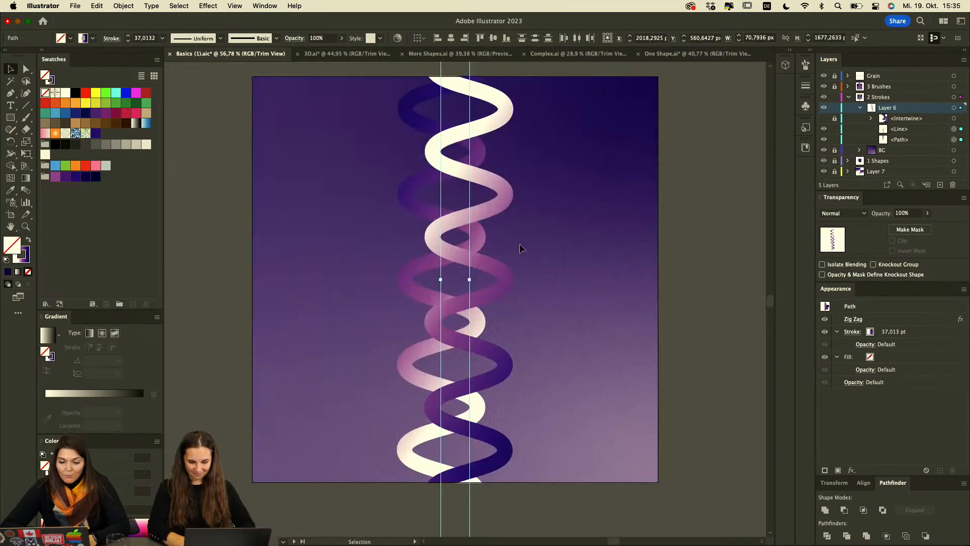
scroll(519, 243, "up", 2)
scroll(519, 243, "left", 1)
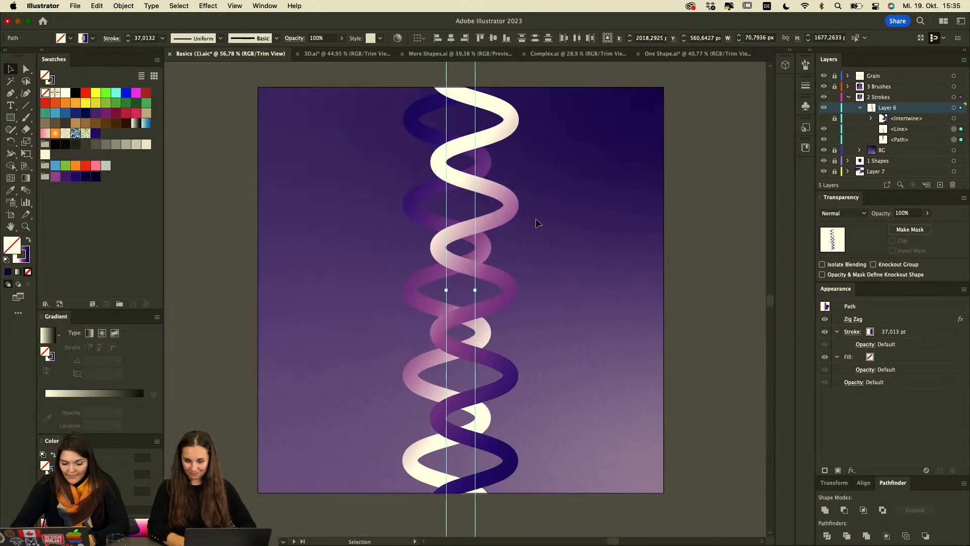
key("alt+shift+super+i")
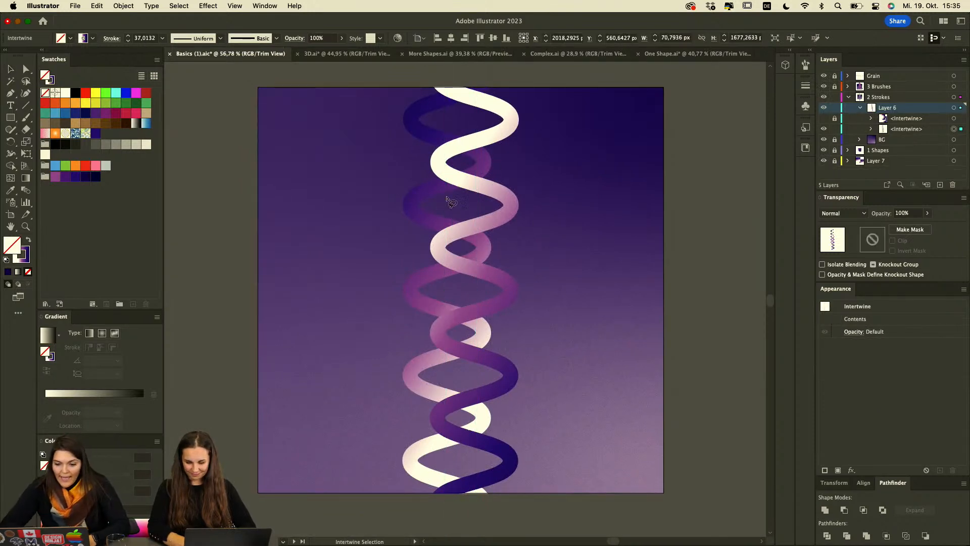
Lasso several crossings down the helix to swap which strand passes in front, and lock the 2 Strokes layer.
mouse_move(457, 201)
left_mouse_down()
mouse_move(420, 170)
mouse_move(491, 167)
mouse_move(487, 187)
mouse_move(460, 203)
left_mouse_up()
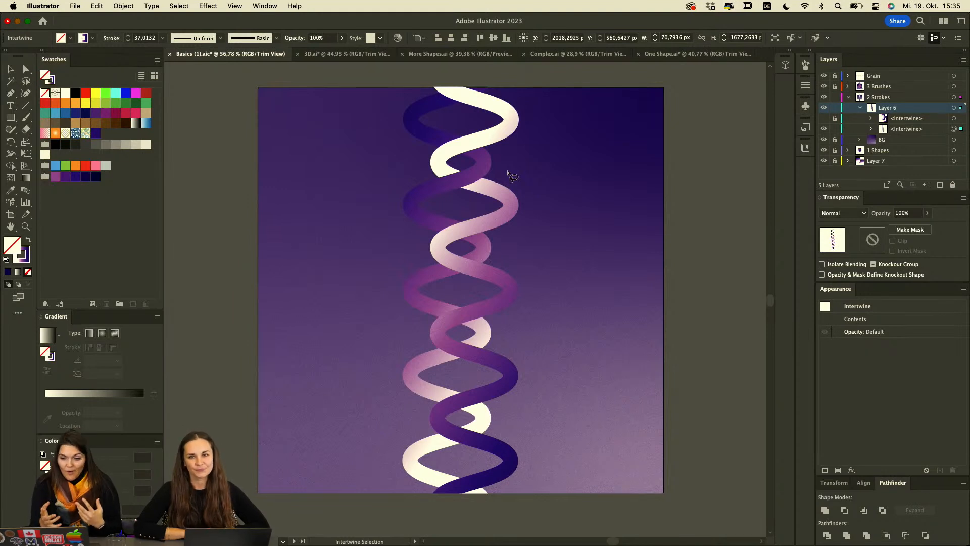
mouse_move(459, 248)
left_mouse_down()
mouse_move(421, 230)
mouse_move(469, 214)
mouse_move(505, 244)
left_mouse_up()
mouse_move(463, 299)
left_mouse_down()
mouse_move(424, 337)
mouse_move(509, 337)
mouse_move(457, 303)
left_mouse_up()
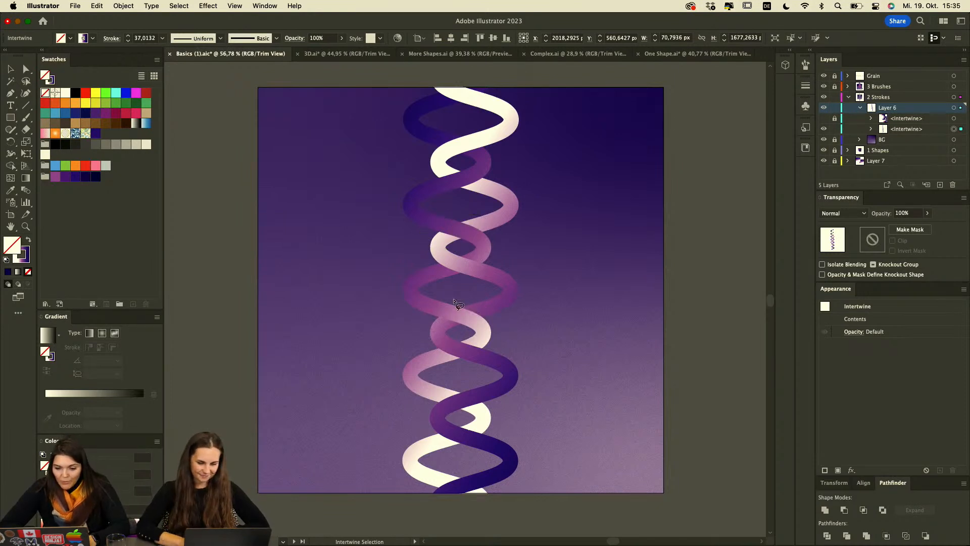
mouse_move(495, 399)
left_mouse_down()
mouse_move(427, 393)
mouse_move(426, 415)
mouse_move(490, 413)
mouse_move(494, 401)
mouse_move(469, 386)
mouse_move(436, 388)
mouse_move(416, 404)
mouse_move(421, 418)
mouse_move(503, 401)
left_mouse_up()
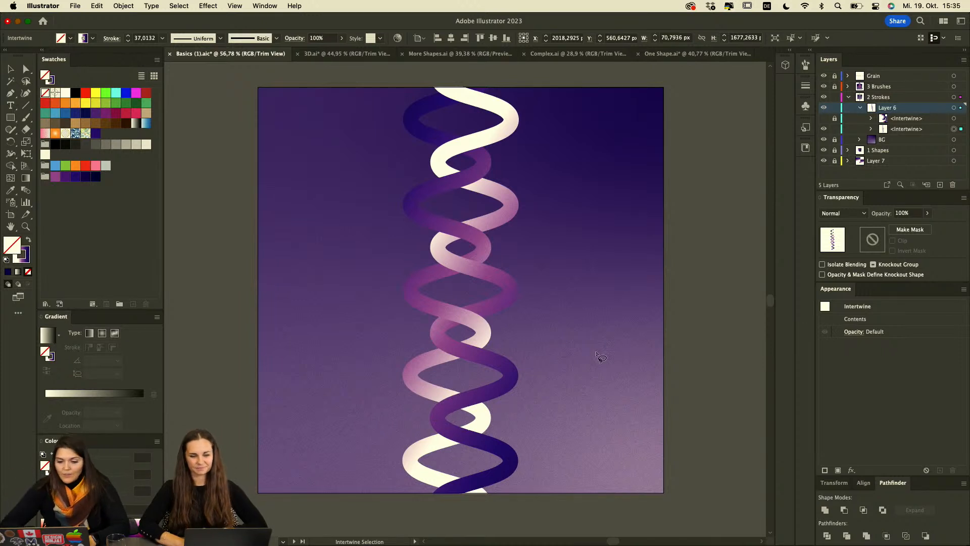
key("v")
left_click(608, 336)
scroll(608, 335, "right", 2)
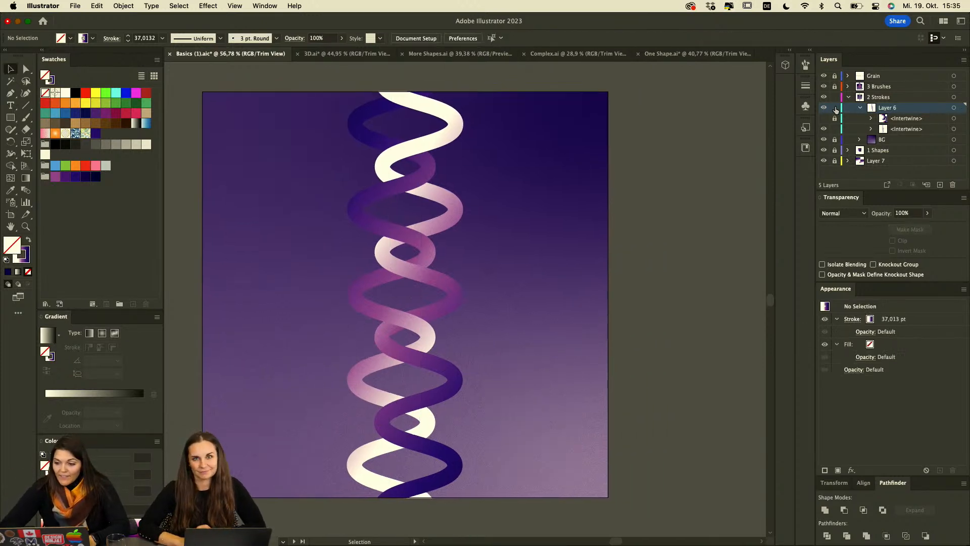
scroll(686, 291, "right", 5)
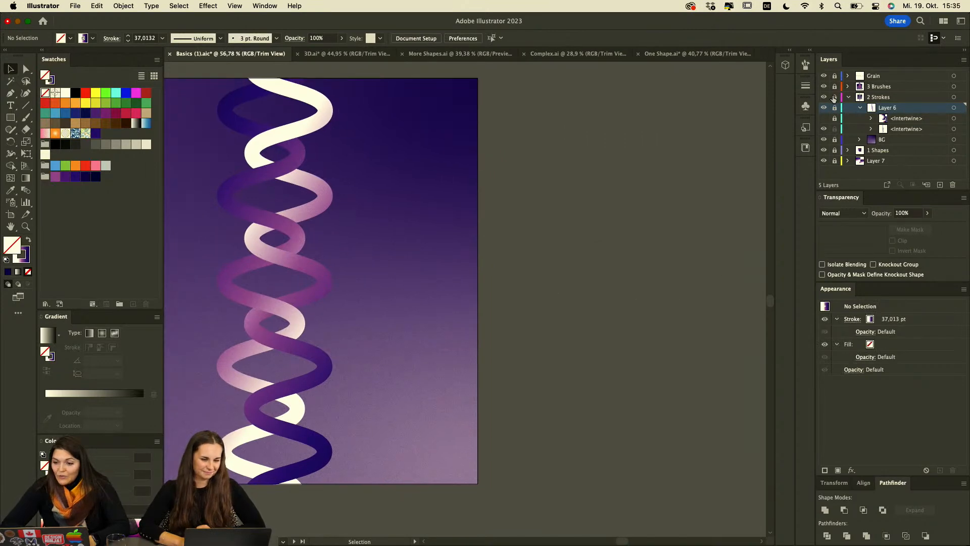
Make an Intertwine object from the two brush strokes, lasso their central overlap to bring the dark splatter in front, and deselect.
scroll(638, 262, "right", 10)
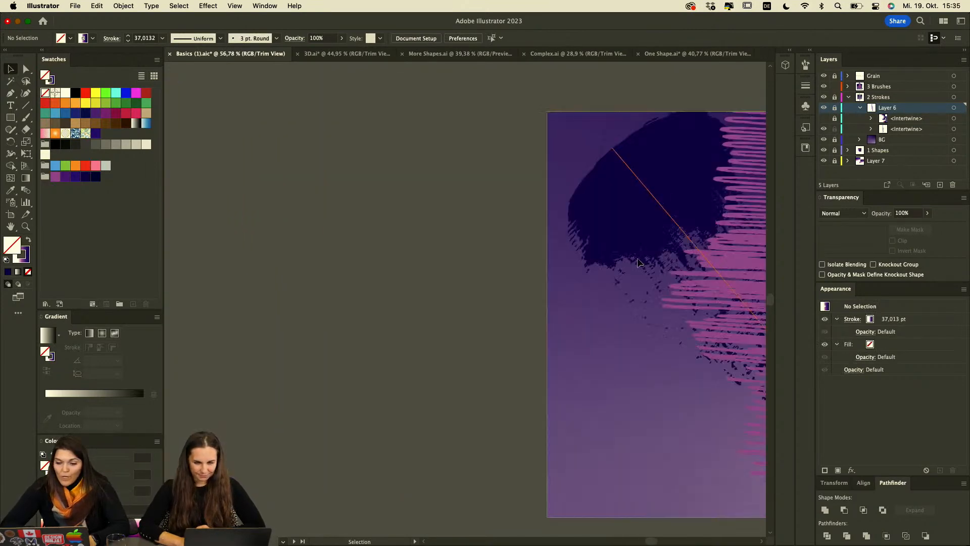
scroll(638, 261, "right", 10)
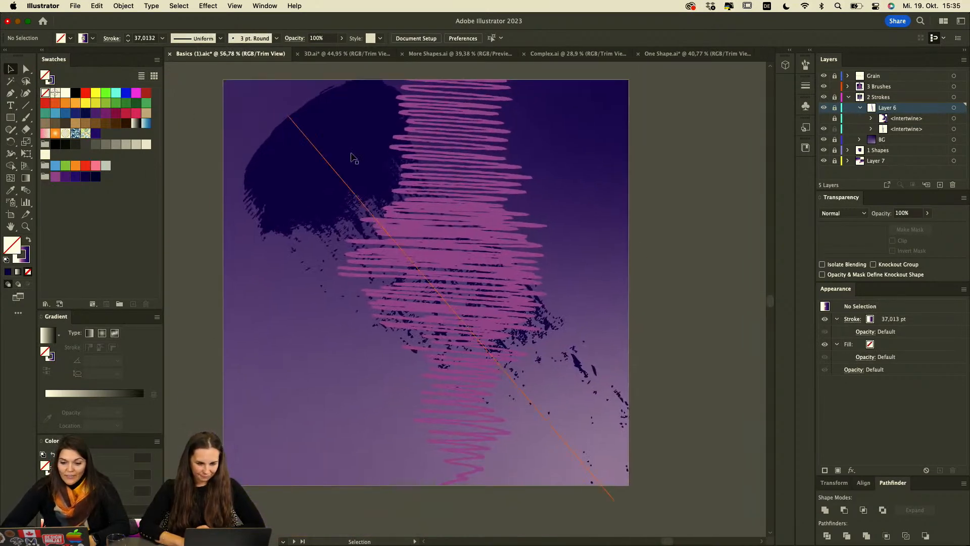
left_click(342, 183)
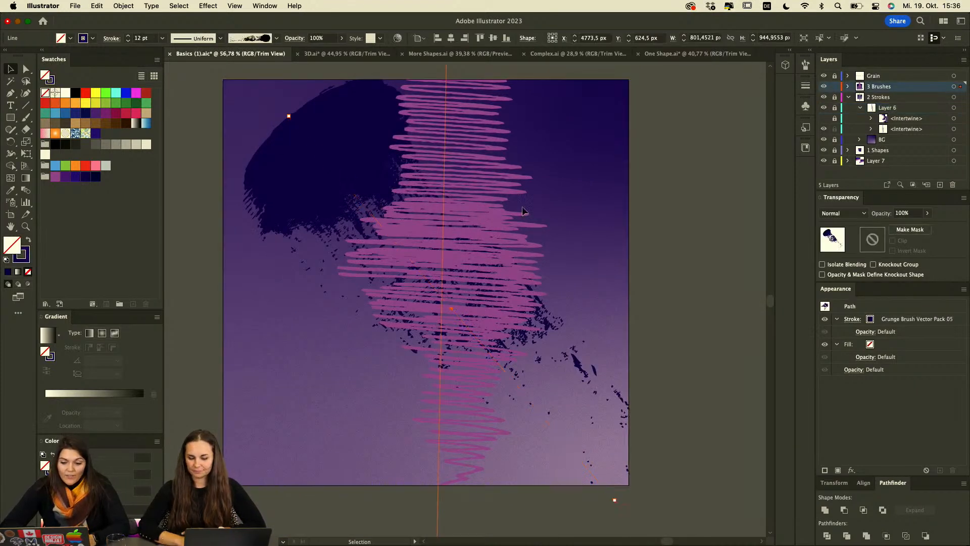
mouse_move(627, 148)
left_mouse_down()
mouse_move(328, 315)
mouse_move(318, 205)
mouse_move(404, 238)
mouse_move(460, 338)
mouse_move(371, 356)
mouse_move(338, 322)
left_mouse_up()
key("super+shift+i")
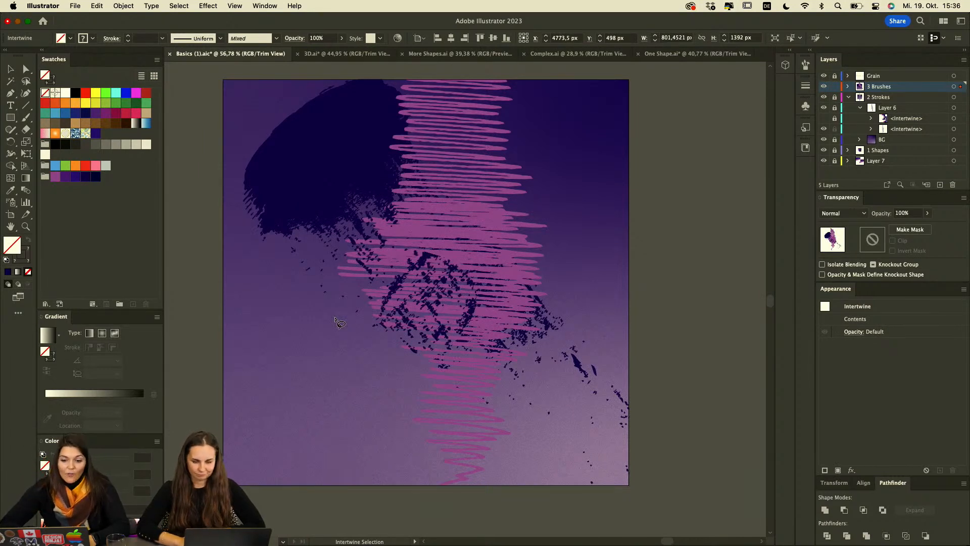
key("Escape")
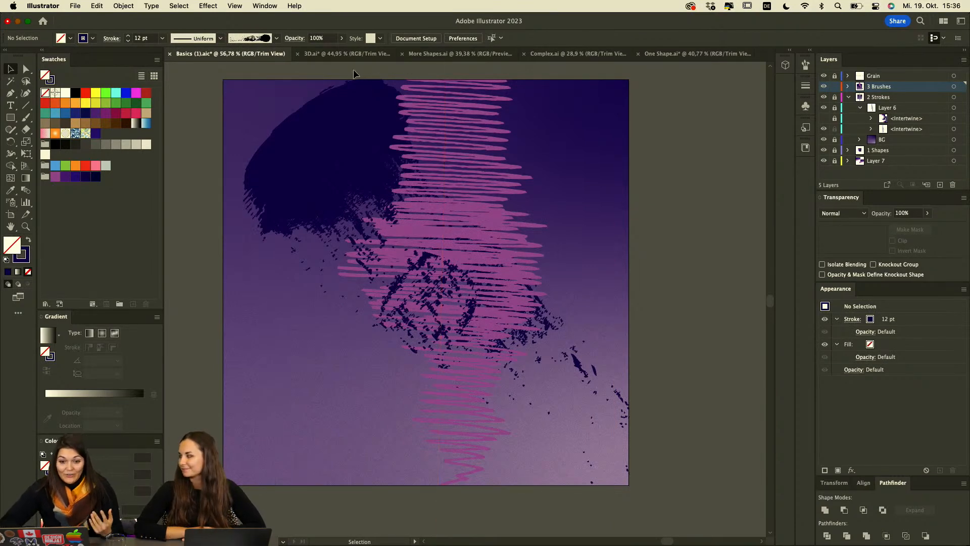
Switch to the 3D.ai document and make an Intertwine object from the two small ghosts in the Small layer.
left_click(327, 55)
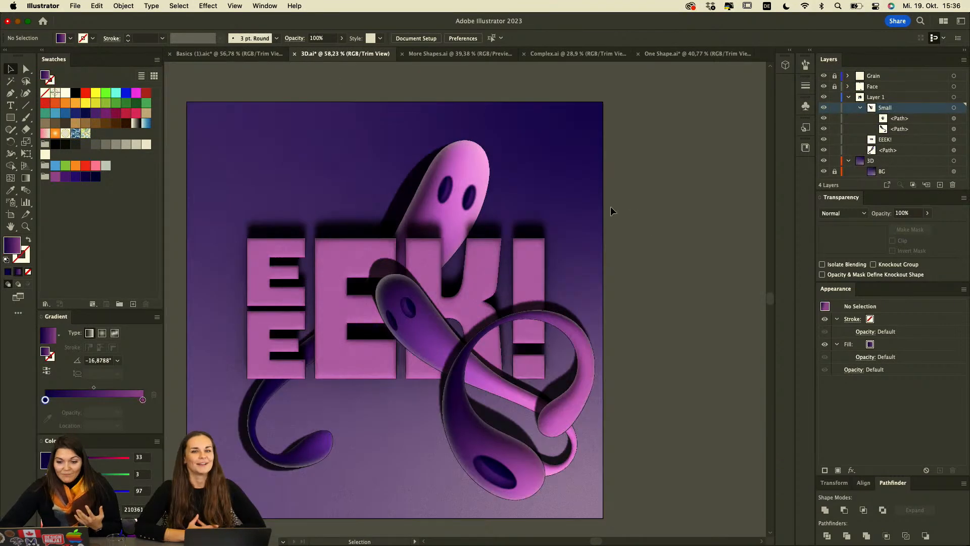
scroll(610, 210, "left", 2)
scroll(610, 210, "down", 1)
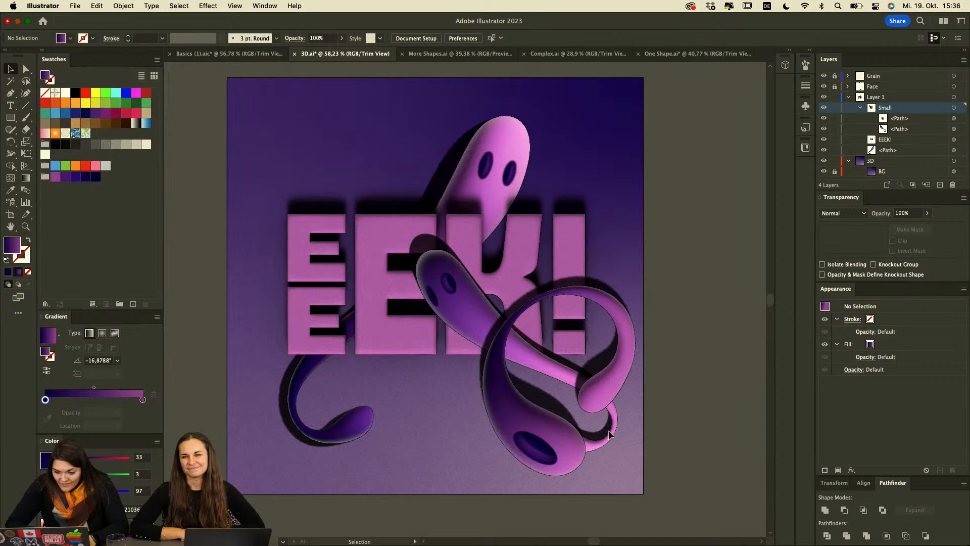
left_click(515, 397)
key("super+shift+i")
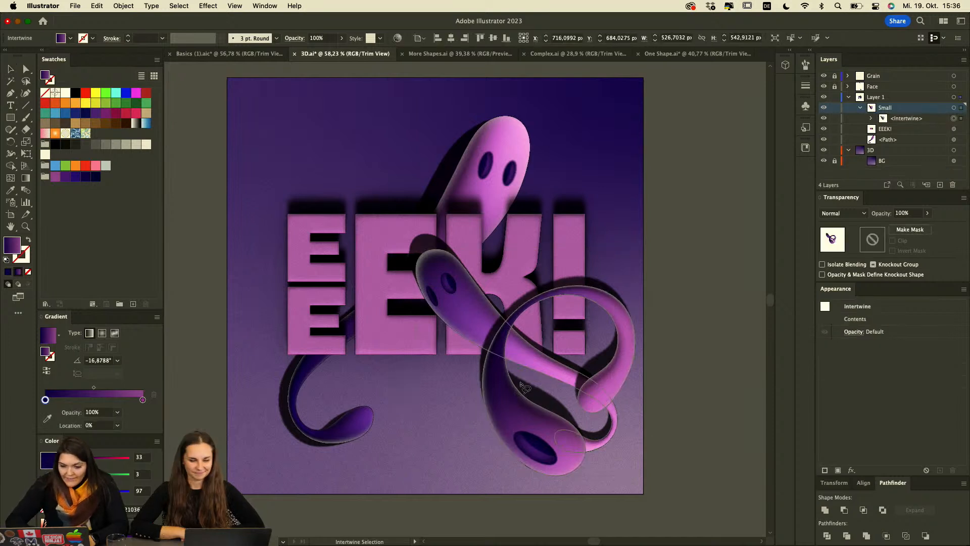
Lasso the upper crossing of the two small ghosts and bring the straight ghost's body in front of the looping one.
mouse_move(522, 373)
left_mouse_down()
mouse_move(465, 350)
mouse_move(478, 314)
mouse_move(516, 307)
mouse_move(542, 343)
mouse_move(524, 376)
left_mouse_up()
left_click(523, 340)
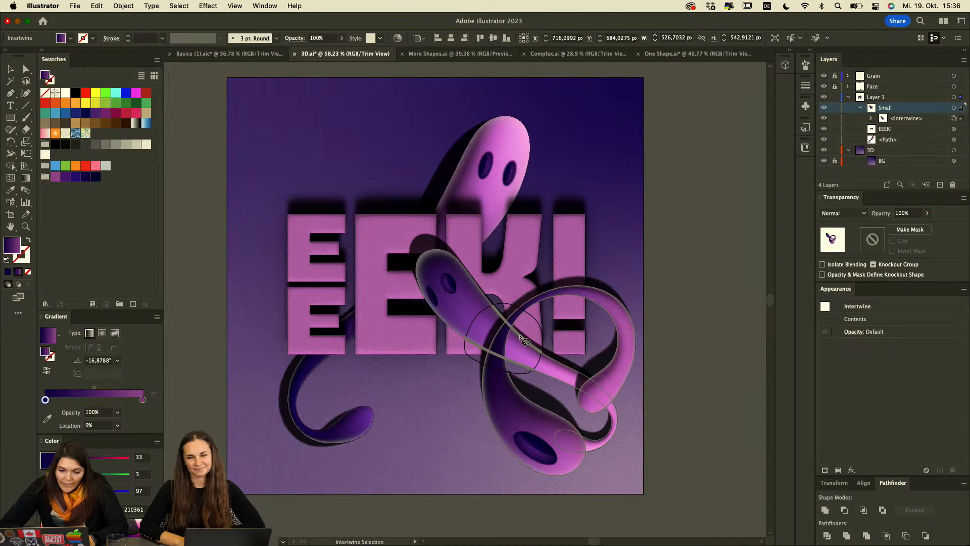
right_click(525, 340)
left_click(540, 345)
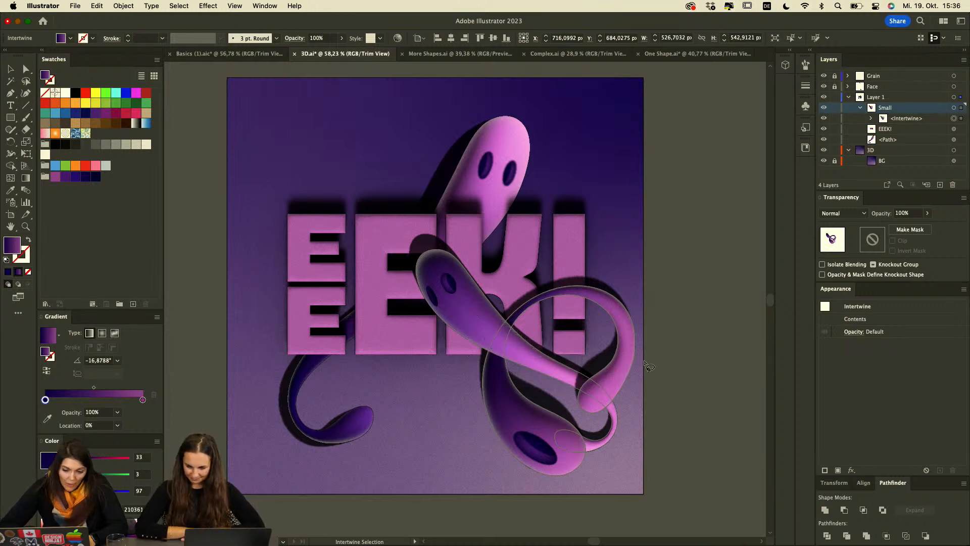
Lasso the overlap at the looping ghost's head, bring the other ghost's tail tip to the front, and deselect.
mouse_move(608, 455)
left_mouse_down()
mouse_move(598, 428)
mouse_move(574, 414)
mouse_move(533, 423)
mouse_move(534, 465)
mouse_move(608, 456)
left_mouse_up()
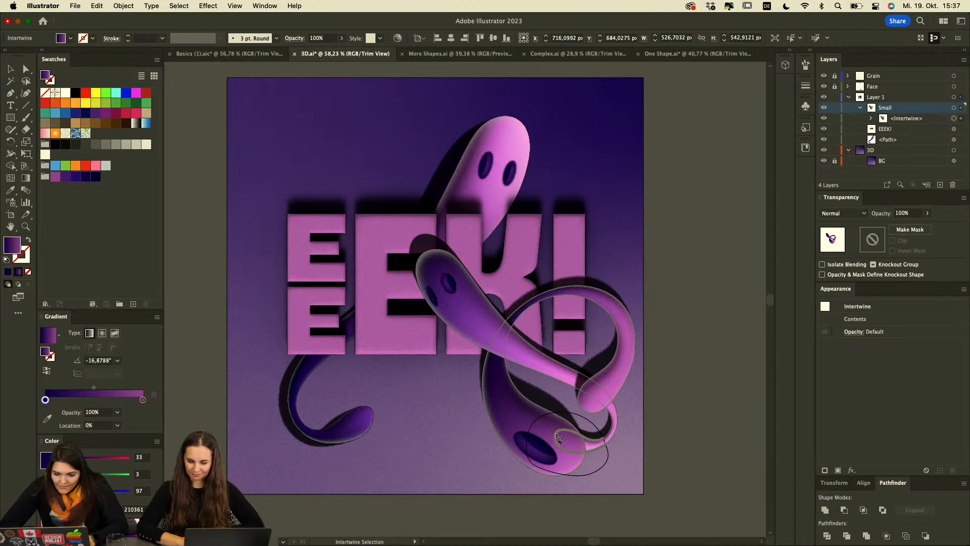
left_click(556, 436)
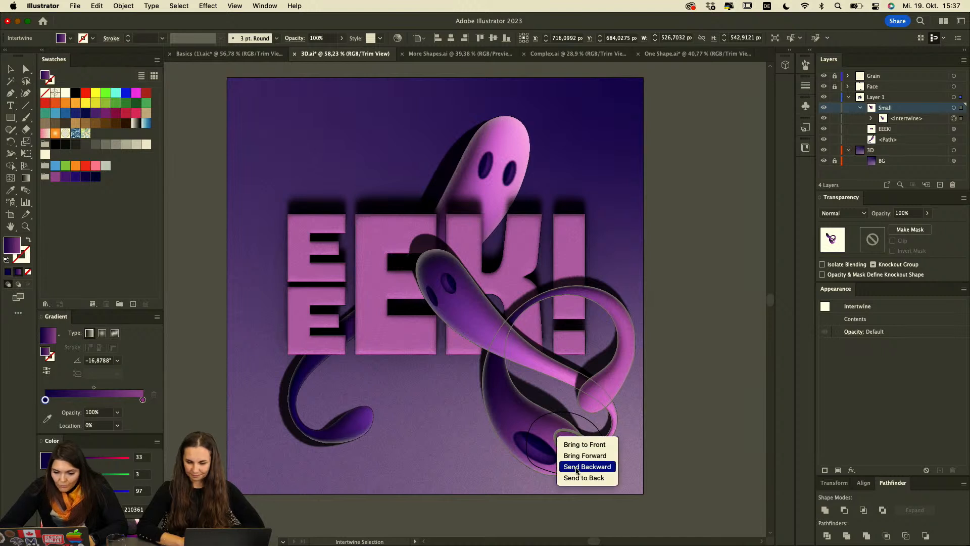
left_click(576, 441)
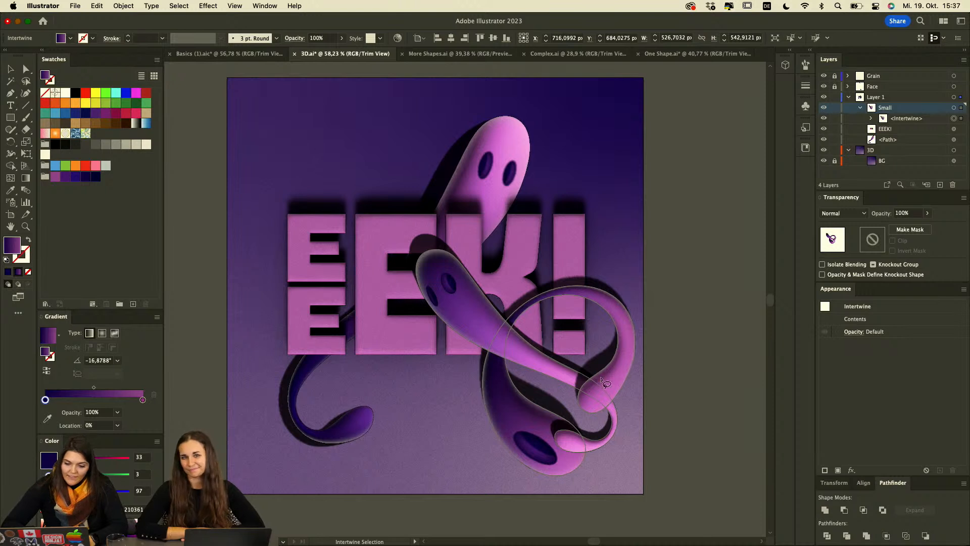
key("v")
left_click(671, 392)
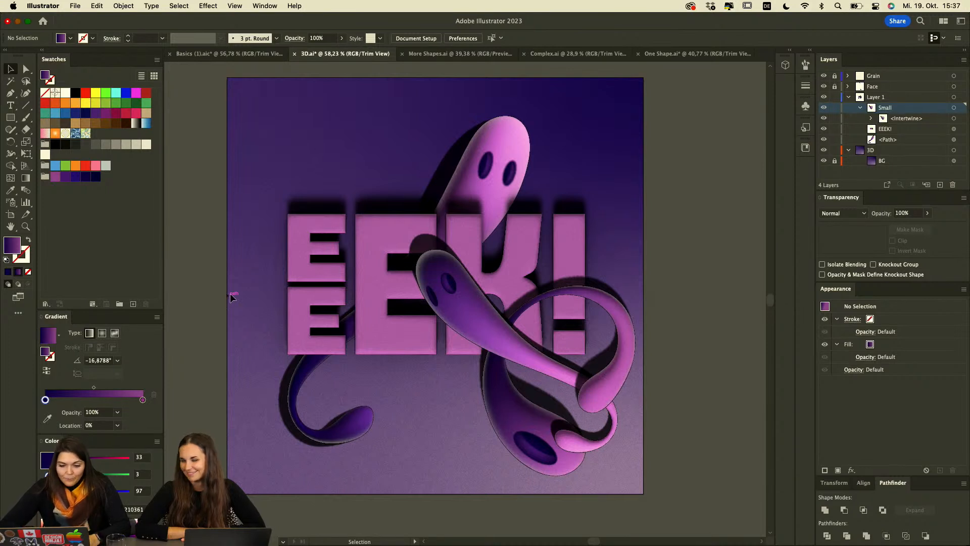
Make an Intertwine object from the EEEK! text and large ghost, and lasso the lower small E to bring the ghost's tail in front.
left_click(369, 390)
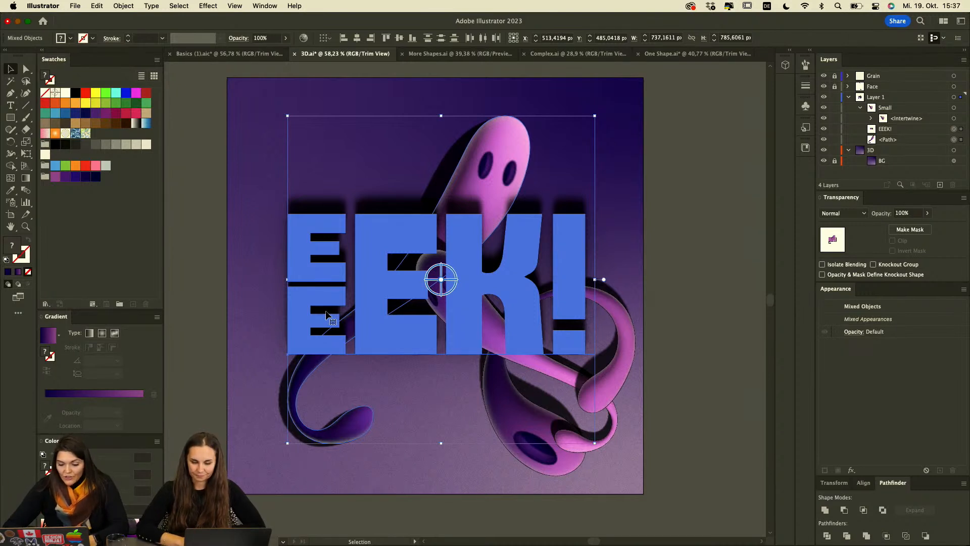
key("super+alt+i")
mouse_move(327, 369)
left_mouse_down()
mouse_move(291, 363)
mouse_move(280, 342)
mouse_move(341, 306)
mouse_move(349, 350)
mouse_move(336, 368)
mouse_move(306, 366)
left_mouse_up()
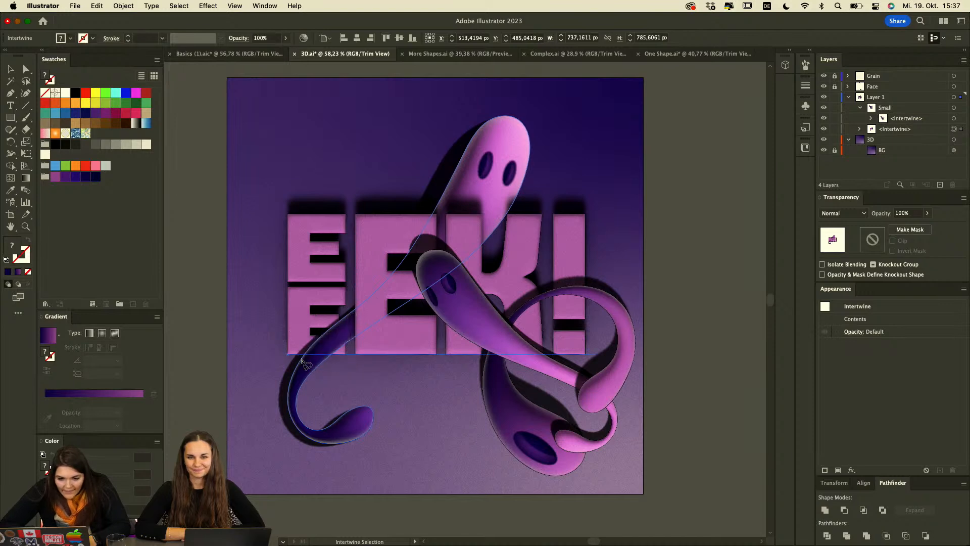
scroll(348, 345, "up", 5)
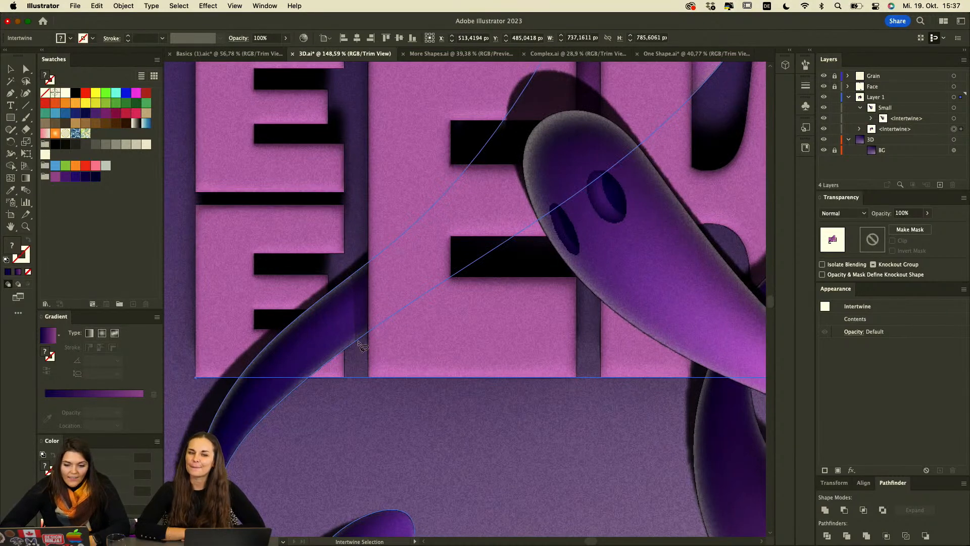
Leave Intertwine editing, undo and redo the last change, and reselect the text-and-ghost Intertwine object.
key("v")
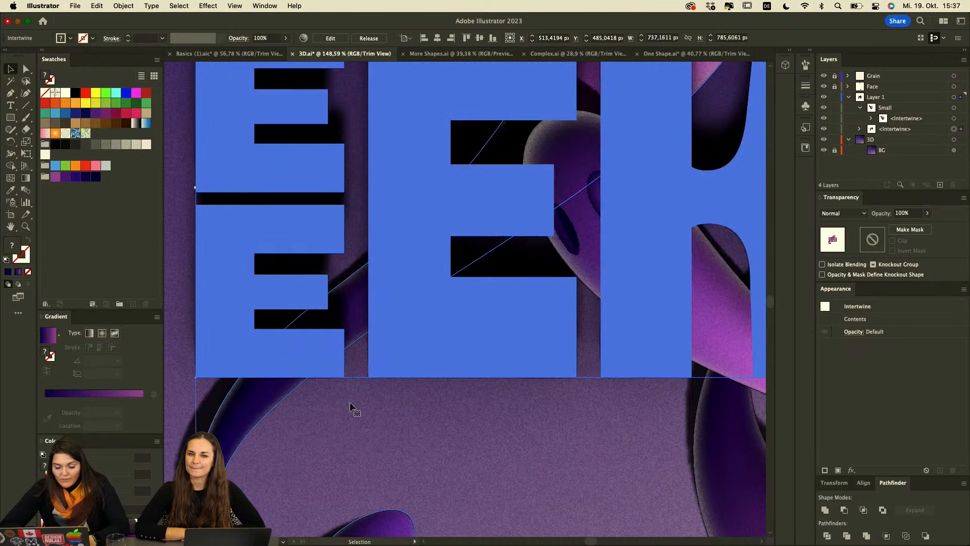
scroll(346, 402, "left", 1)
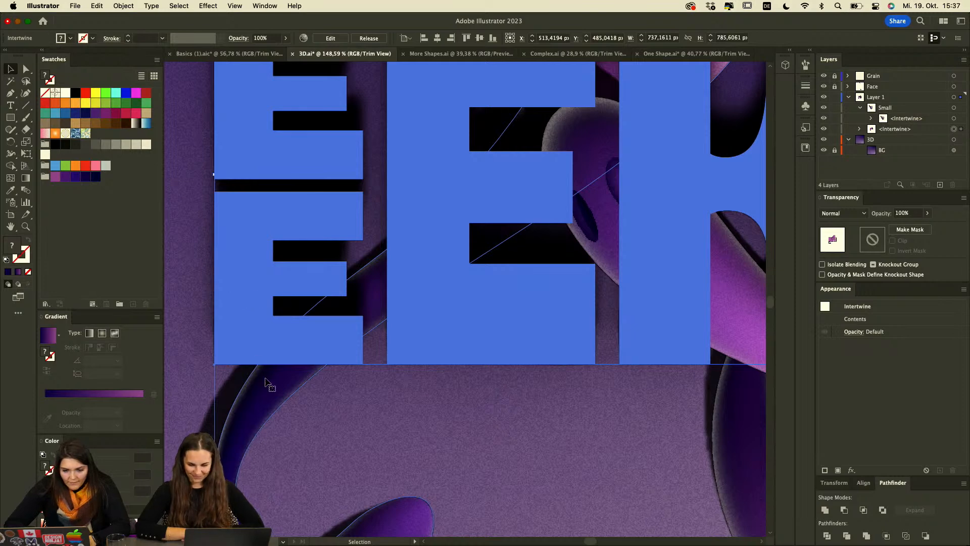
scroll(287, 392, "down", 5)
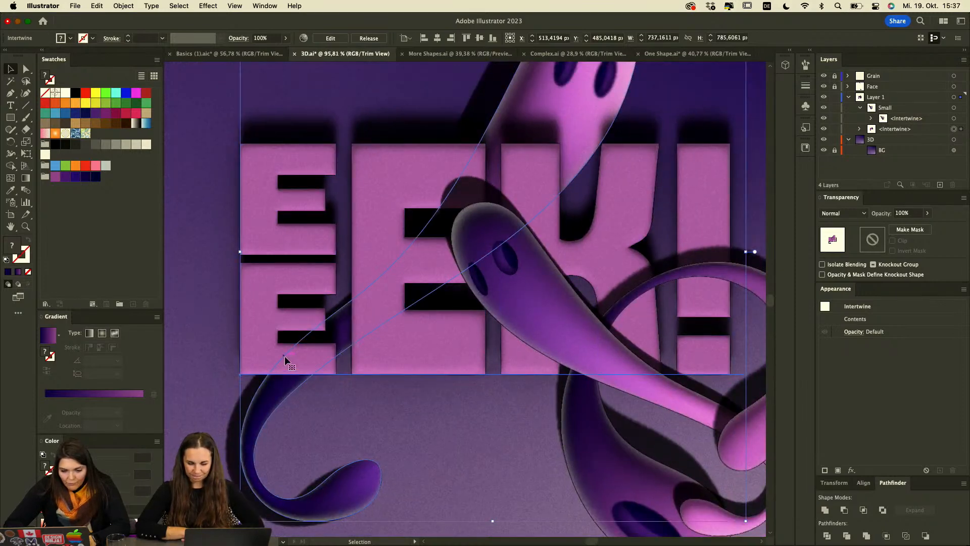
key("super+z")
key("super+shift+z")
key("super+shift+a")
left_click(218, 347)
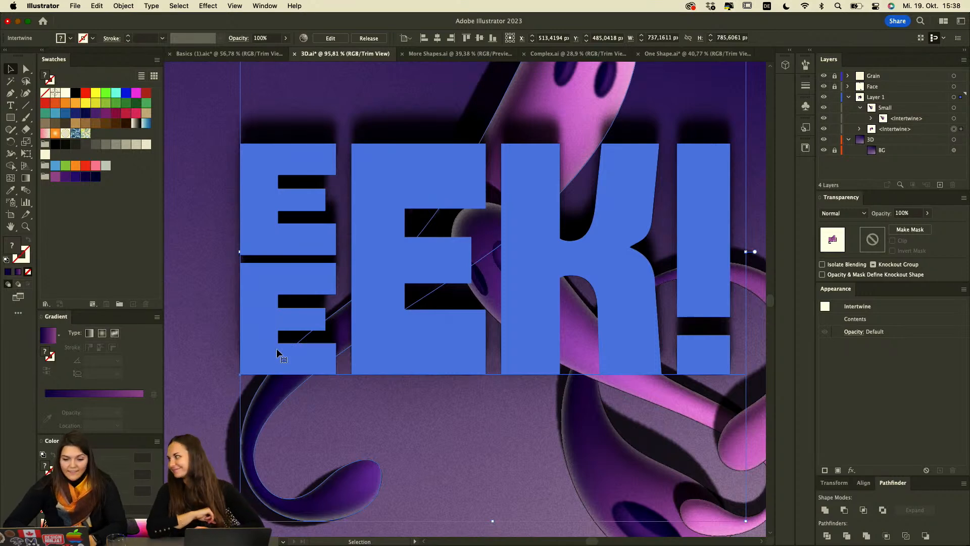
double_click(320, 251)
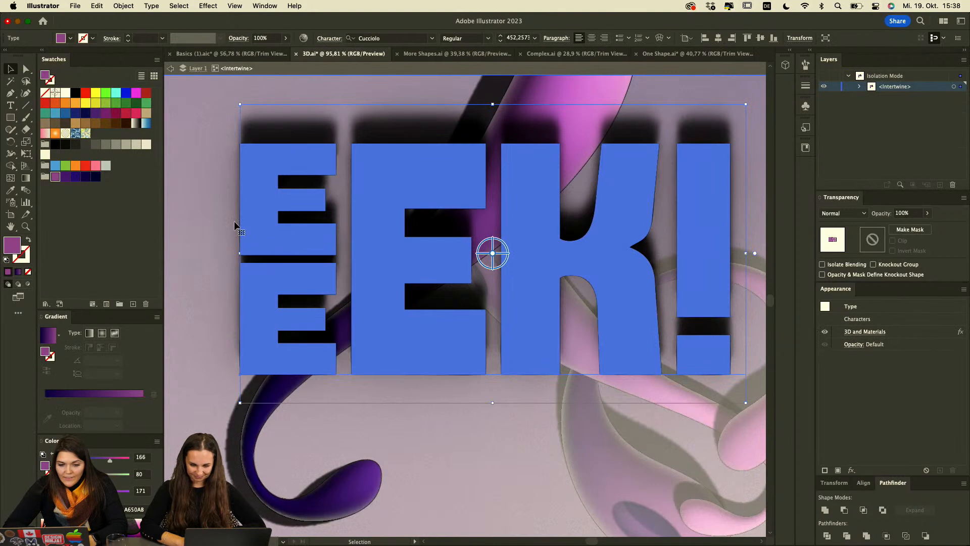
double_click(193, 290)
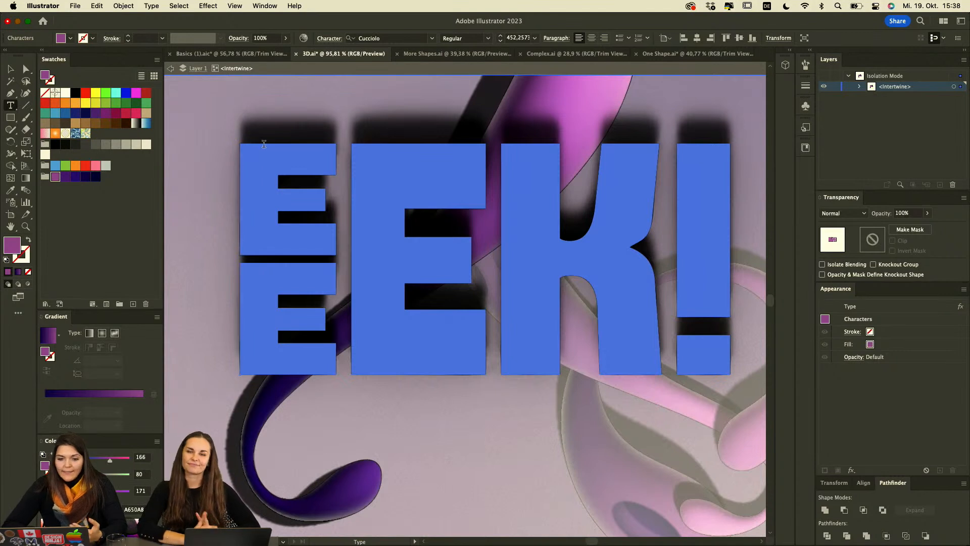
left_click(8, 69)
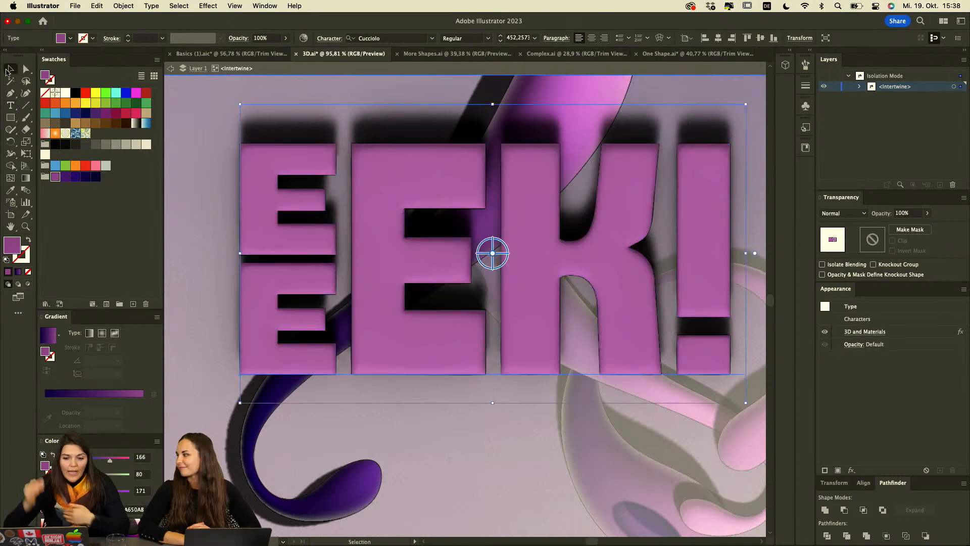
key("t")
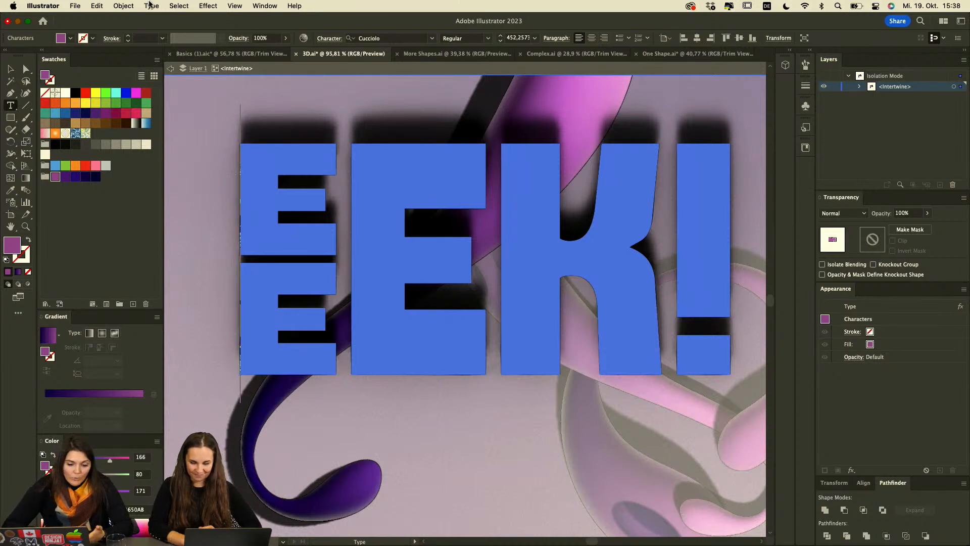
left_click(170, 70)
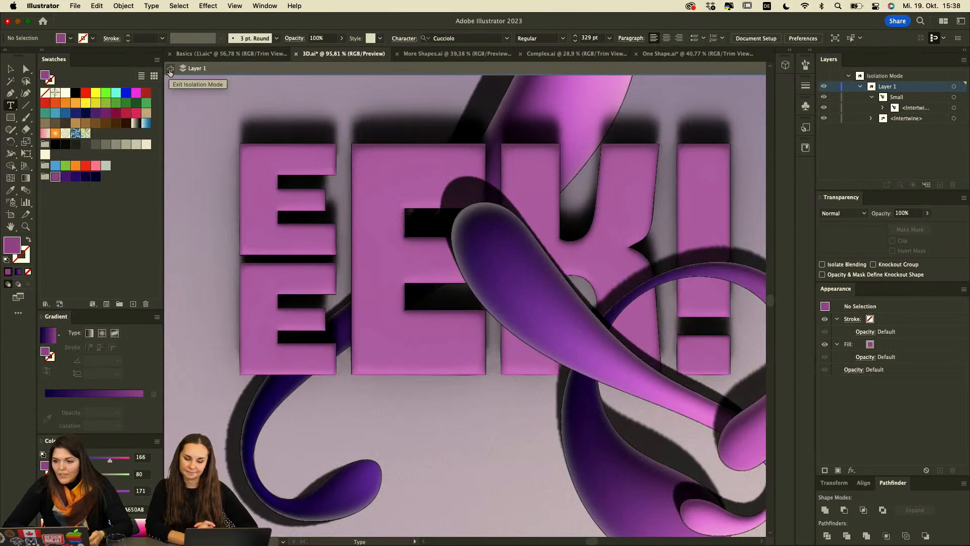
left_click(235, 356)
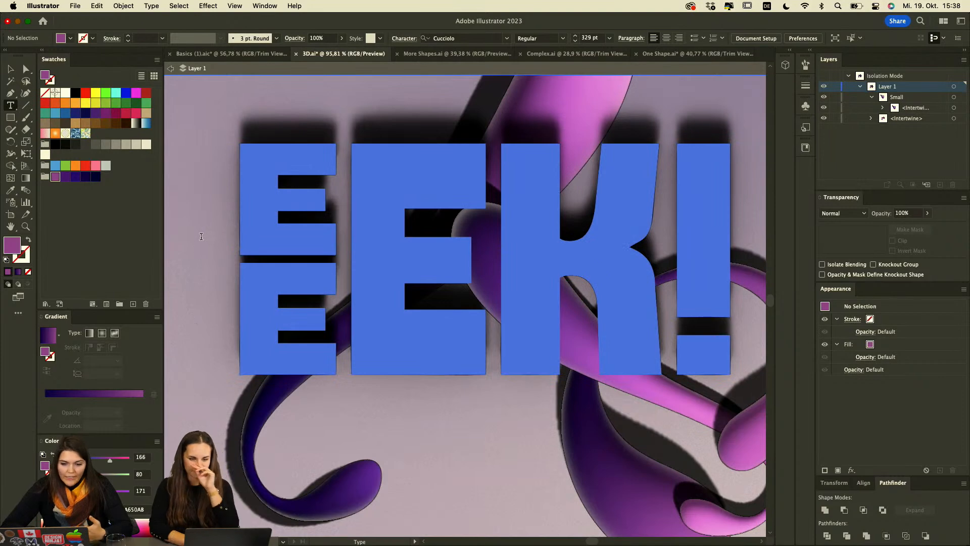
key("Escape")
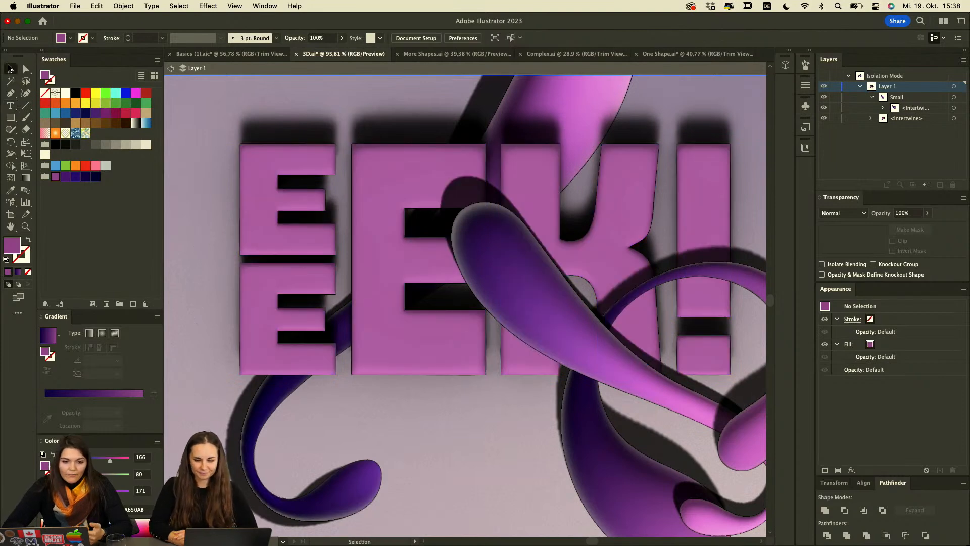
left_click(171, 71)
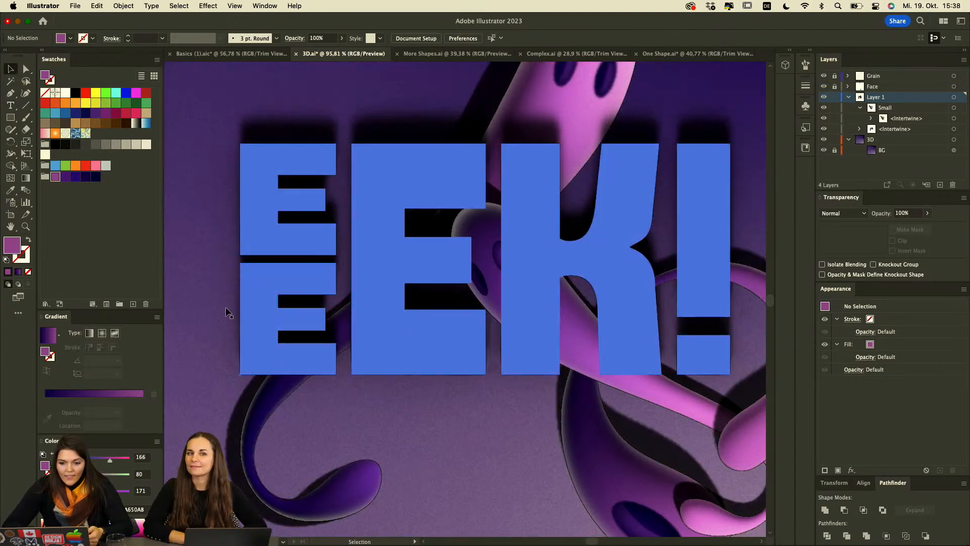
Edit the text-and-ghost Intertwine object and lasso the lower small E so the large ghost's tail passes in front of it.
left_click(187, 286)
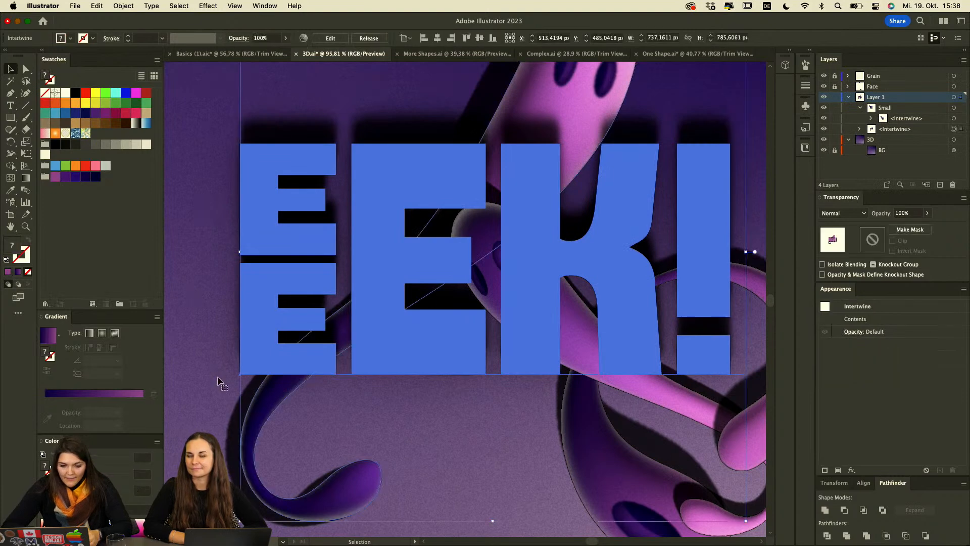
double_click(311, 344)
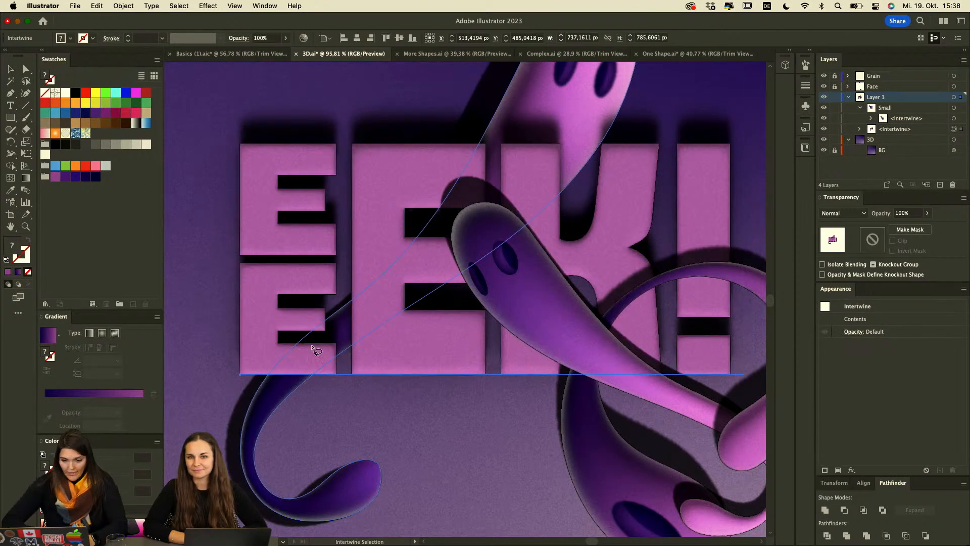
mouse_move(322, 410)
left_mouse_down()
mouse_move(273, 405)
mouse_move(212, 373)
mouse_move(213, 355)
mouse_move(286, 298)
mouse_move(348, 289)
left_mouse_up()
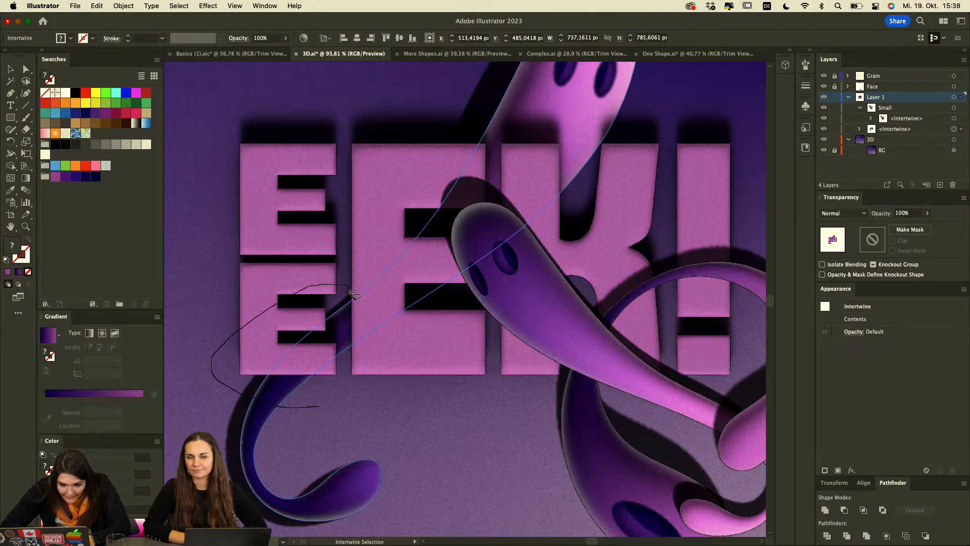
mouse_move(357, 333)
left_mouse_down()
mouse_move(346, 384)
mouse_move(308, 409)
left_mouse_up()
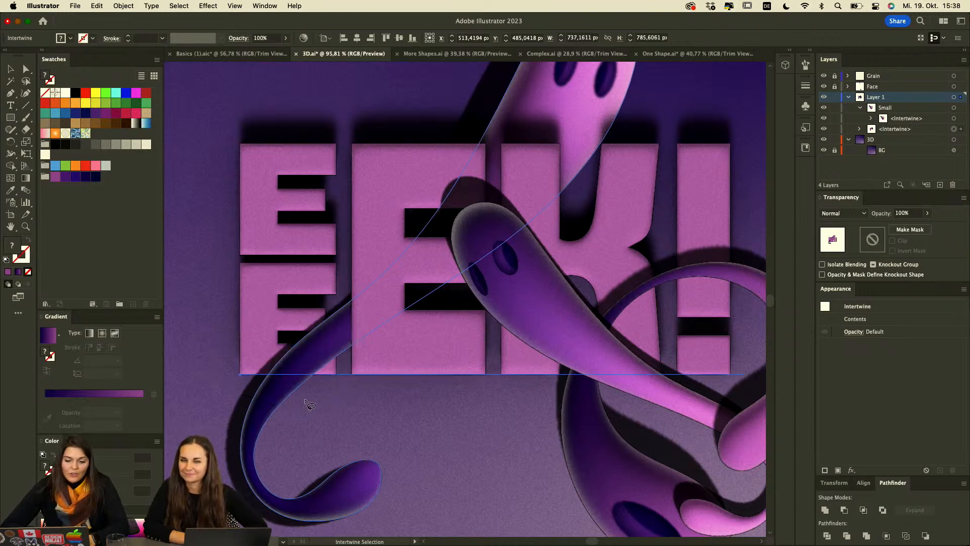
Reopen the text-and-ghost Intertwine object for editing, lasso the lower small E to bring the ghost's tail in front, and deselect.
key("v")
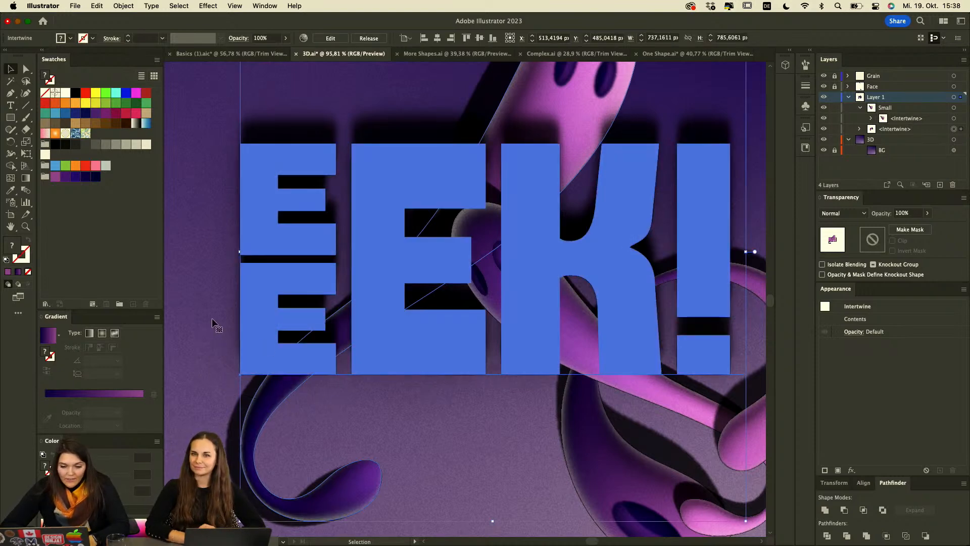
double_click(264, 332)
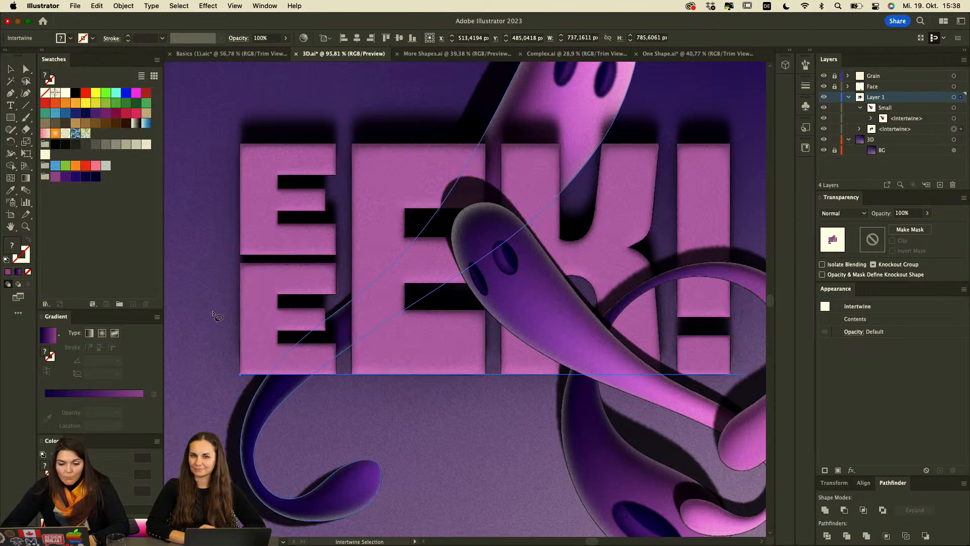
left_click_drag(180, 254, 351, 399)
key("v")
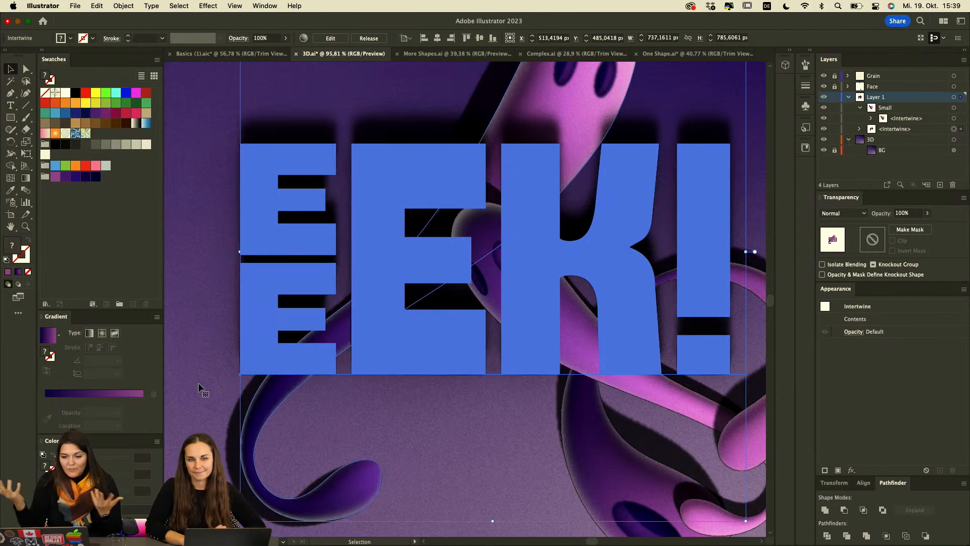
scroll(183, 417, "down", 1)
scroll(183, 417, "left", 2)
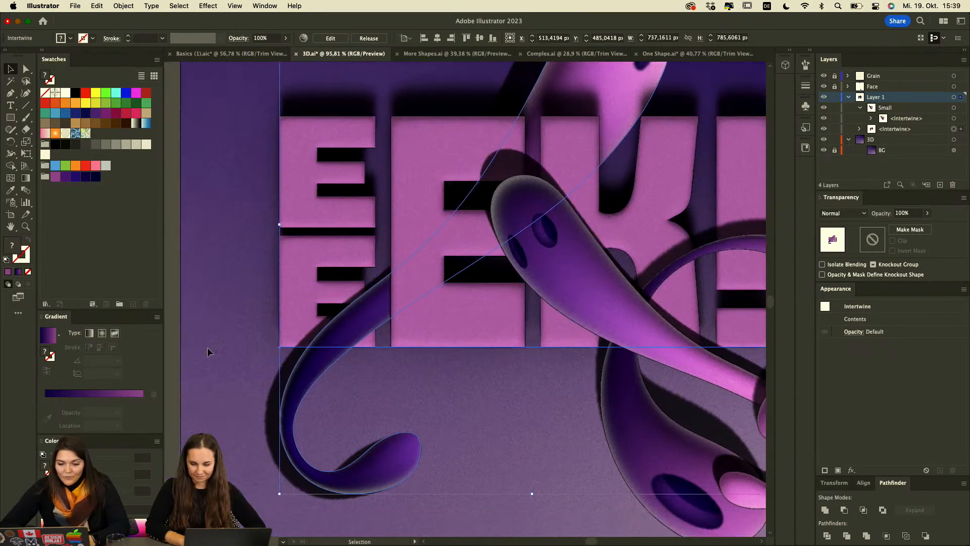
left_click(197, 357)
scroll(205, 374, "down", 3)
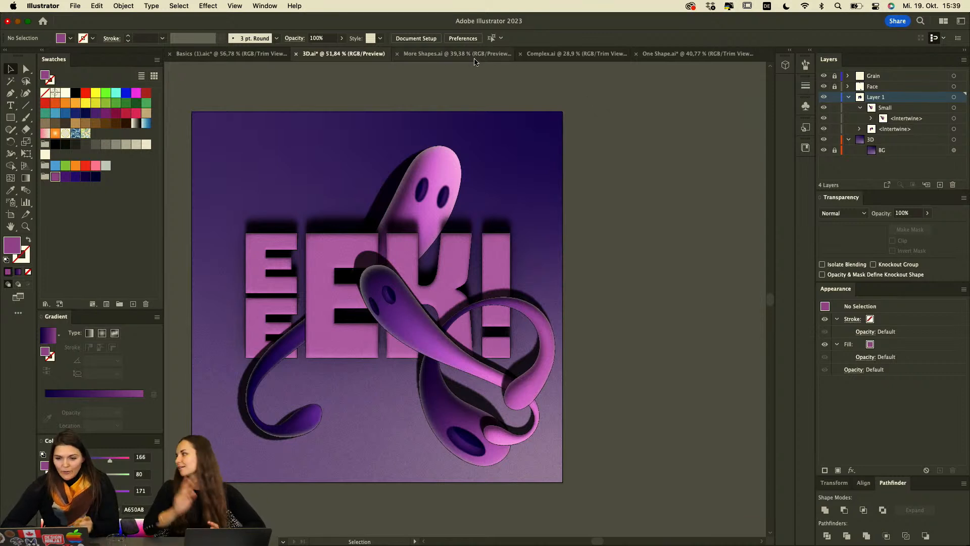
Switch to the More Shapes.ai document, select all the overlapping gradient shapes, and make an Intertwine object from them.
left_click(427, 55)
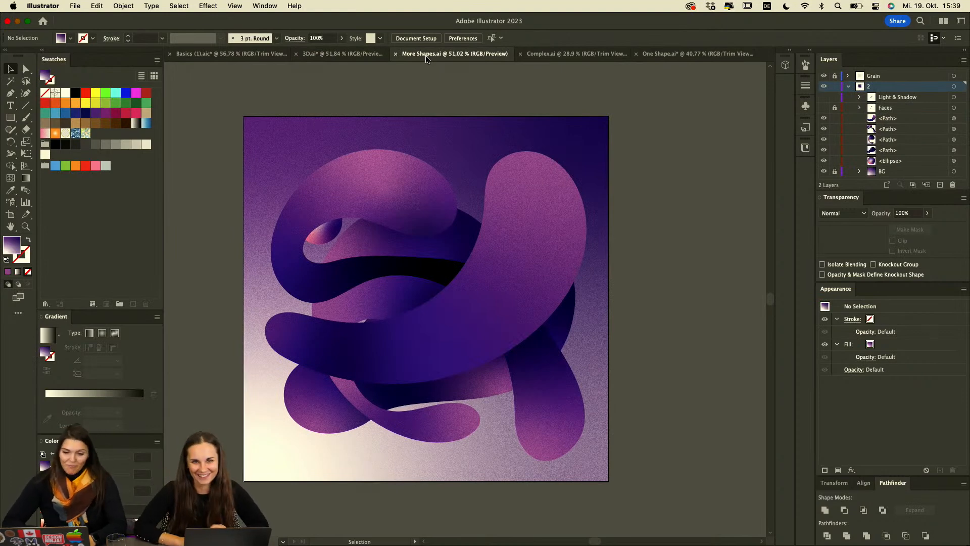
left_click_drag(713, 119, 248, 456)
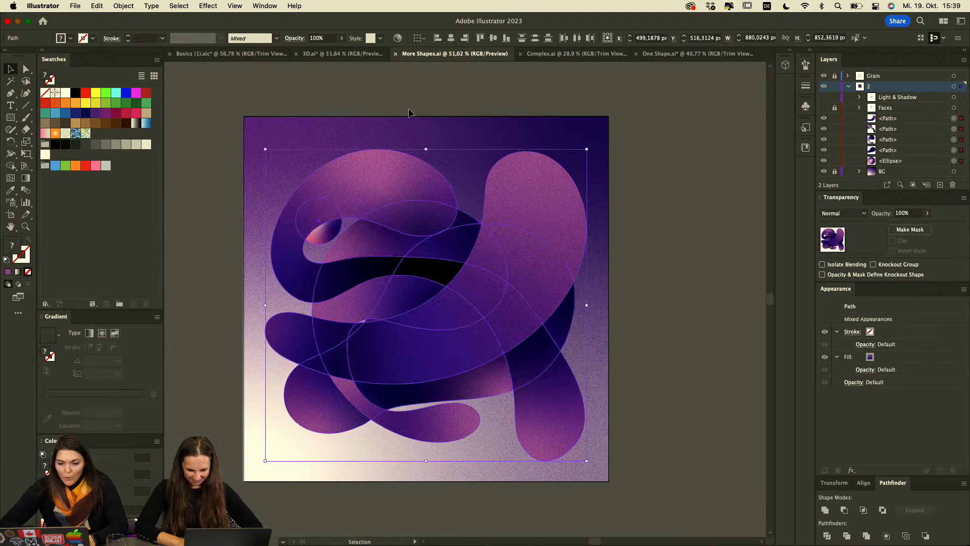
scroll(402, 212, "up", 2)
scroll(402, 211, "down", 3)
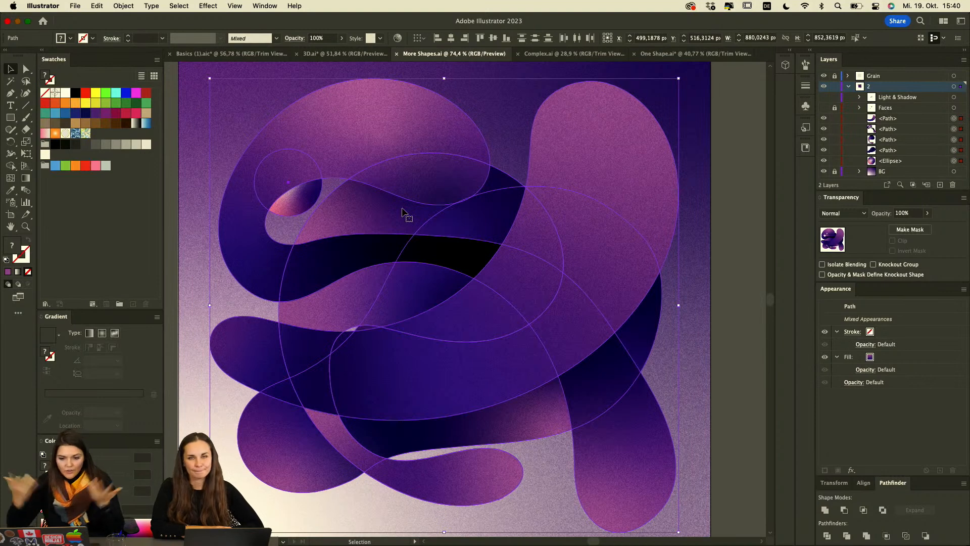
key("a")
key("super+i")
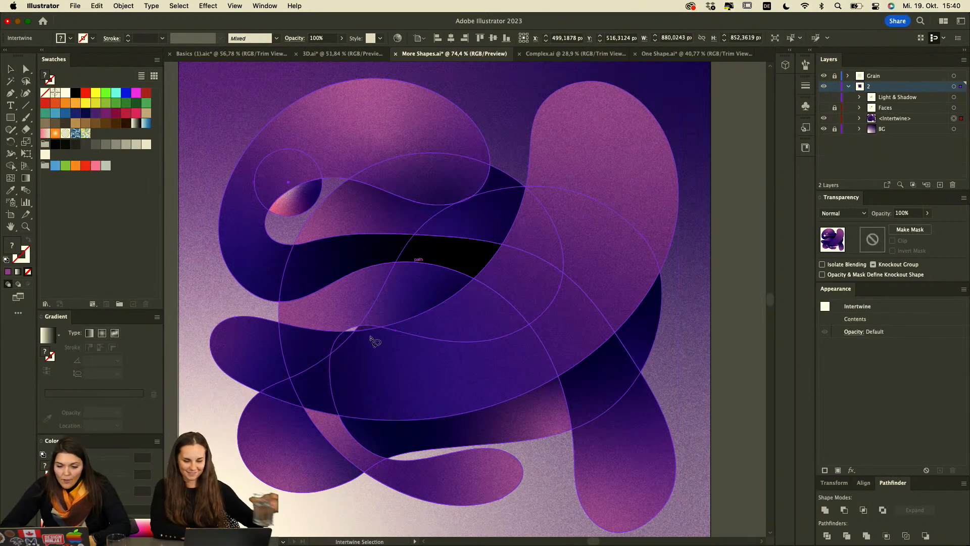
Lasso the upper curved shape's long tail and send it to back, and bring the pink tapering shape in front of the large arm.
mouse_move(315, 306)
left_mouse_down()
mouse_move(263, 288)
mouse_move(281, 239)
mouse_move(331, 219)
mouse_move(499, 235)
mouse_move(559, 268)
mouse_move(569, 297)
mouse_move(542, 333)
mouse_move(520, 340)
mouse_move(437, 289)
mouse_move(340, 286)
mouse_move(318, 307)
left_mouse_up()
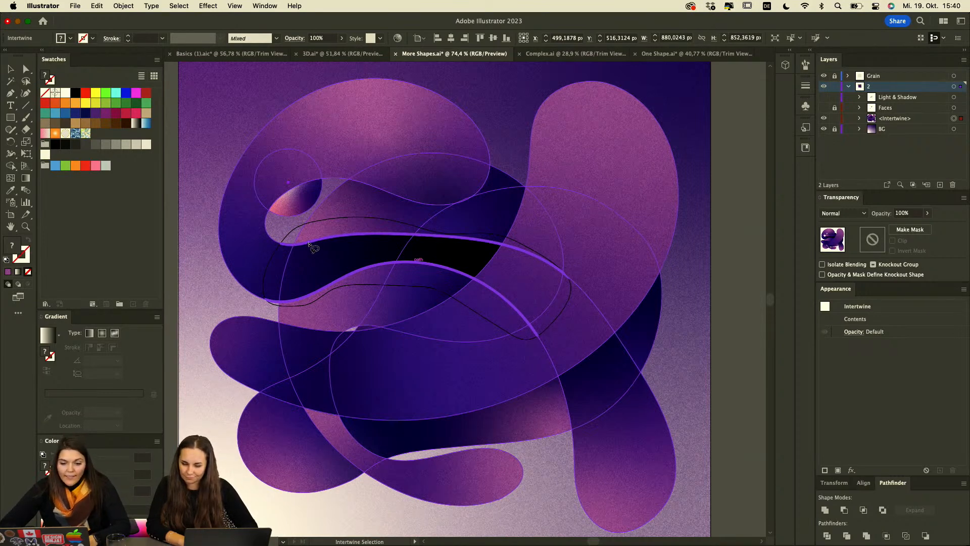
right_click(310, 244)
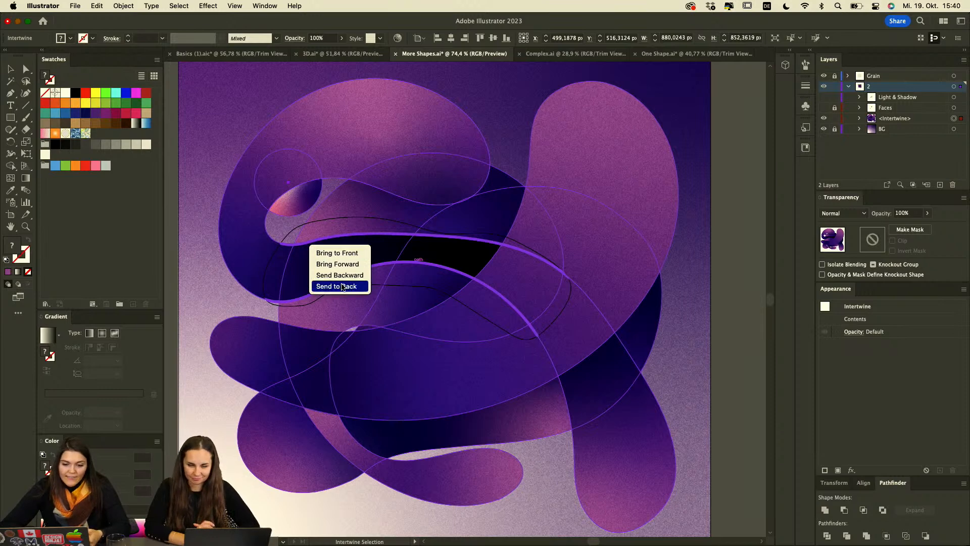
left_click(336, 286)
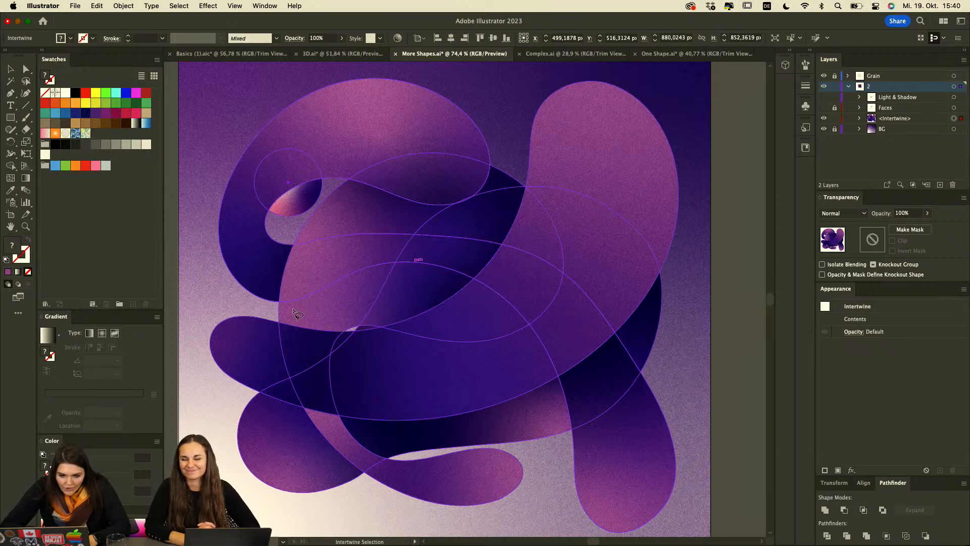
mouse_move(353, 329)
left_mouse_down()
mouse_move(322, 312)
mouse_move(251, 323)
mouse_move(234, 370)
mouse_move(292, 436)
mouse_move(343, 429)
mouse_move(334, 352)
left_mouse_up()
left_click(346, 353)
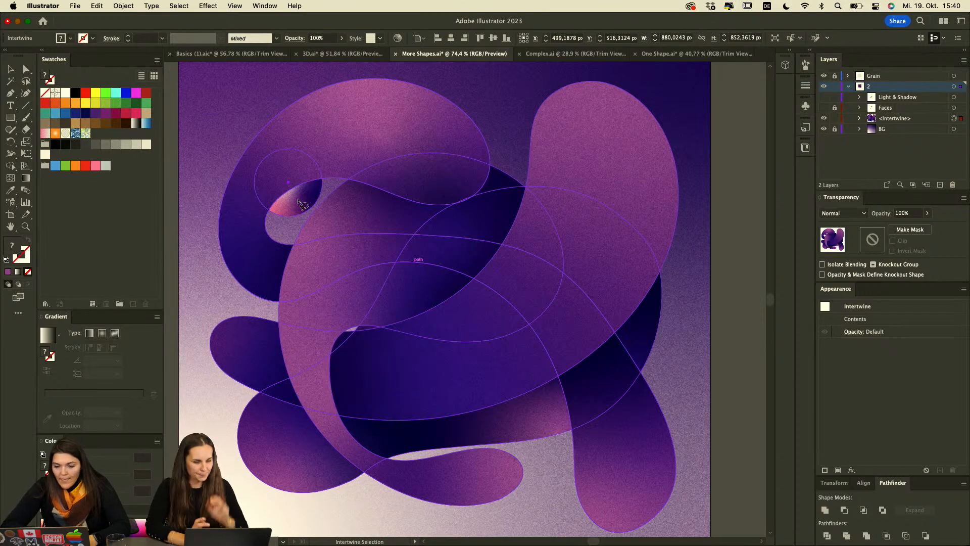
Try to lasso the small circle on the upper curved shape and send it to the back.
right_click(287, 230)
left_click(242, 188)
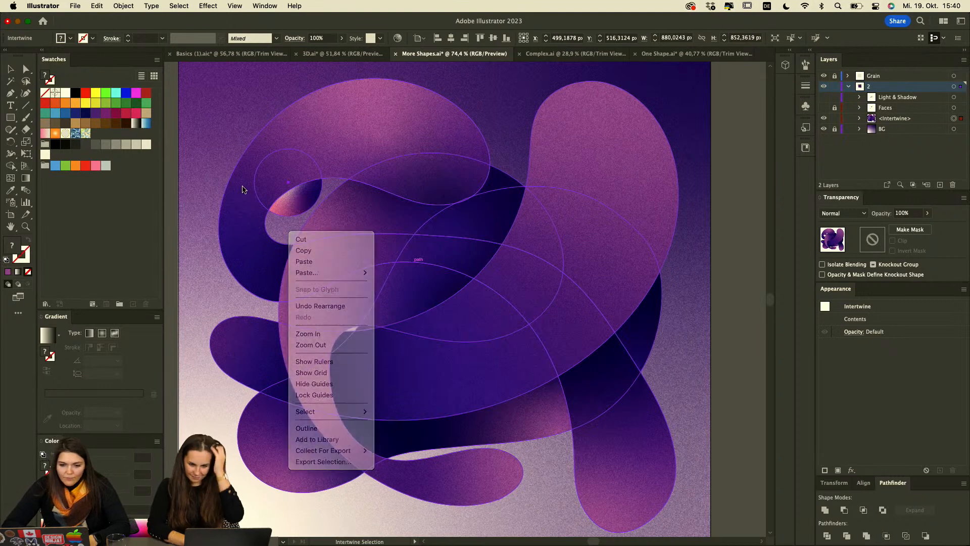
mouse_move(281, 223)
left_mouse_down()
mouse_move(242, 172)
mouse_move(265, 139)
mouse_move(323, 146)
mouse_move(329, 193)
mouse_move(281, 224)
left_mouse_up()
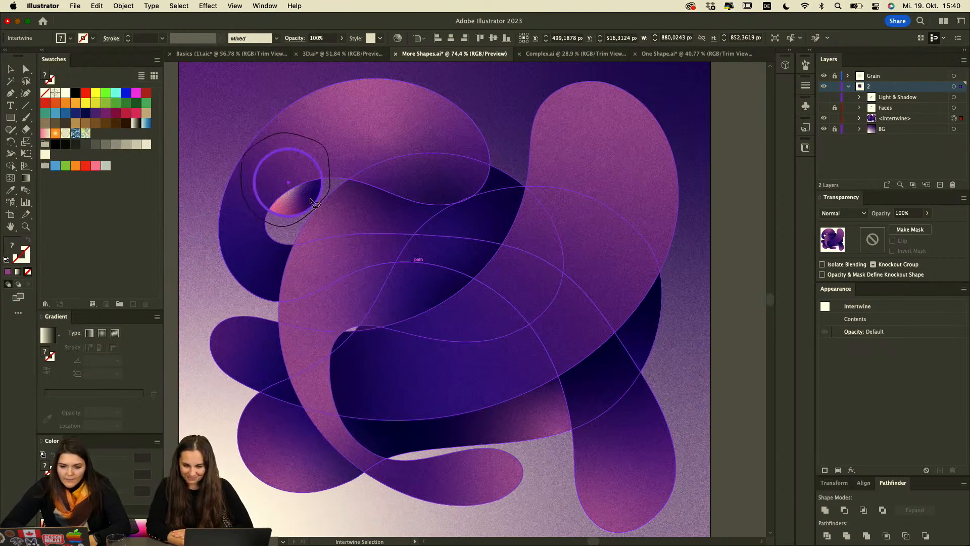
right_click(312, 202)
left_click(347, 244)
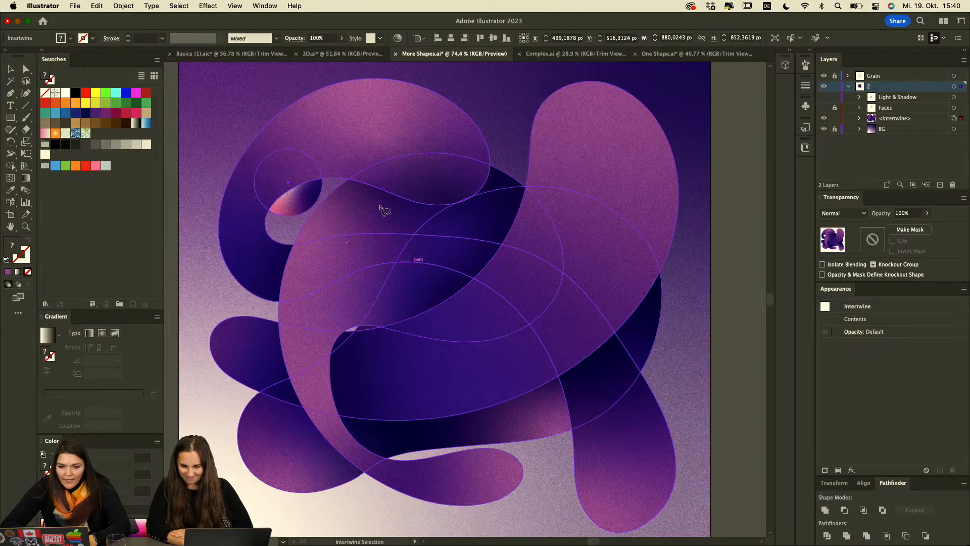
right_click(317, 203)
left_click(285, 221)
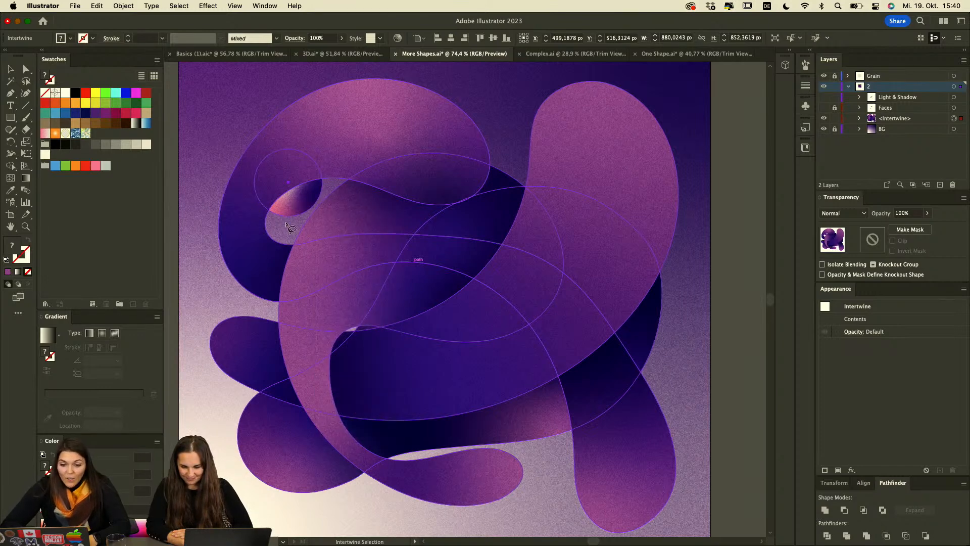
right_click(289, 228)
left_click(266, 139)
Lasso a wider area around the small circle, bring the circle to the front, and deselect the artwork.
mouse_move(280, 240)
left_mouse_down()
mouse_move(206, 154)
mouse_move(297, 127)
mouse_move(336, 185)
mouse_move(311, 222)
mouse_move(280, 238)
left_mouse_up()
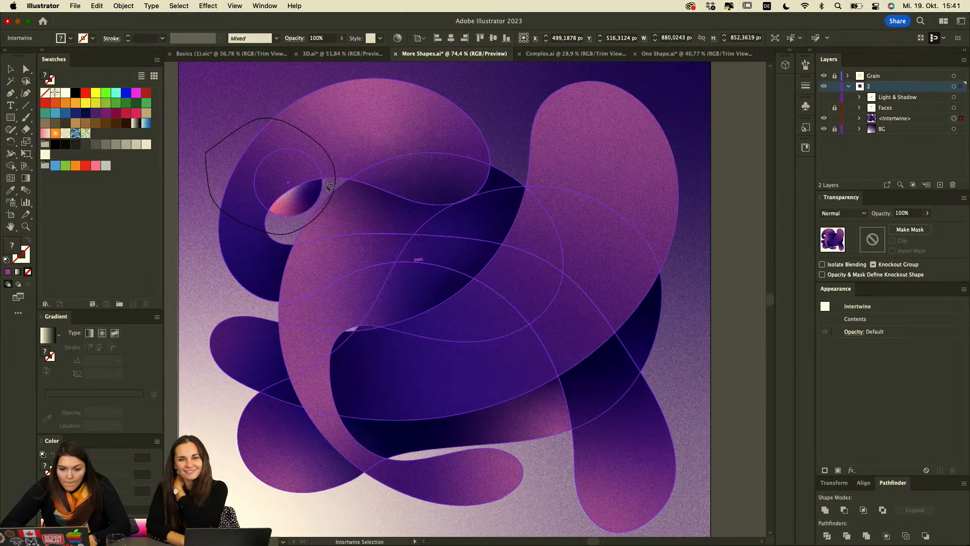
right_click(327, 192)
left_click(334, 196)
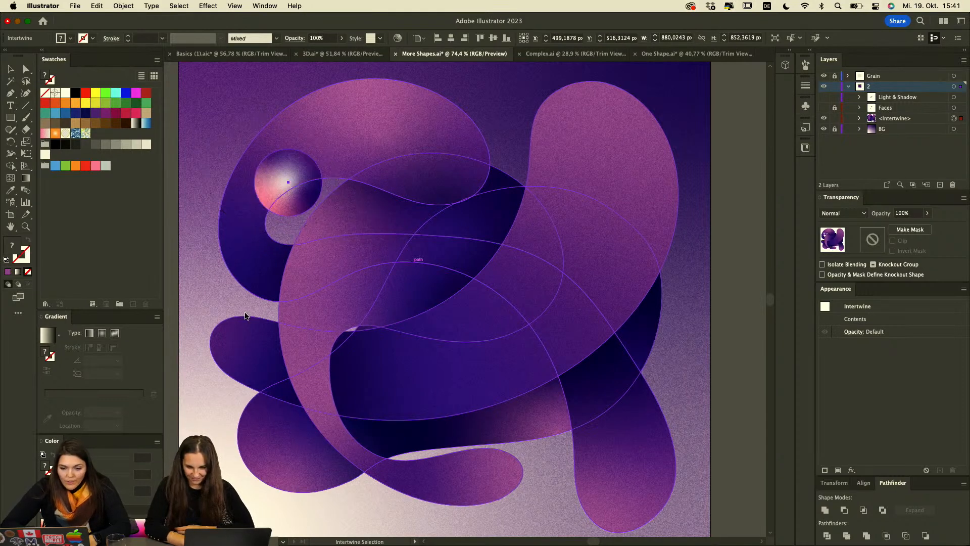
key("v")
left_click(212, 271)
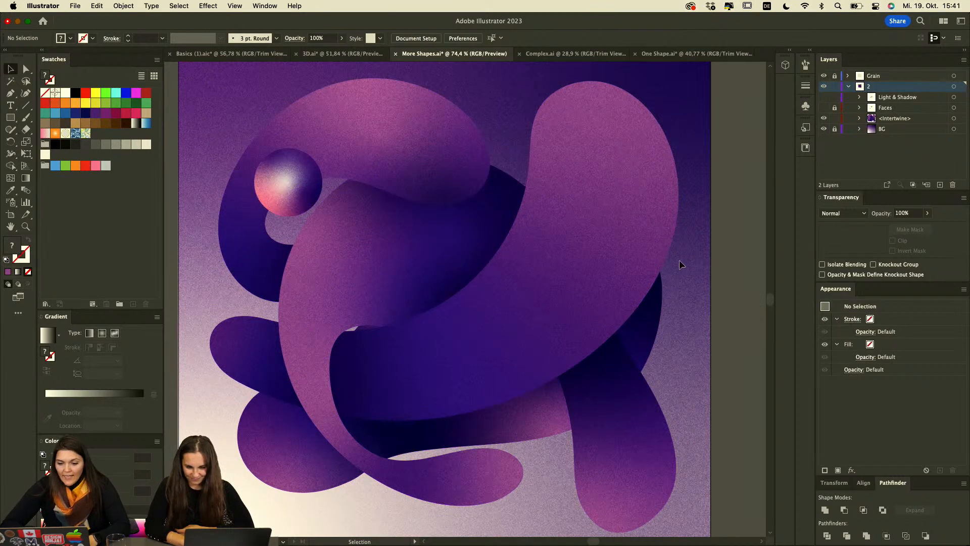
Show the Faces and Light & Shadow sublayers.
scroll(679, 261, "down", 2)
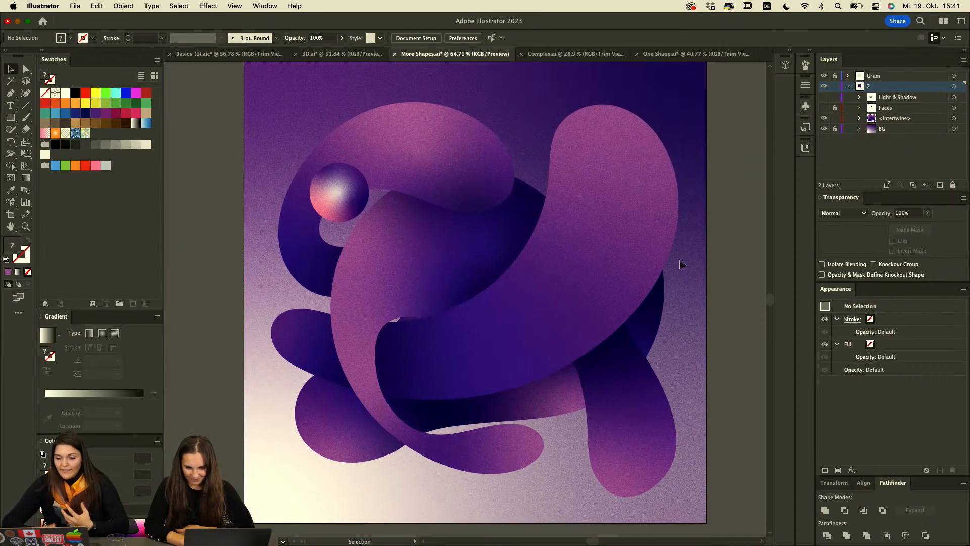
left_click(823, 108)
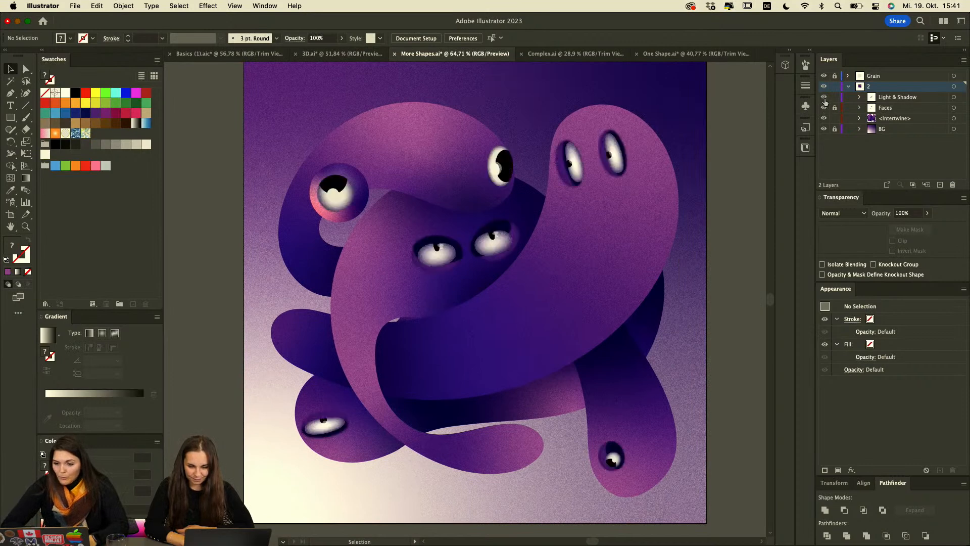
left_click(824, 98)
scroll(711, 277, "right", 3)
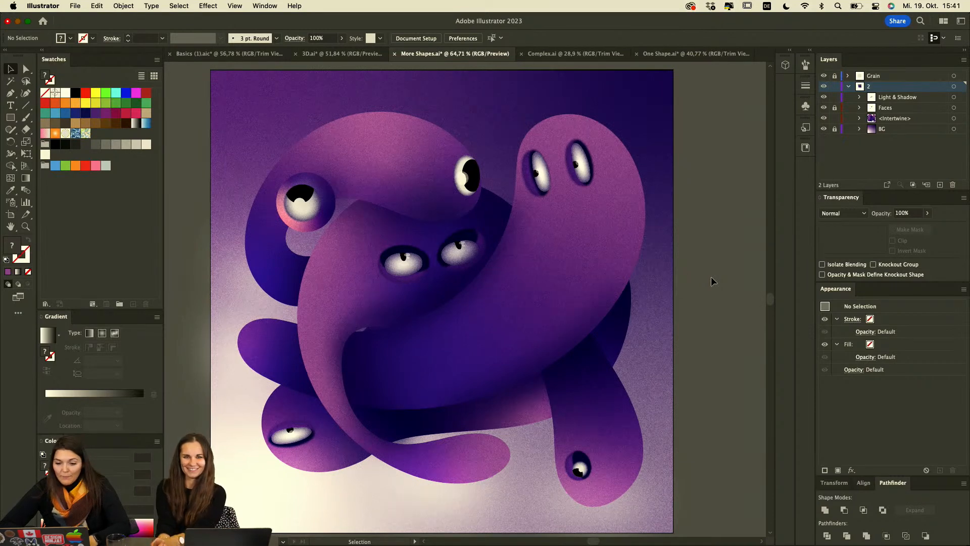
scroll(702, 266, "up", 1)
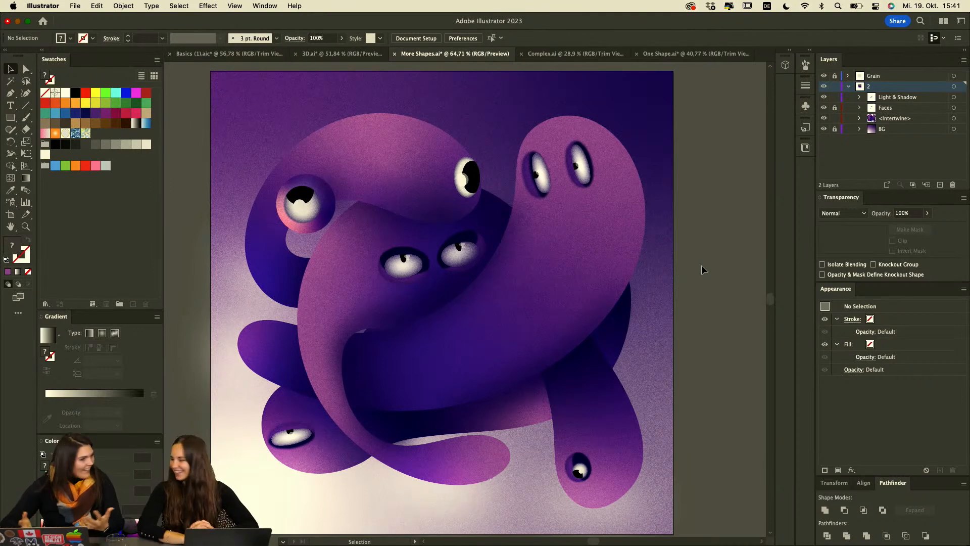
scroll(701, 245, "down", 1)
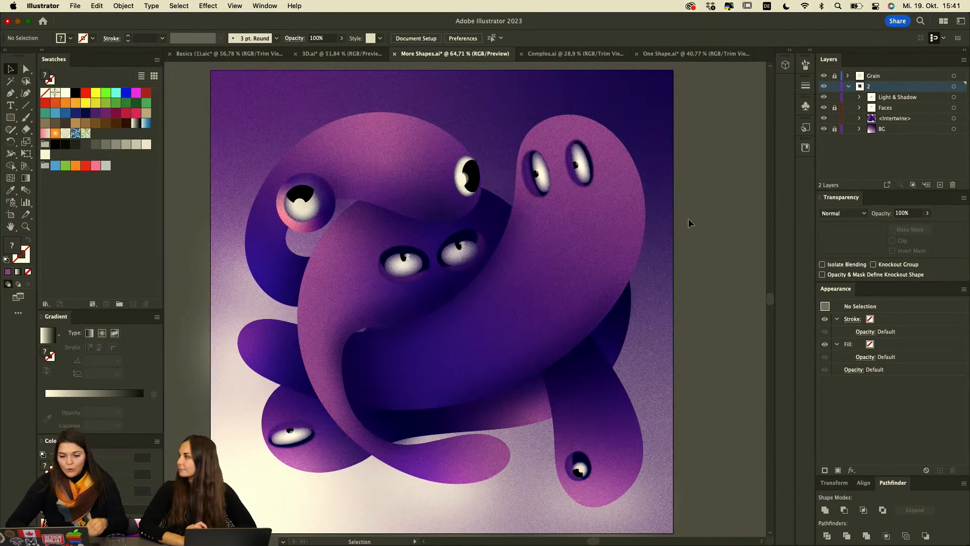
Try lassoing only partial areas of the overlap below the upper shape's head to change their stacking, and deselect the Intertwine object.
left_click(405, 203)
key("super+e")
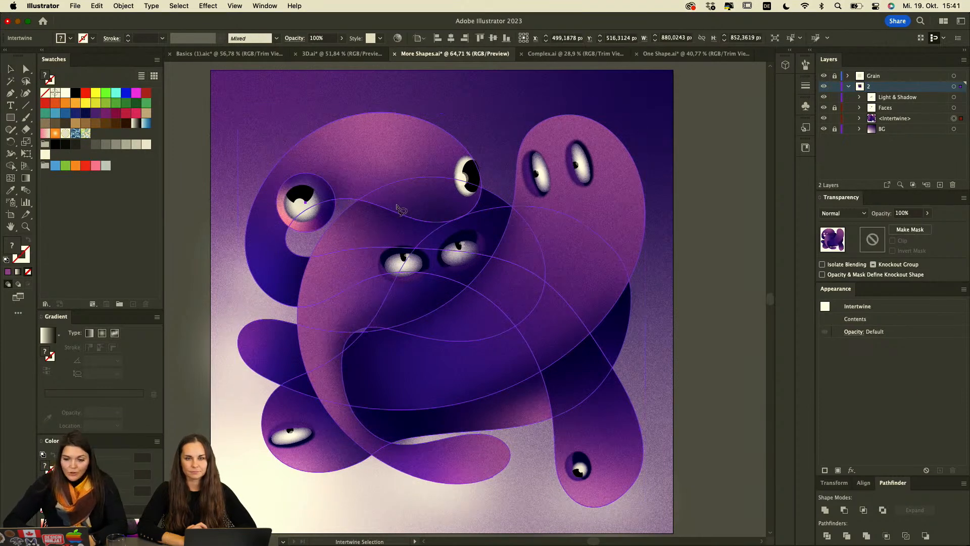
mouse_move(381, 217)
left_mouse_down()
mouse_move(358, 166)
mouse_move(430, 183)
mouse_move(397, 219)
mouse_move(372, 221)
mouse_move(366, 198)
mouse_move(476, 156)
mouse_move(407, 239)
left_mouse_up()
left_click(398, 188)
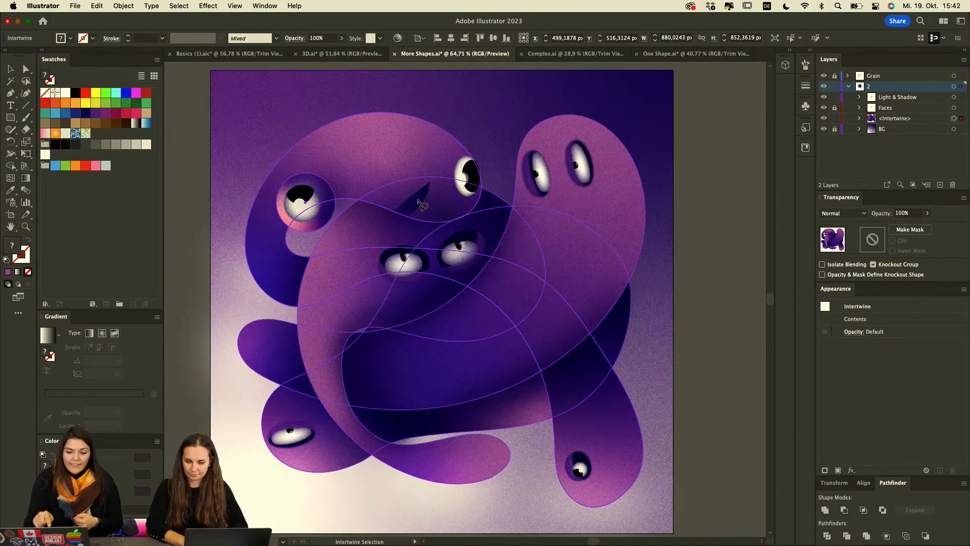
mouse_move(418, 202)
left_mouse_down()
mouse_move(403, 225)
mouse_move(387, 176)
mouse_move(428, 158)
mouse_move(445, 199)
mouse_move(417, 225)
left_mouse_up()
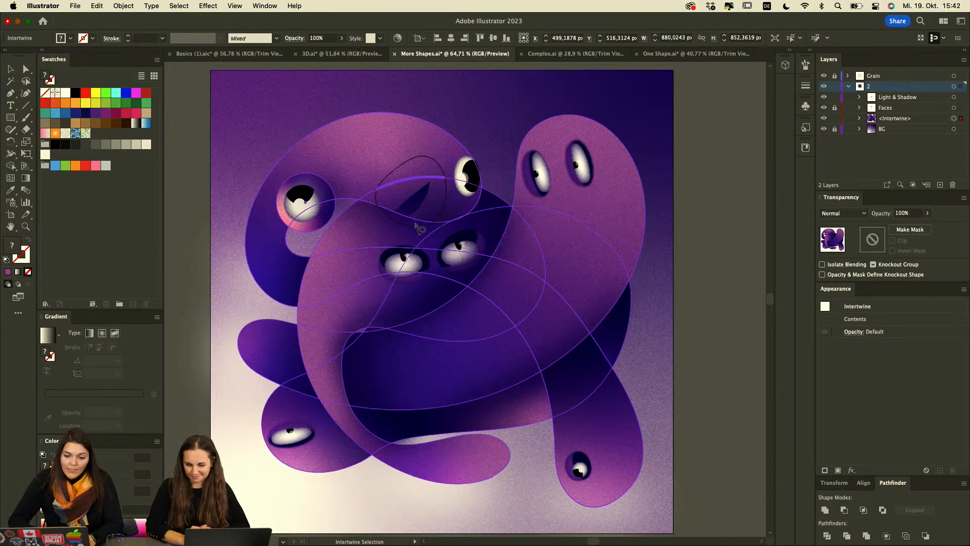
left_click(431, 181)
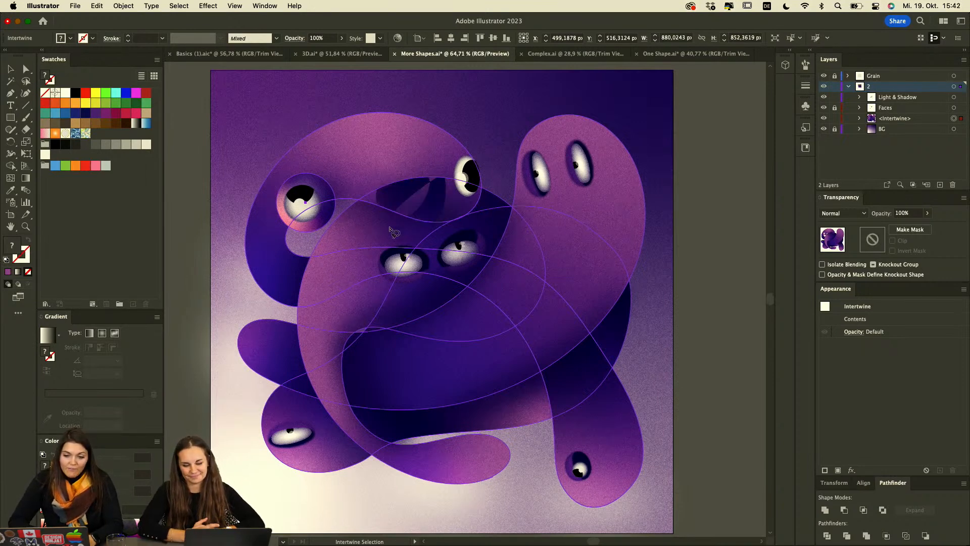
key("v")
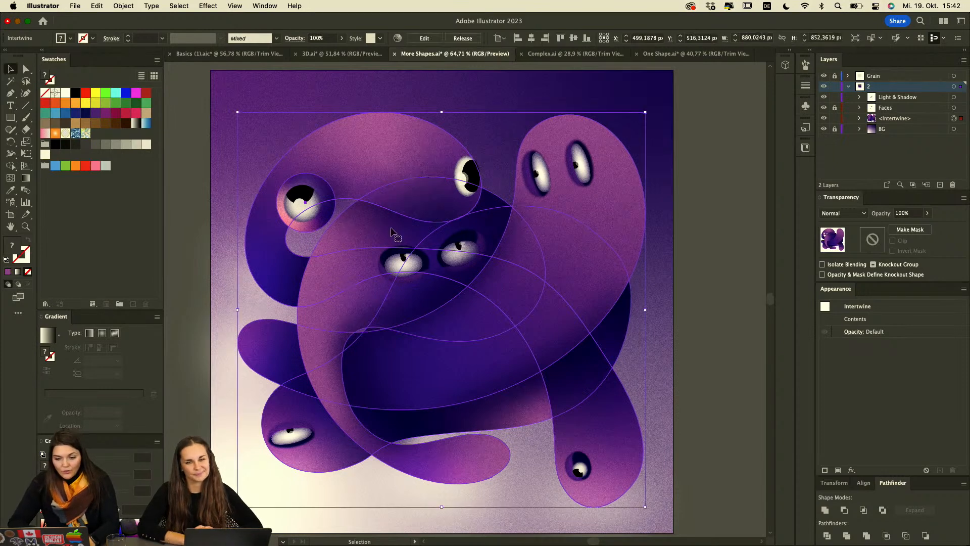
left_click(711, 230)
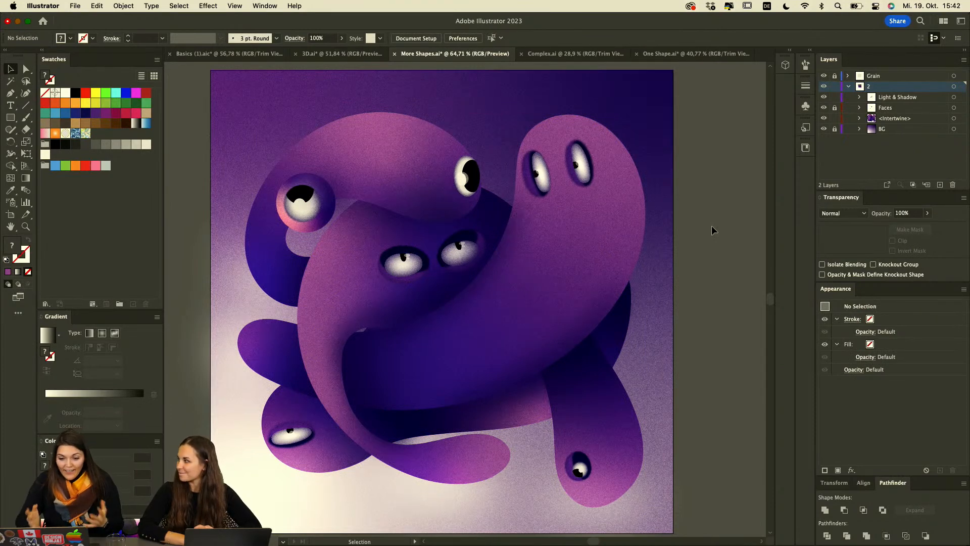
Switch to the Complex.ai document and bring the whole BOO! artwork into view.
left_click(558, 54)
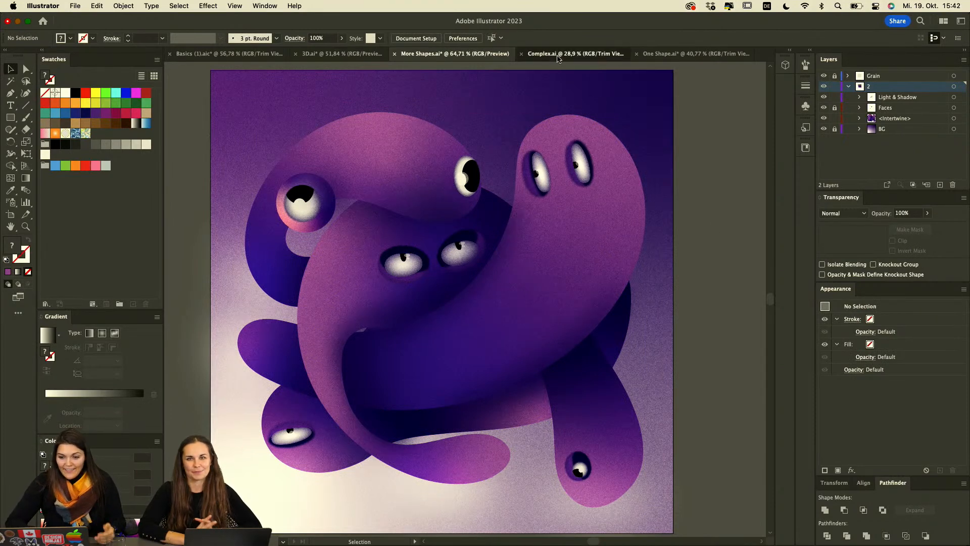
scroll(598, 225, "up", 3)
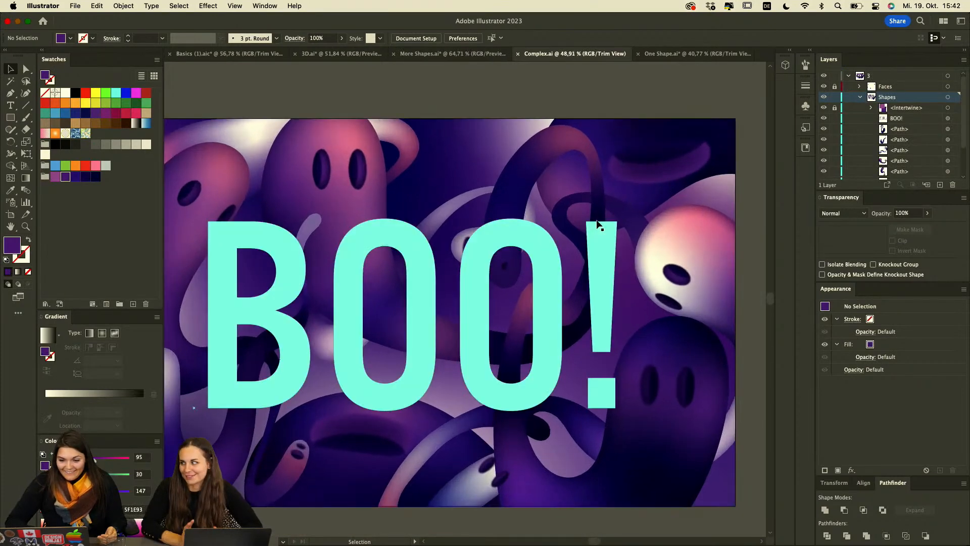
scroll(599, 225, "down", 2)
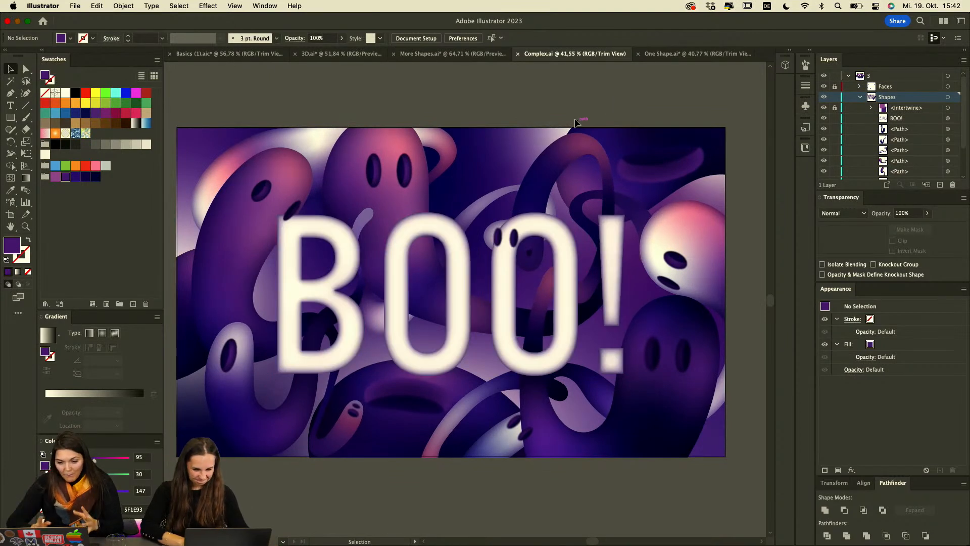
scroll(575, 121, "left", 1)
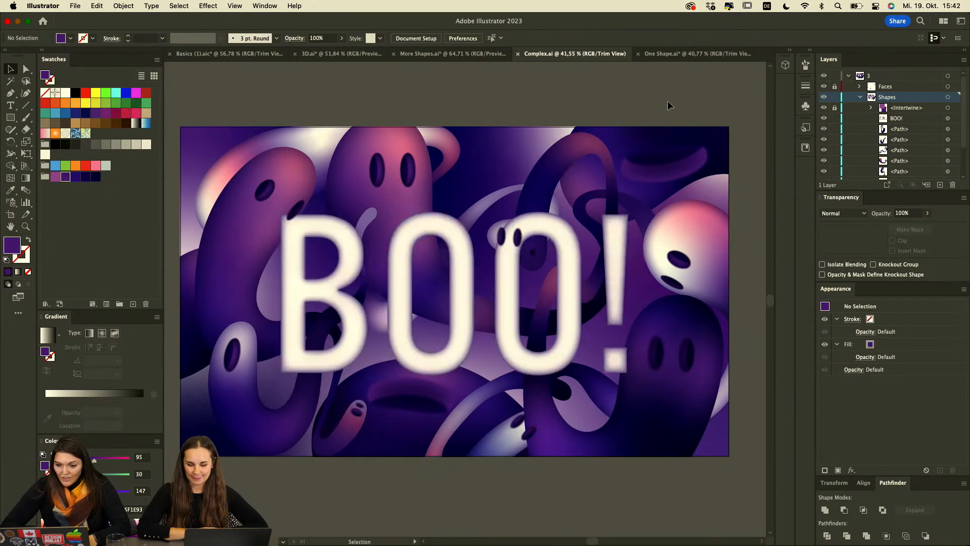
Make an Intertwine object from all unlocked artwork and bring the dark arm crossing the B's lower bar to the front.
key("super+a")
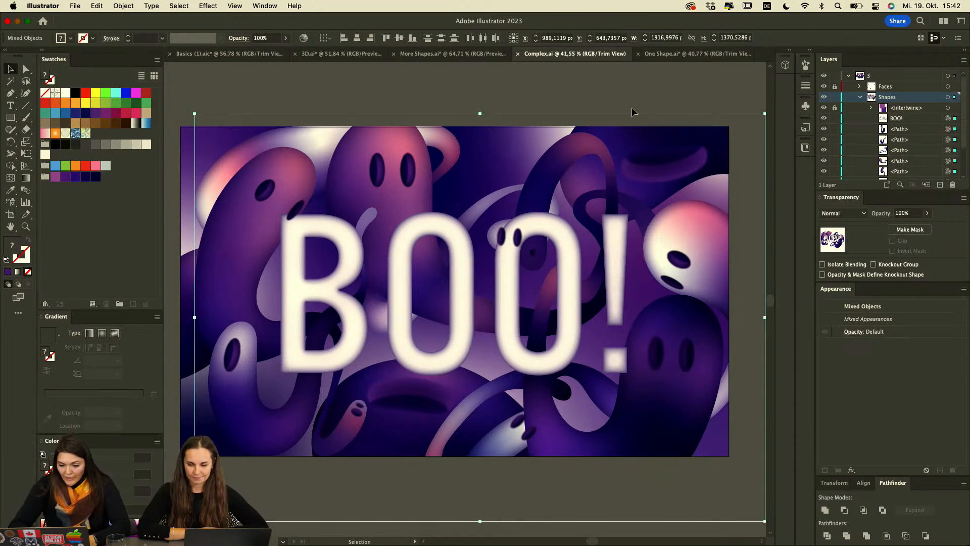
key("super+alt+shift+i")
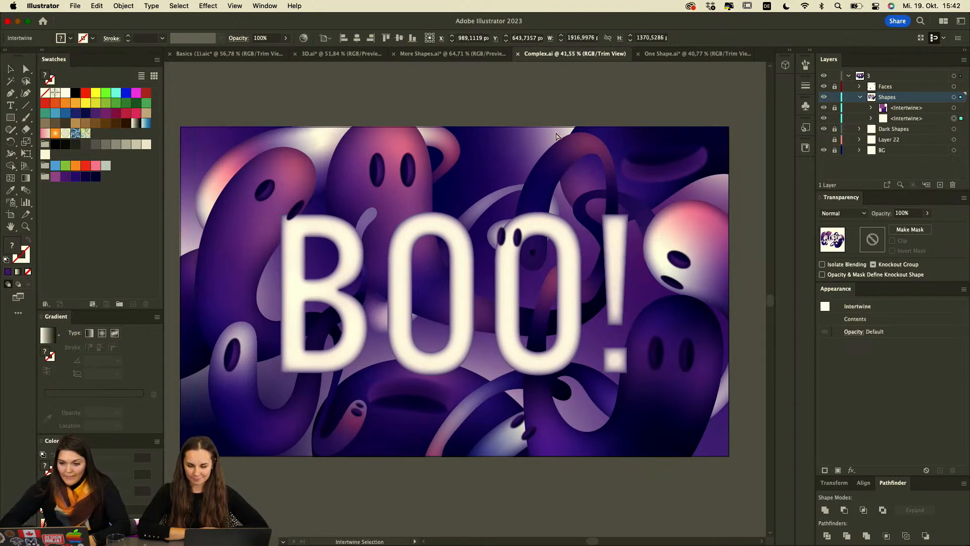
scroll(353, 260, "up", 3)
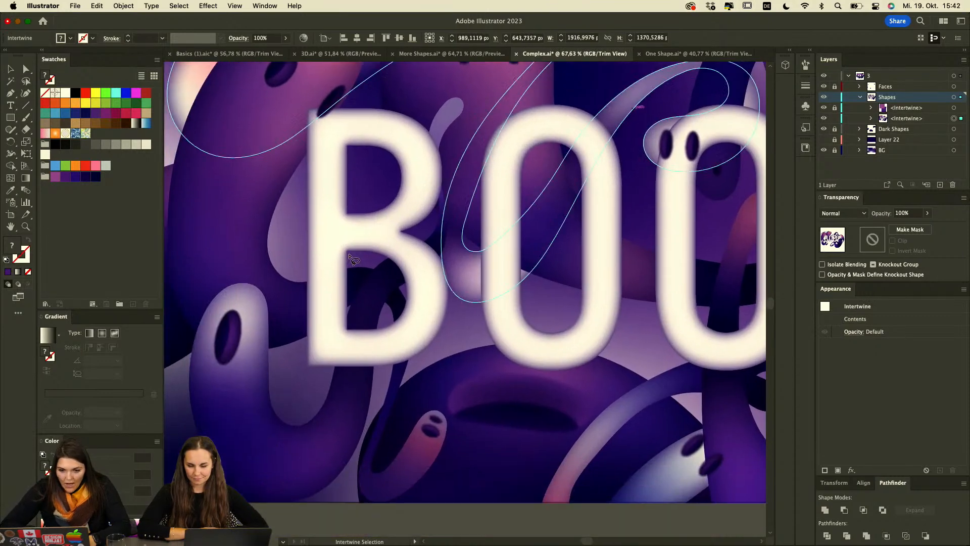
scroll(349, 255, "down", 1)
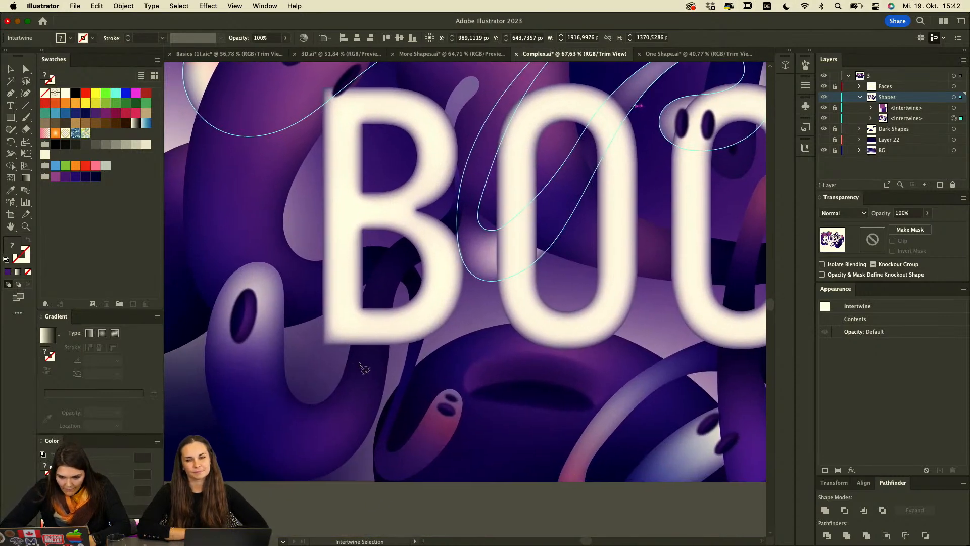
mouse_move(368, 363)
left_mouse_down()
mouse_move(335, 333)
mouse_move(344, 300)
mouse_move(379, 287)
mouse_move(396, 299)
mouse_move(405, 333)
mouse_move(371, 365)
left_mouse_up()
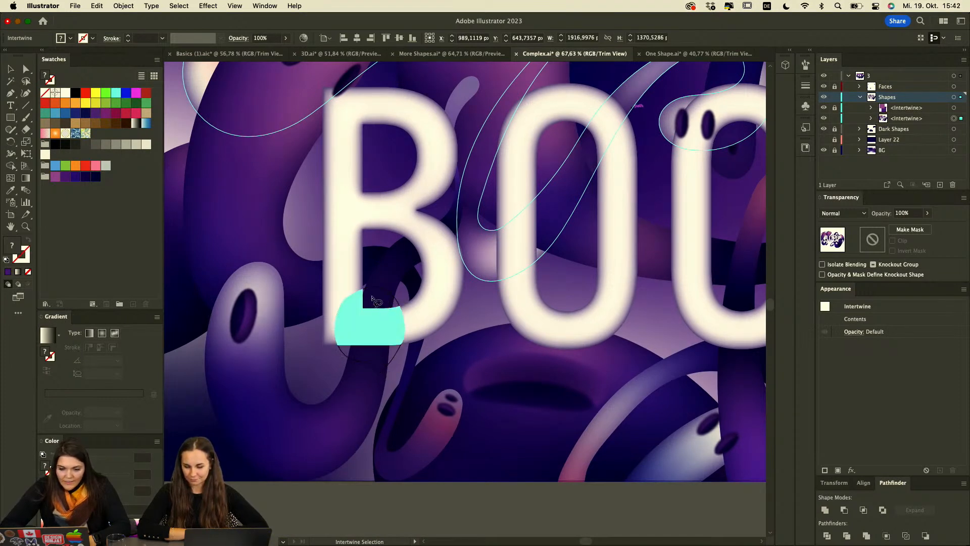
right_click(399, 310)
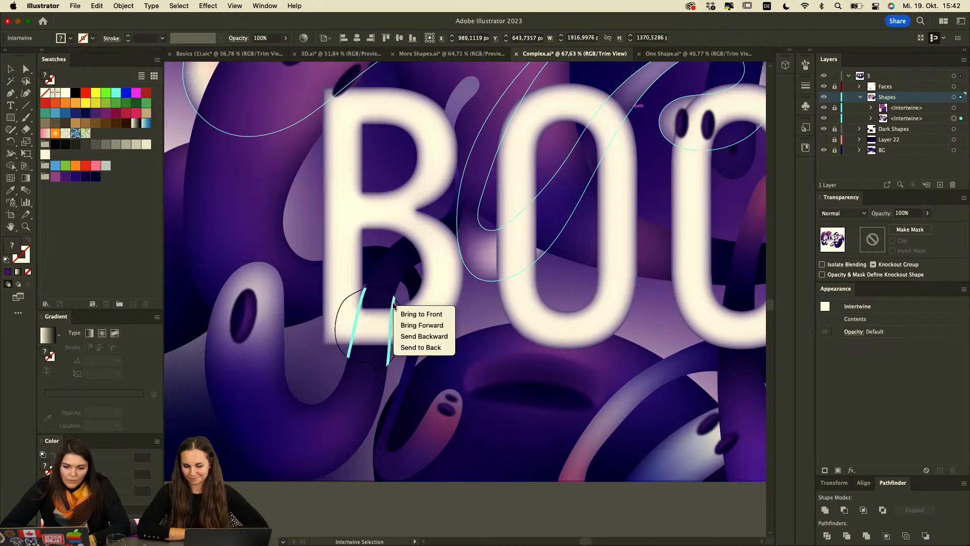
left_click(417, 315)
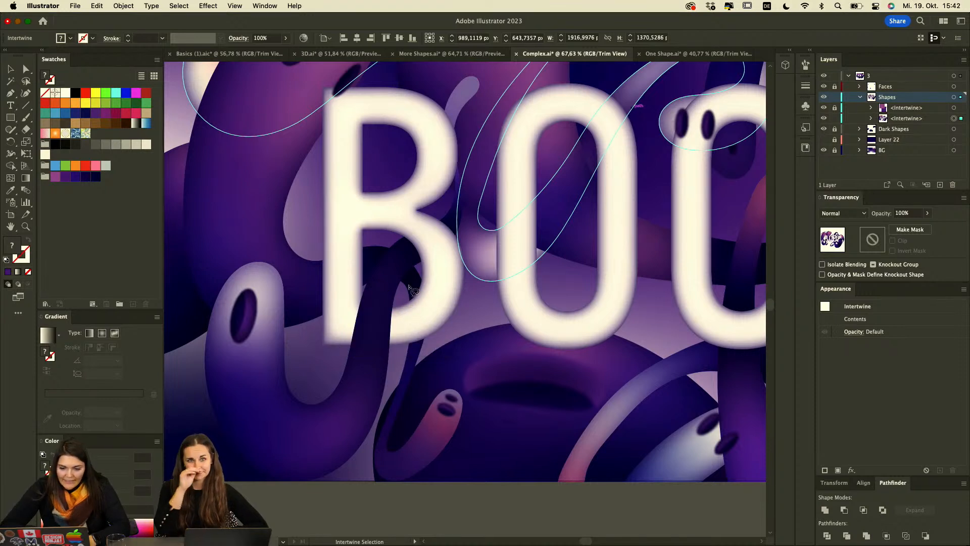
Lasso the upper curve of the B where the thin purple tail overlaps it and bring the tail to the front.
scroll(409, 286, "up", 3)
mouse_move(428, 175)
left_mouse_down()
mouse_move(388, 183)
mouse_move(390, 107)
mouse_move(450, 102)
mouse_move(428, 180)
left_mouse_up()
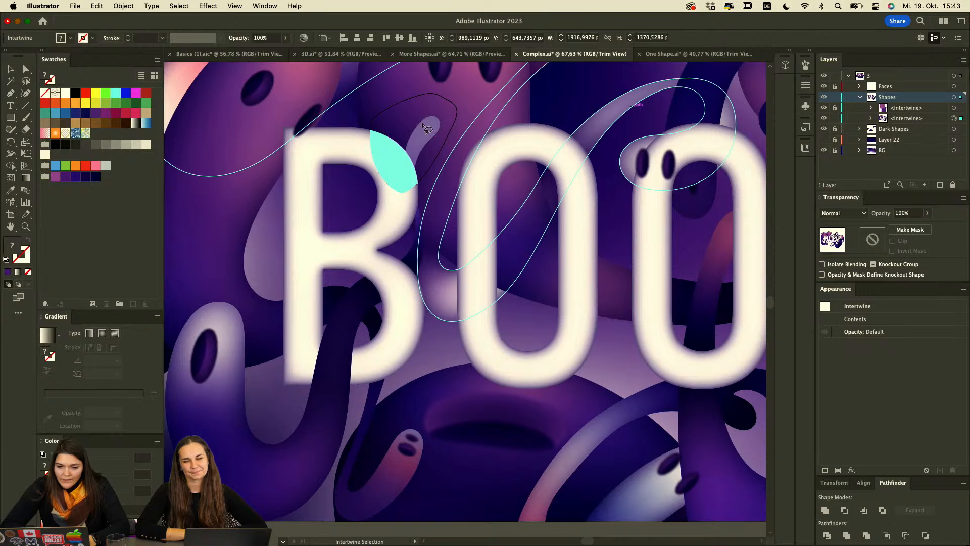
left_click(425, 127)
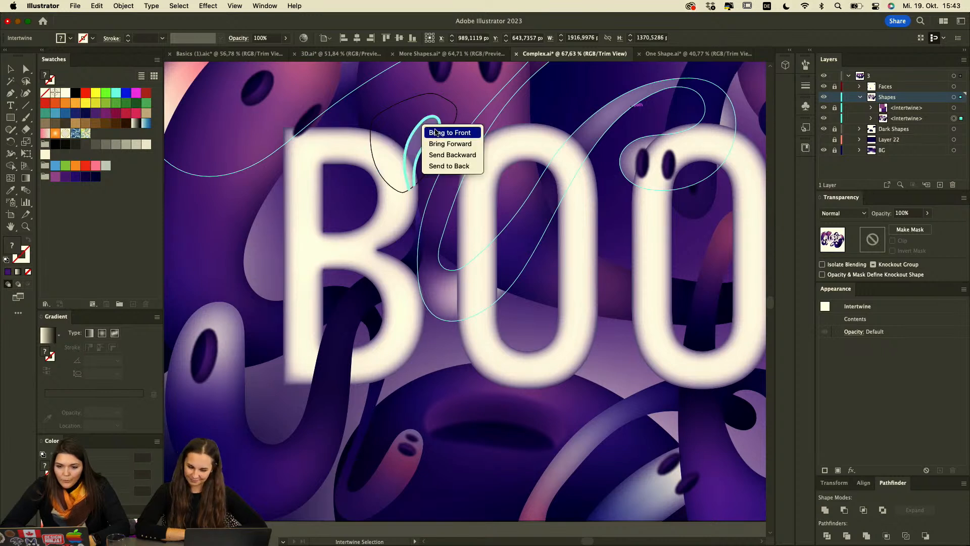
left_click(436, 133)
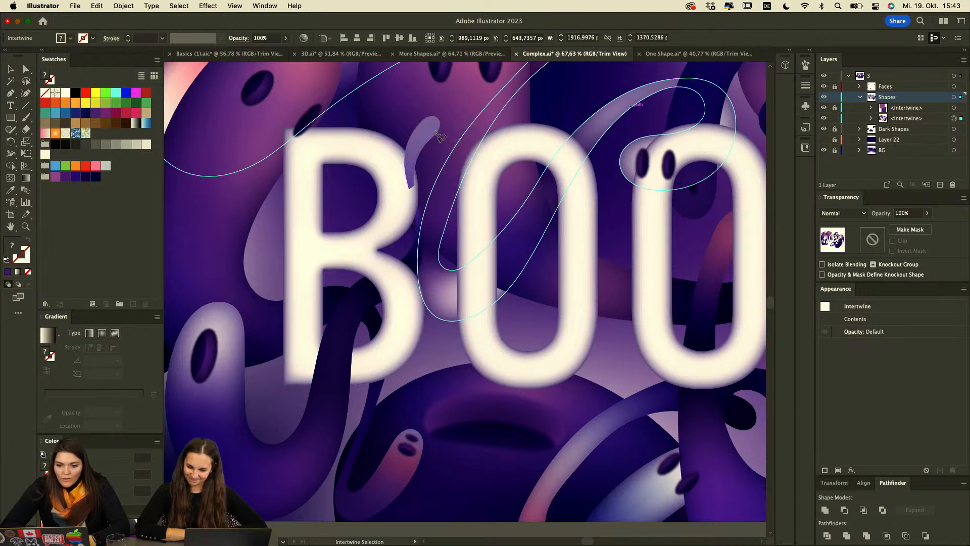
Reopen the Intertwine editing, lasso a longer stretch of the tail beside the B, and bring it to the front.
scroll(418, 204, "up", 2)
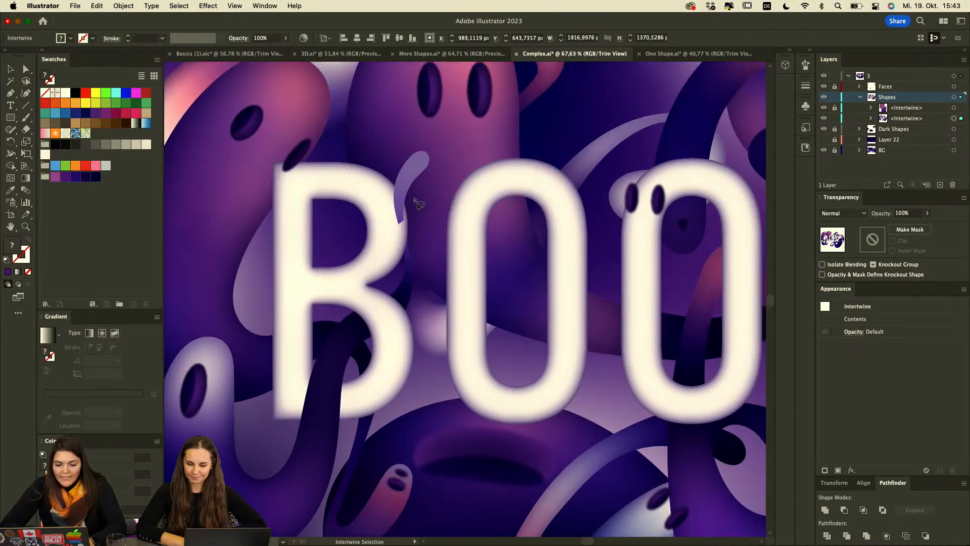
key("v")
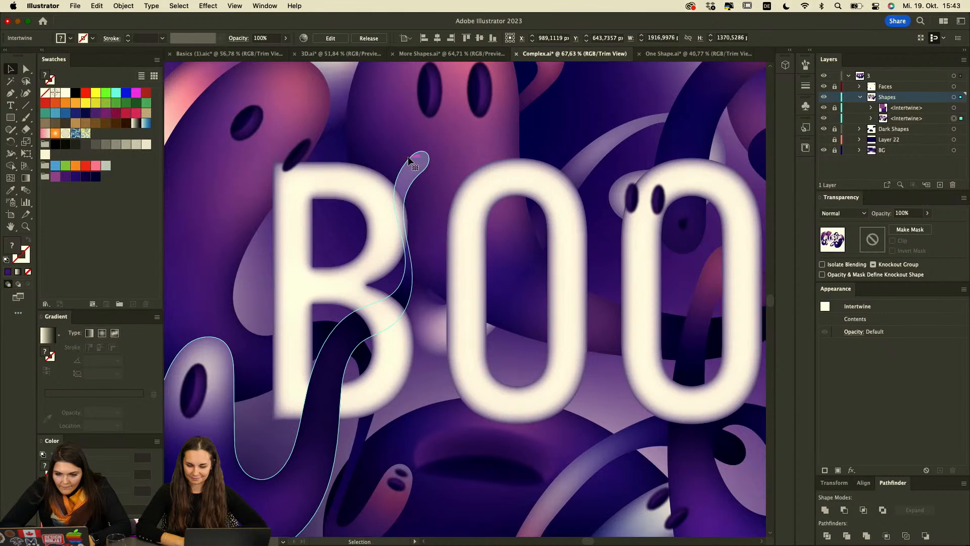
double_click(417, 231)
mouse_move(412, 220)
left_mouse_down()
mouse_move(408, 249)
mouse_move(393, 251)
mouse_move(378, 211)
mouse_move(390, 161)
mouse_move(413, 143)
mouse_move(436, 146)
mouse_move(421, 234)
left_mouse_up()
left_click(410, 171)
right_click(410, 171)
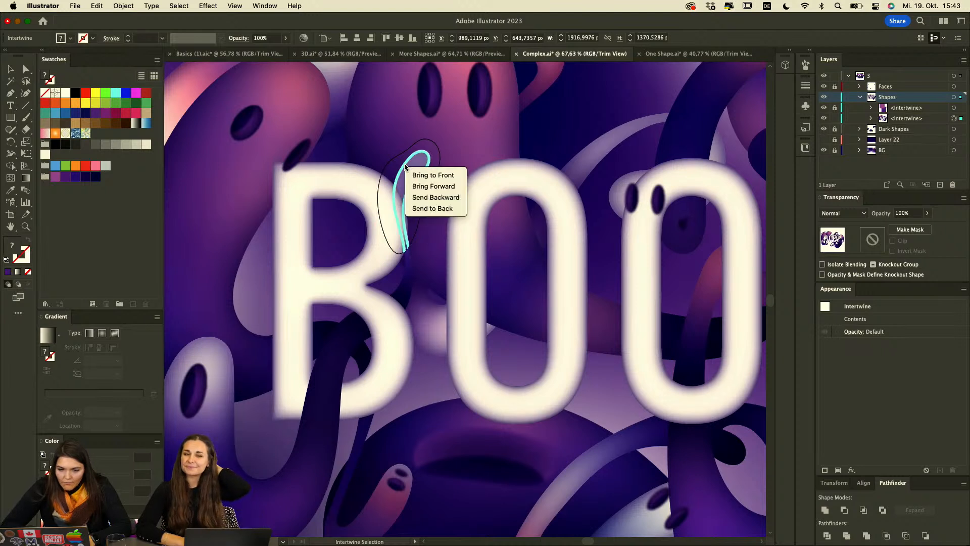
left_click(420, 110)
Lasso the upper outer corner of the B over the large pink creature and send the letter to the back there.
scroll(417, 176, "left", 5)
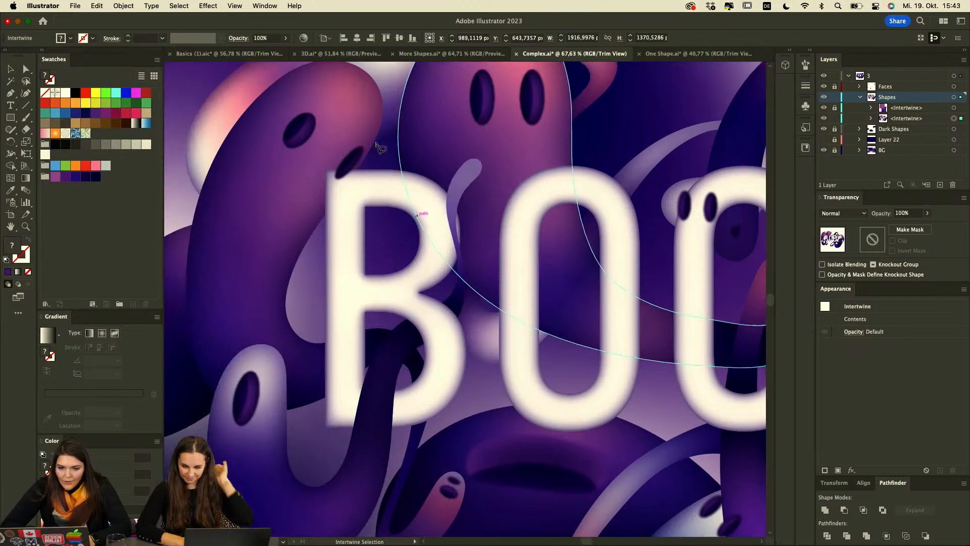
mouse_move(357, 230)
left_mouse_down()
mouse_move(325, 213)
mouse_move(324, 178)
mouse_move(385, 162)
mouse_move(383, 199)
mouse_move(356, 231)
left_mouse_up()
right_click(375, 191)
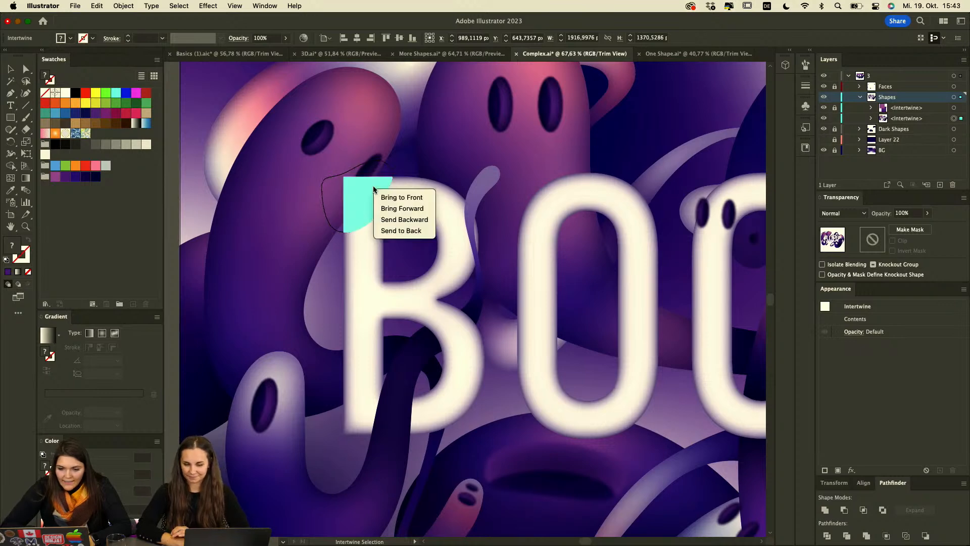
left_click(402, 230)
Lasso the tentacle tip overlapping the white and pink ghost beside the exclamation mark and bring the tentacle to the front.
scroll(533, 303, "right", 10)
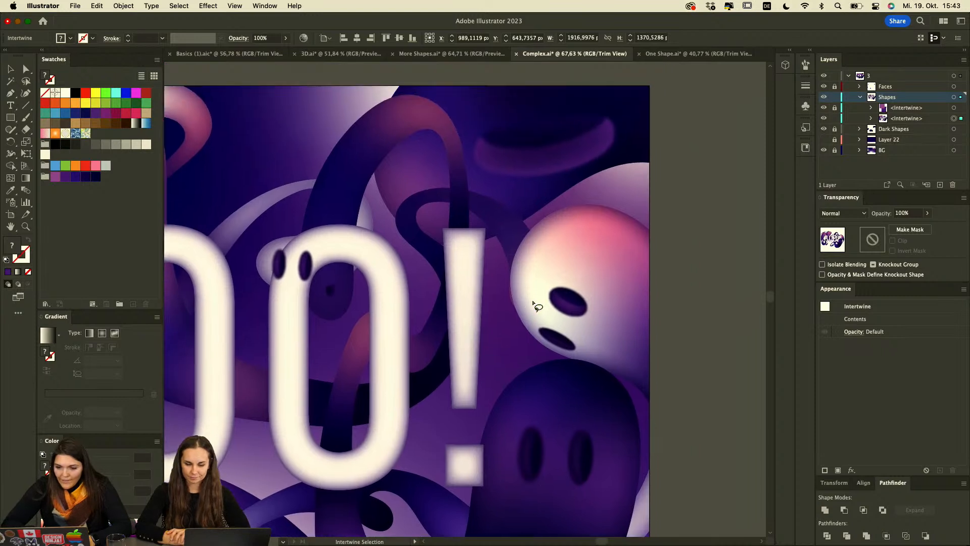
mouse_move(495, 314)
left_mouse_down()
mouse_move(497, 243)
mouse_move(568, 221)
mouse_move(567, 337)
mouse_move(508, 325)
mouse_move(494, 303)
mouse_move(527, 228)
left_mouse_up()
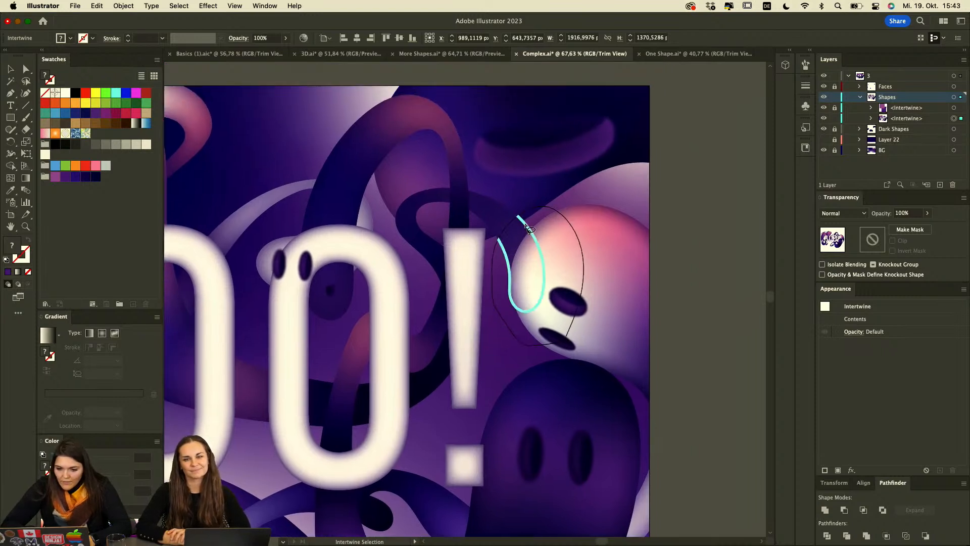
right_click(527, 228)
left_click(528, 267)
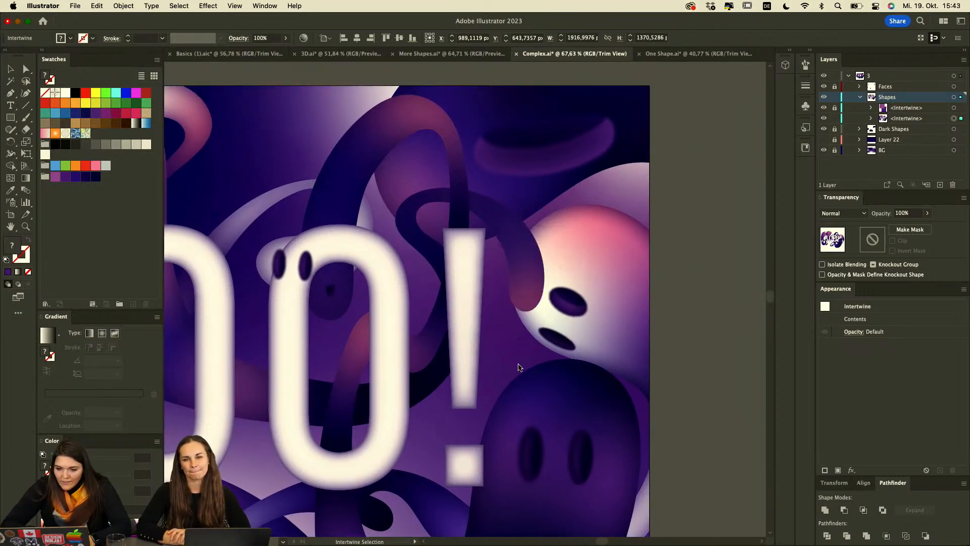
Lasso the overlap across the dark ghost's lower body and bring the light purple tentacle to the front.
scroll(505, 303, "down", 5)
mouse_move(457, 324)
left_mouse_down()
mouse_move(440, 275)
mouse_move(702, 212)
mouse_move(513, 363)
mouse_move(475, 295)
left_mouse_up()
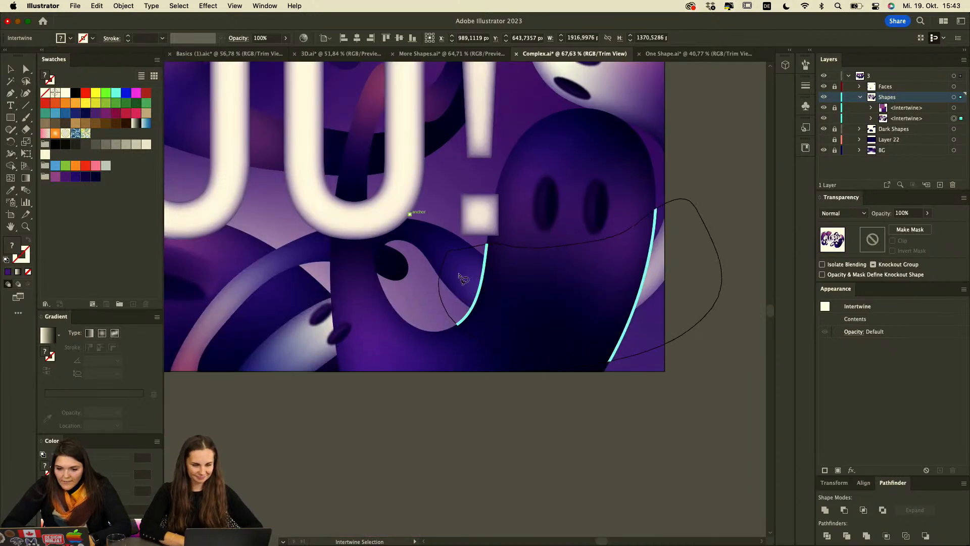
left_click(449, 293)
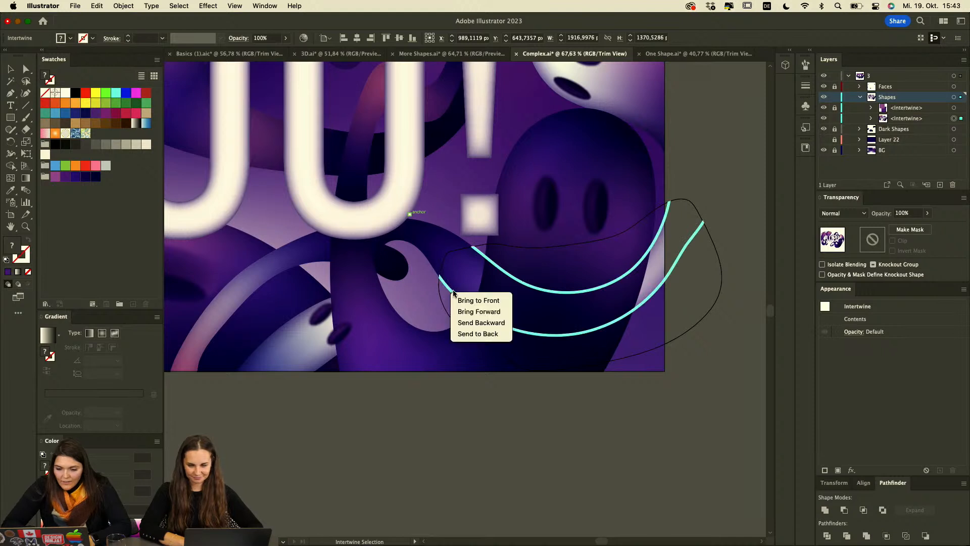
left_click(462, 300)
Lasso the overlap at the exclamation mark's dot and bring the dark ghost's edge to the front.
mouse_move(497, 245)
left_mouse_down()
mouse_move(472, 219)
mouse_move(508, 184)
mouse_move(517, 231)
mouse_move(497, 237)
mouse_move(498, 212)
left_mouse_up()
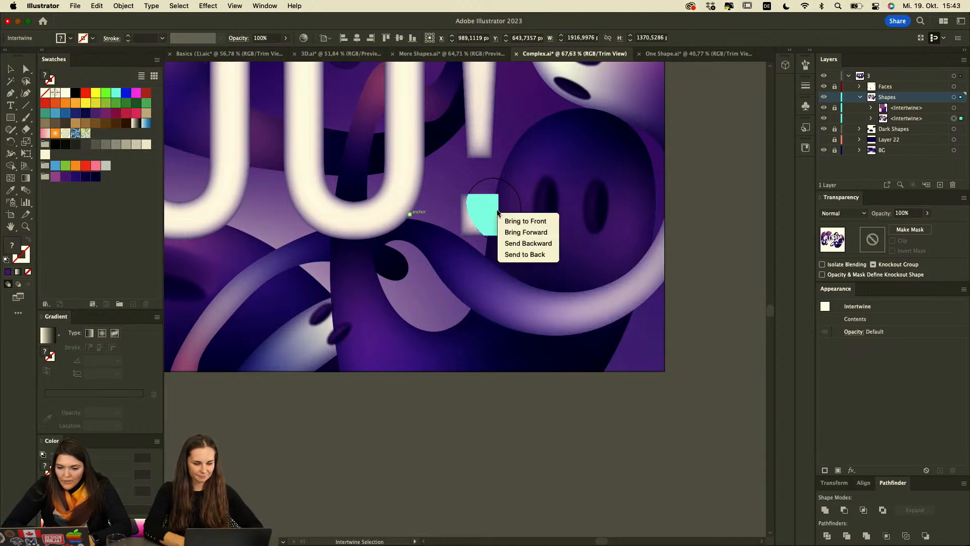
left_click(509, 221)
scroll(362, 261, "left", 1)
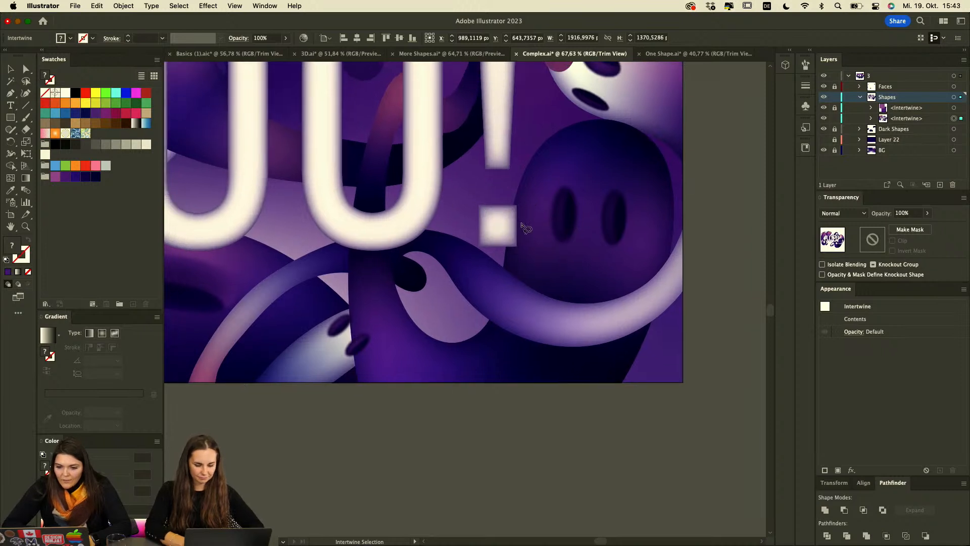
mouse_move(526, 265)
left_mouse_down()
mouse_move(489, 222)
mouse_move(515, 186)
mouse_move(529, 263)
left_mouse_up()
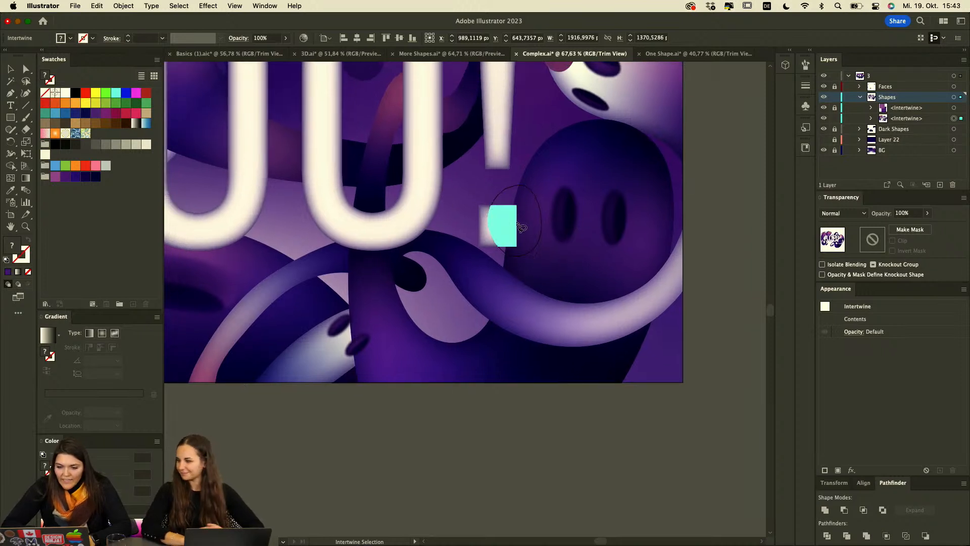
left_click(511, 222)
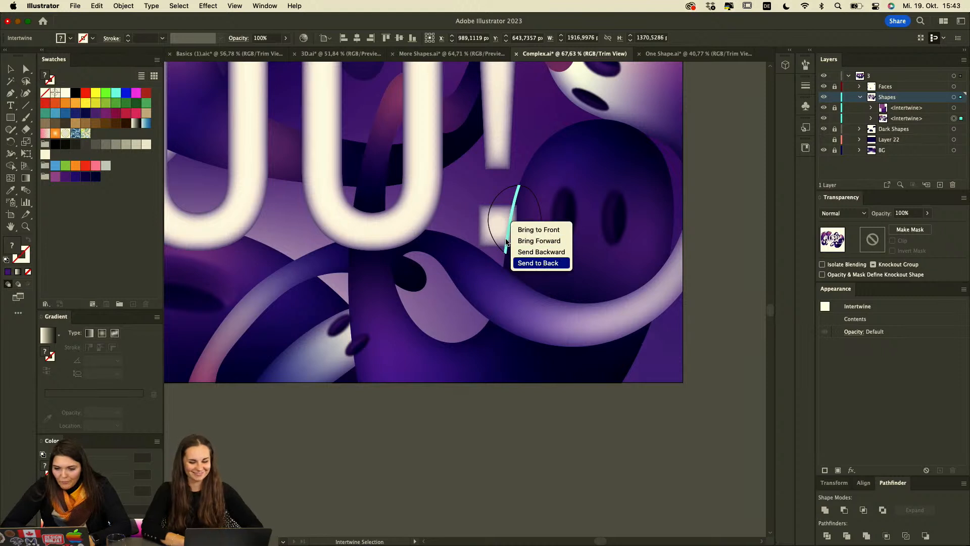
left_click(531, 230)
Lasso around the small white ghost's head near the artwork's lower edge and bring the ghost to the front.
scroll(348, 314, "left", 4)
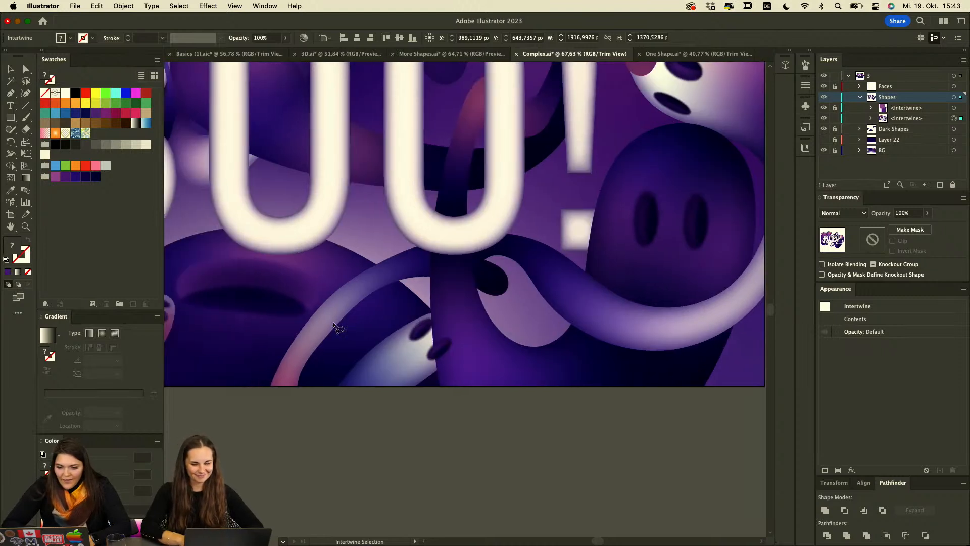
mouse_move(419, 375)
left_mouse_down()
mouse_move(406, 357)
mouse_move(411, 301)
mouse_move(471, 305)
mouse_move(470, 384)
mouse_move(414, 372)
left_mouse_up()
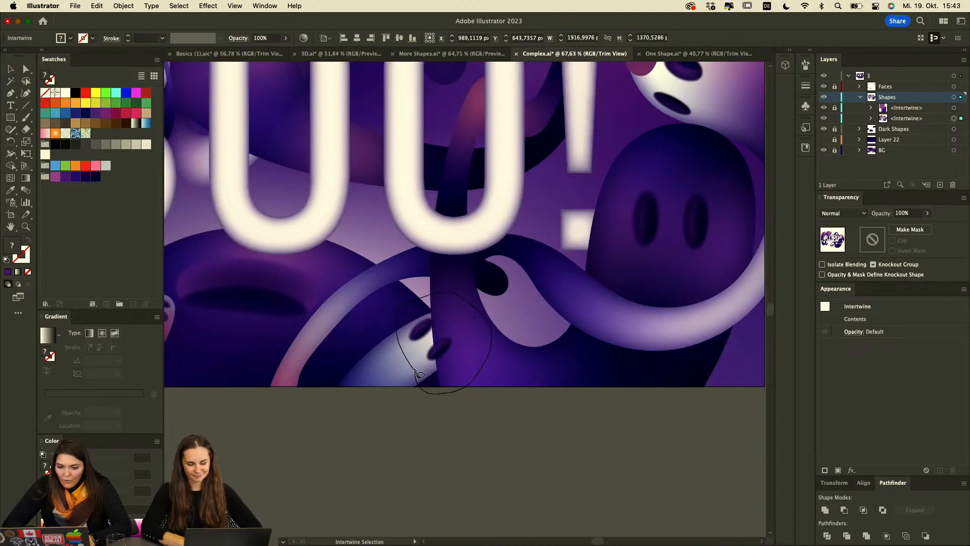
left_click(448, 317)
left_click(462, 324)
mouse_move(449, 385)
left_mouse_down()
mouse_move(386, 359)
mouse_move(427, 294)
mouse_move(490, 327)
mouse_move(429, 381)
left_mouse_up()
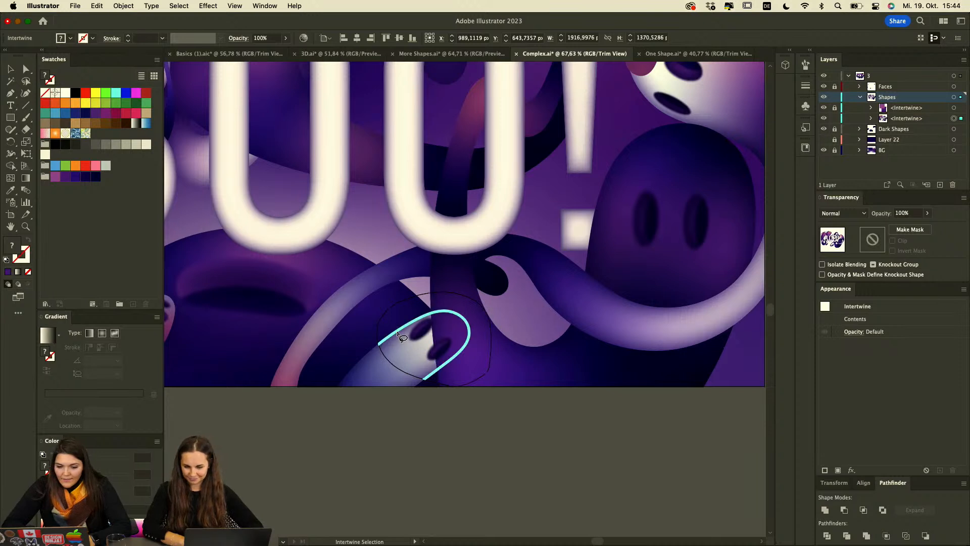
left_click(399, 335)
left_click(410, 339)
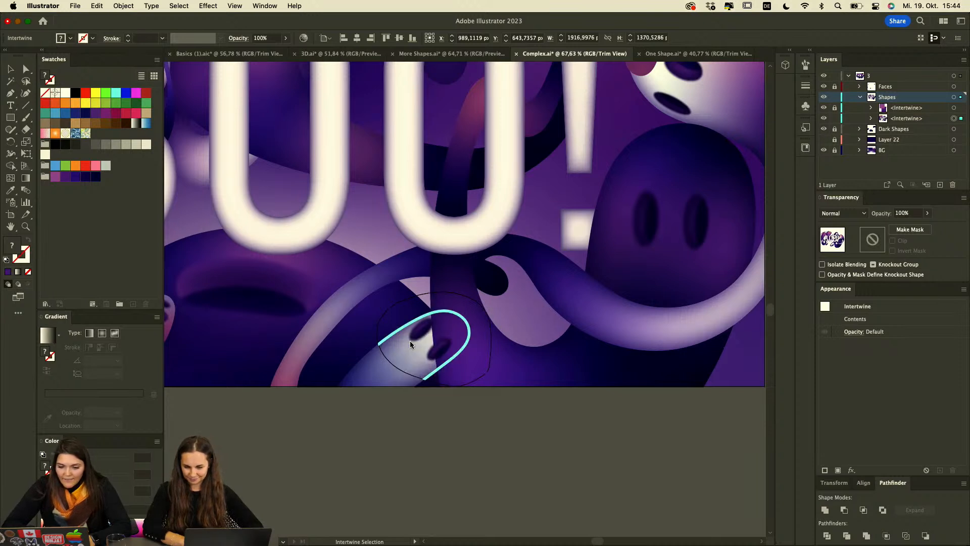
Look over the interlaced BOO! lettering and the creatures around it.
scroll(442, 261, "left", 5)
scroll(442, 262, "up", 2)
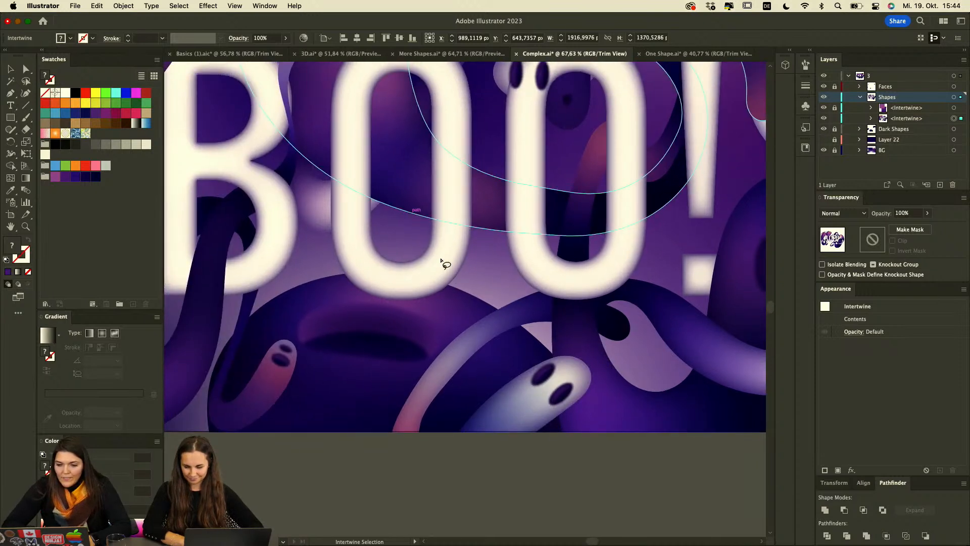
scroll(443, 261, "up", 6)
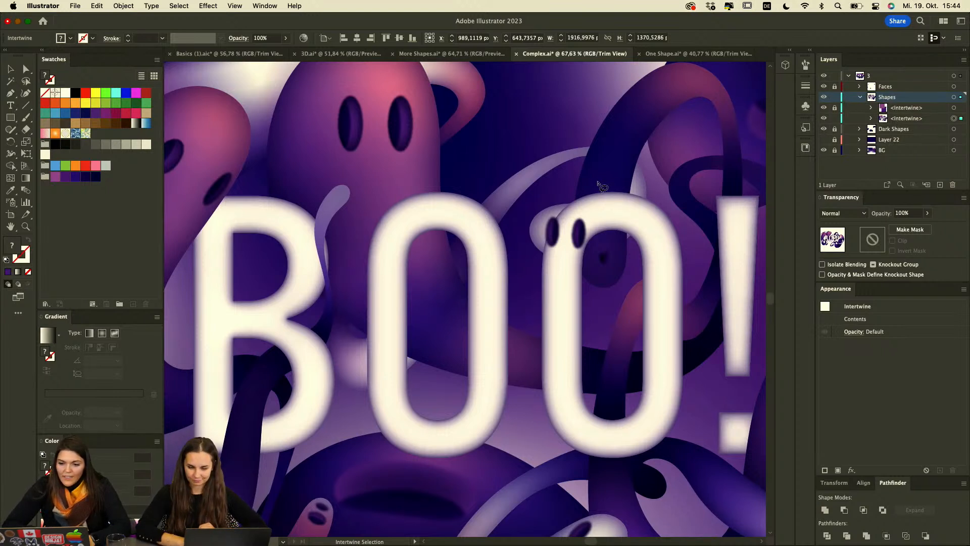
scroll(601, 187, "up", 2)
scroll(602, 187, "right", 2)
scroll(601, 186, "down", 2)
scroll(601, 187, "left", 3)
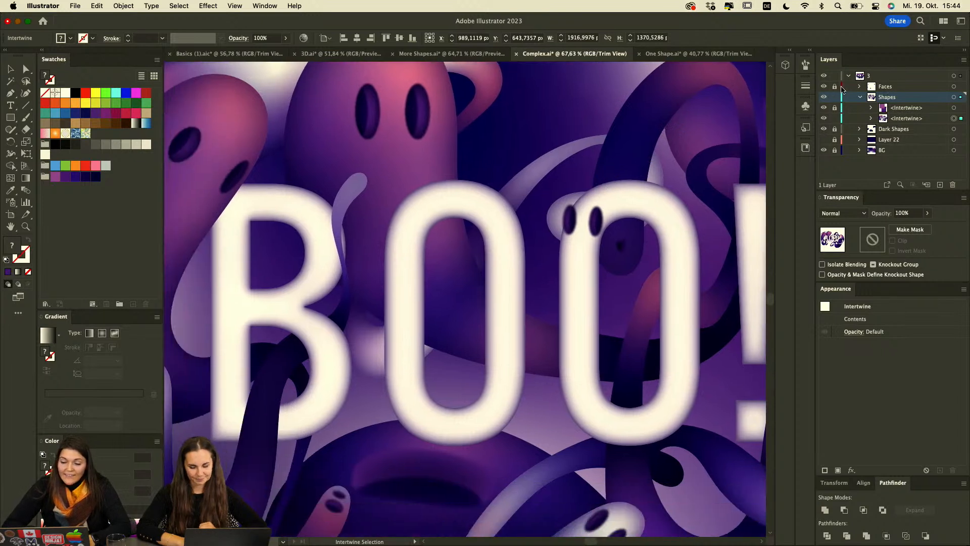
Select all artwork on the Shapes sublayer.
double_click(887, 99)
left_click(912, 98)
left_click(942, 99)
left_click(941, 100, "alt")
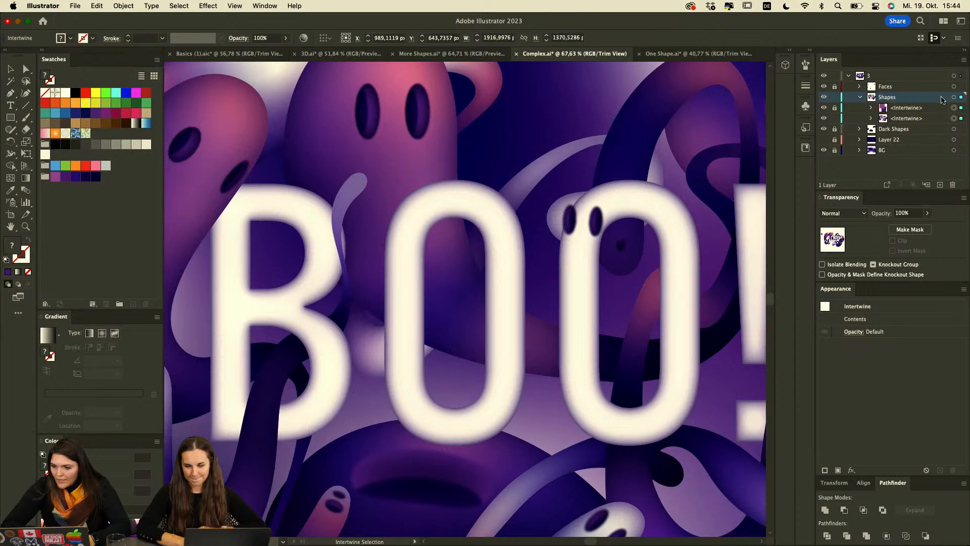
Examine the highlight colour setting in the Shapes sublayer's options and leave without changing it.
double_click(902, 102)
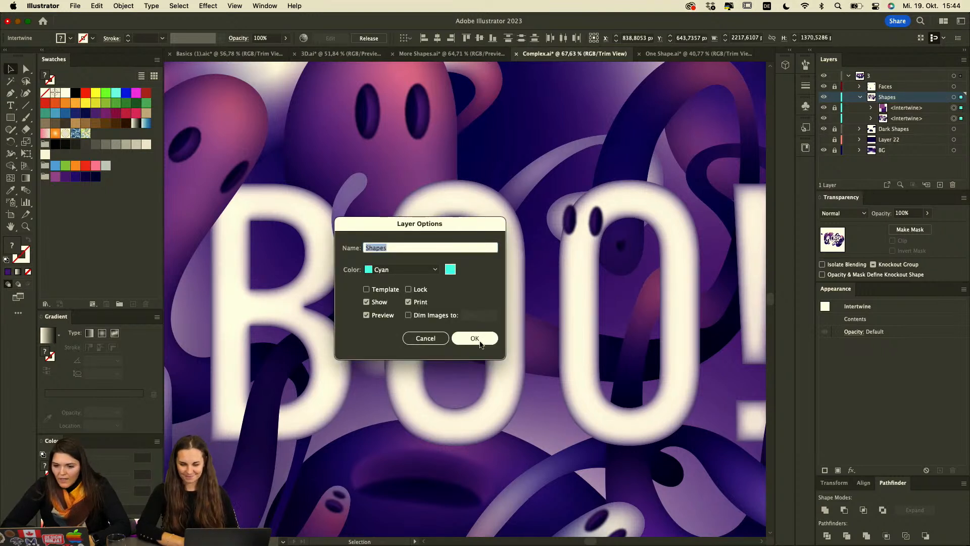
left_click(426, 344)
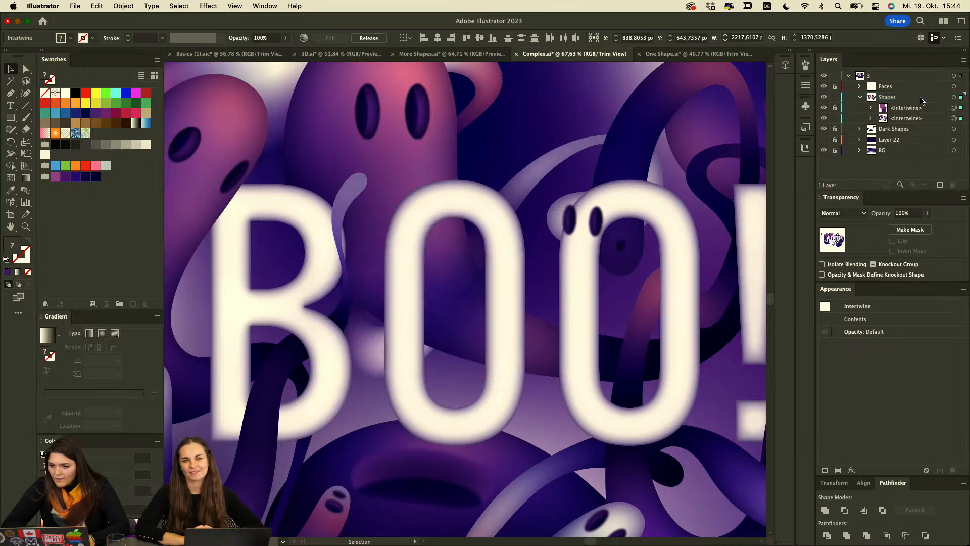
double_click(919, 100)
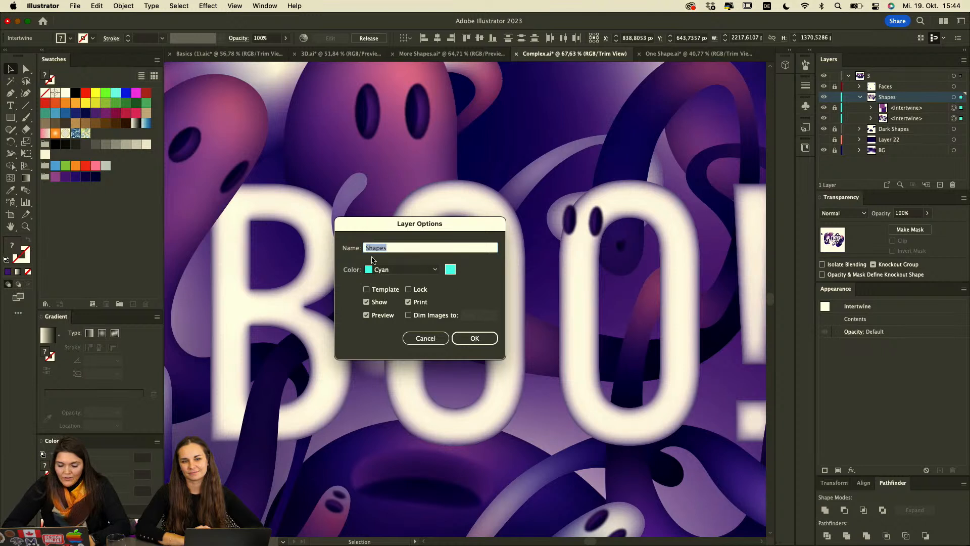
left_click_drag(413, 230, 433, 211)
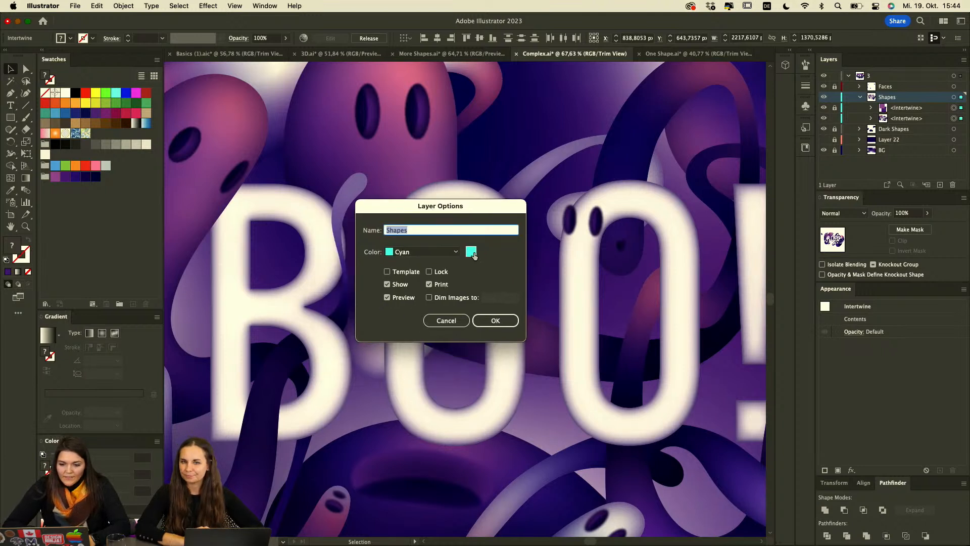
left_click(461, 254)
left_click(484, 282)
left_click(460, 321)
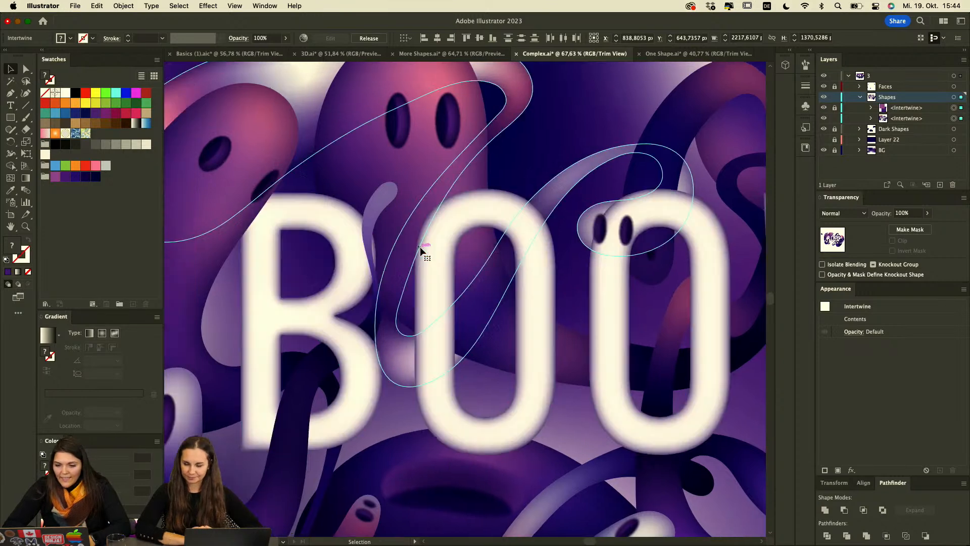
scroll(558, 156, "down", 5)
scroll(558, 160, "up", 5)
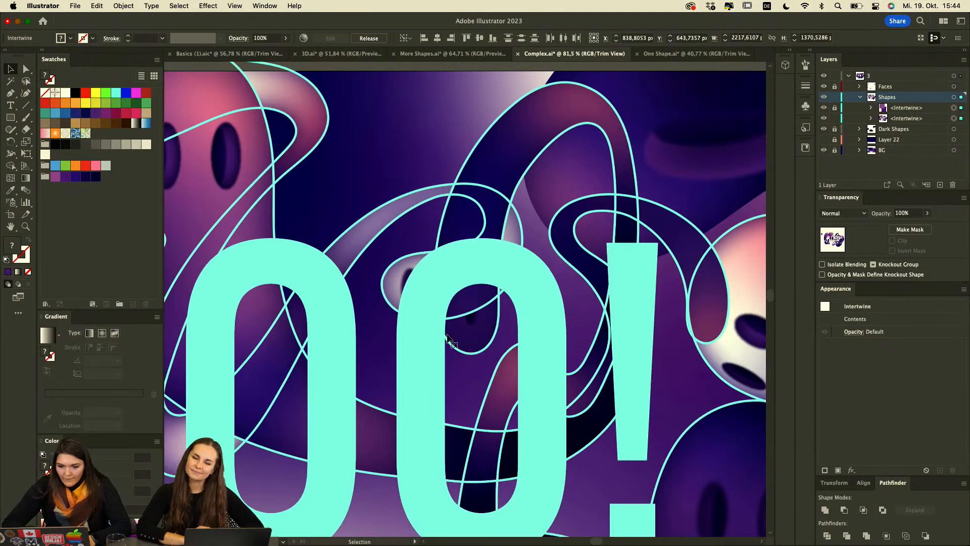
scroll(469, 142, "down", 3)
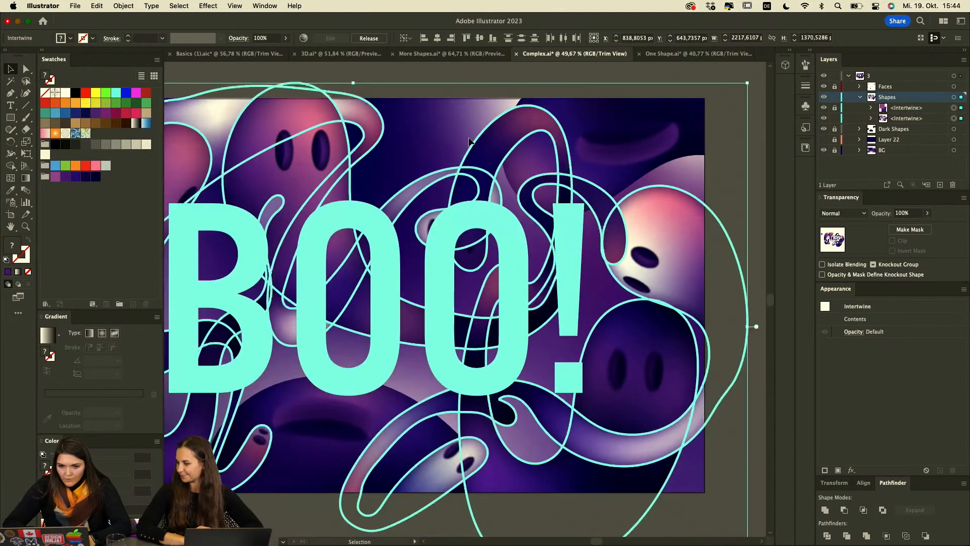
left_click(497, 77)
left_click(501, 162)
double_click(486, 205)
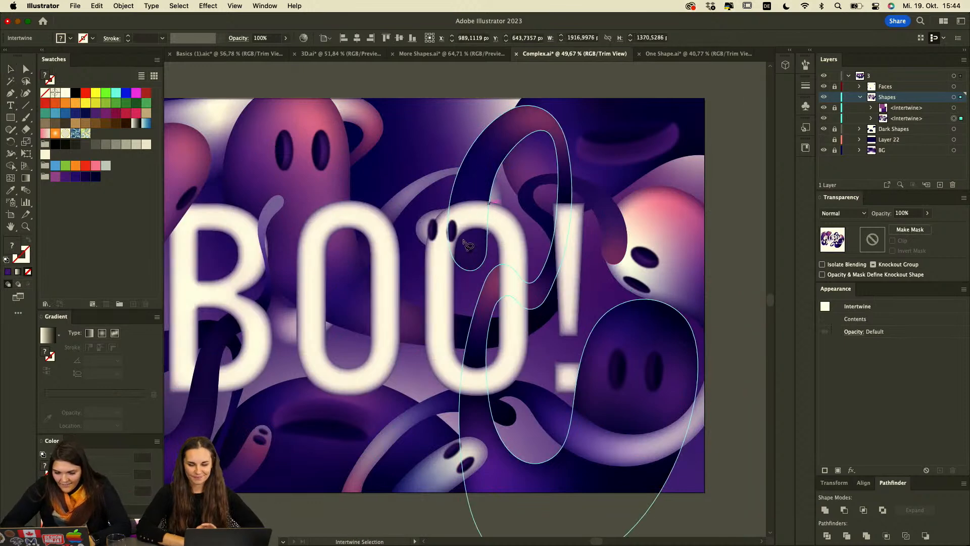
scroll(495, 255, "up", 3)
mouse_move(472, 319)
left_mouse_down()
mouse_move(308, 197)
mouse_move(332, 151)
mouse_move(416, 71)
mouse_move(448, 62)
mouse_move(529, 312)
mouse_move(494, 350)
mouse_move(503, 220)
left_mouse_up()
scroll(502, 399, "up", 1)
scroll(503, 399, "down", 7)
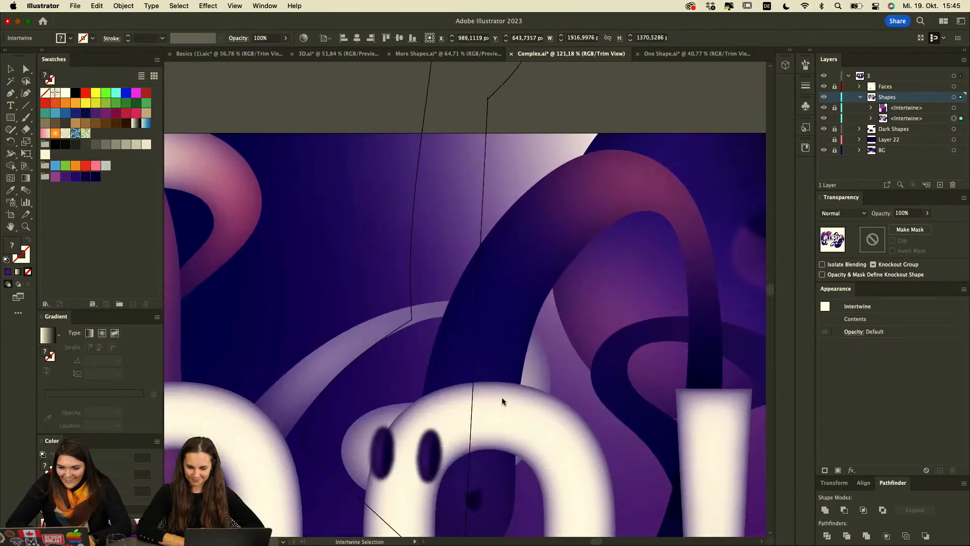
key("v")
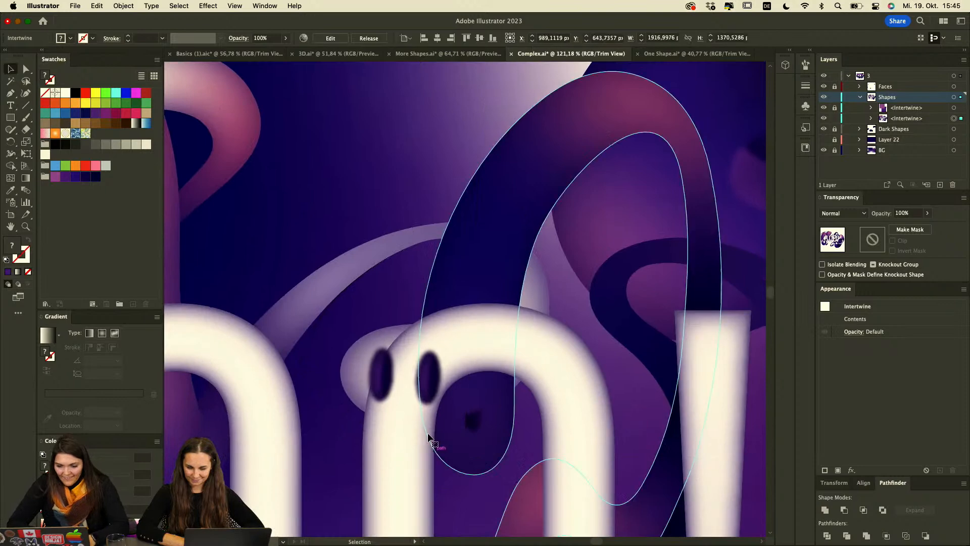
Edit the intertwined ghosts, lasso around the white ghost's head at the second O, and bring the ghost to the front.
double_click(360, 346)
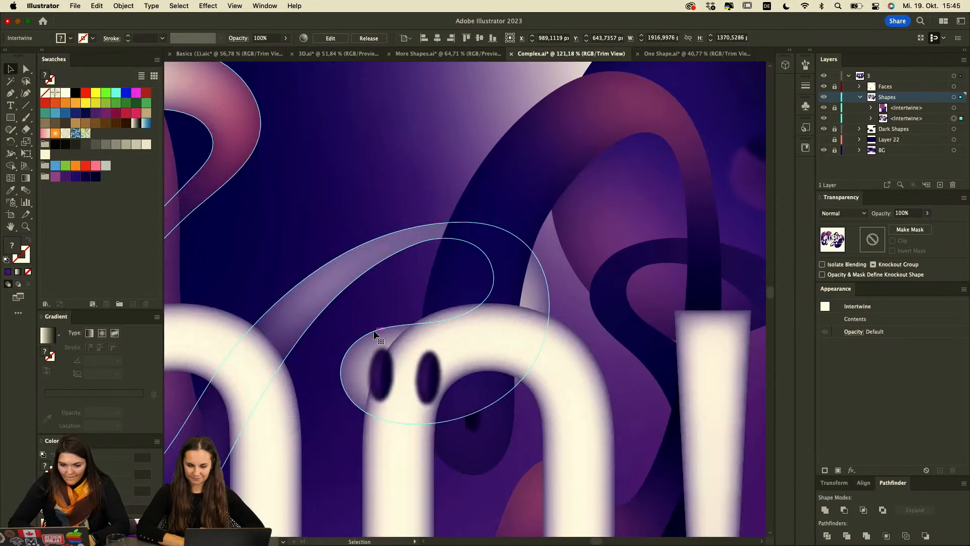
mouse_move(392, 450)
left_mouse_down()
mouse_move(369, 442)
mouse_move(298, 350)
mouse_move(326, 285)
mouse_move(454, 174)
mouse_move(589, 222)
mouse_move(577, 363)
mouse_move(543, 429)
mouse_move(458, 455)
mouse_move(392, 450)
left_mouse_up()
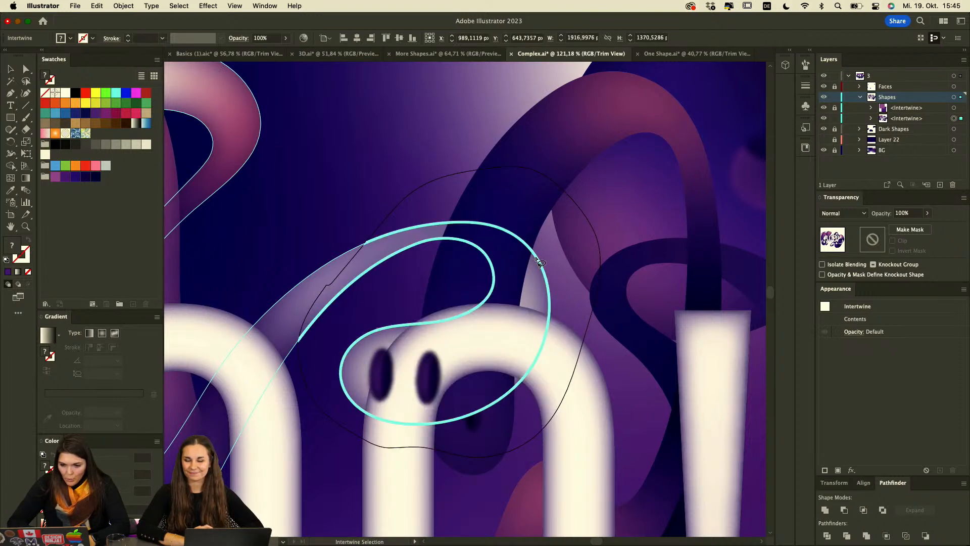
right_click(537, 258)
left_click(560, 268)
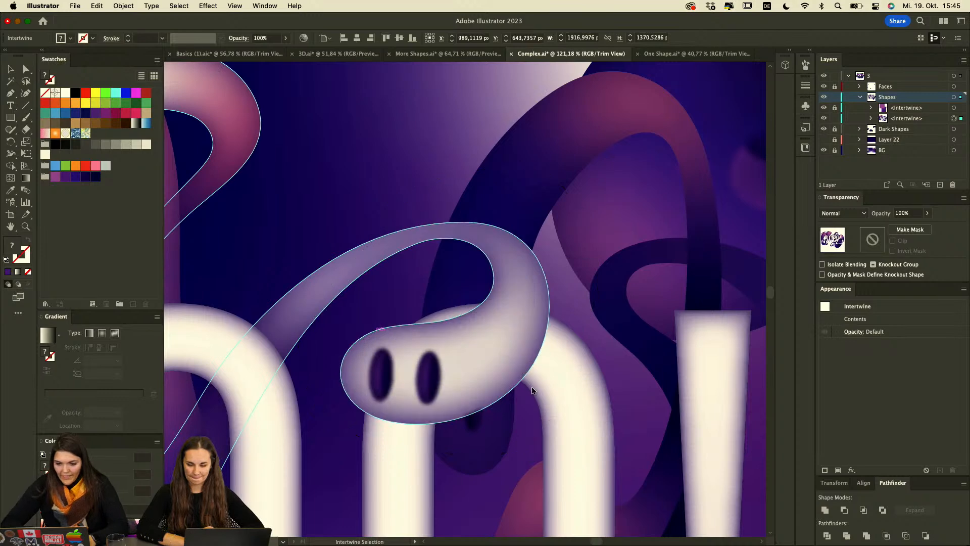
Lasso the overlap at the white ghost's head, bring the dark ghost behind it forward, and deselect the artwork.
scroll(549, 353, "down", 2)
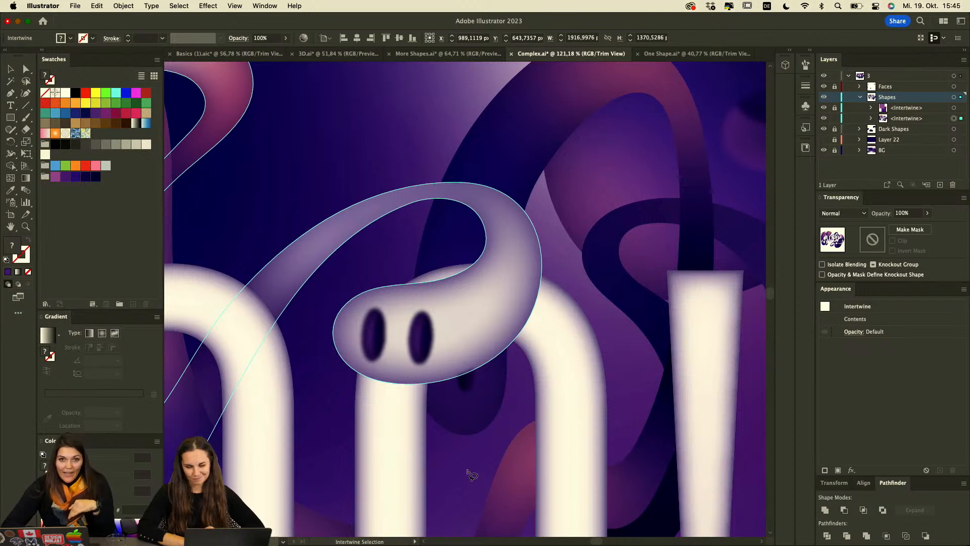
mouse_move(459, 458)
left_mouse_down()
mouse_move(372, 344)
mouse_move(418, 180)
mouse_move(432, 159)
mouse_move(508, 143)
mouse_move(543, 189)
mouse_move(548, 270)
mouse_move(535, 378)
mouse_move(499, 435)
mouse_move(462, 458)
left_mouse_up()
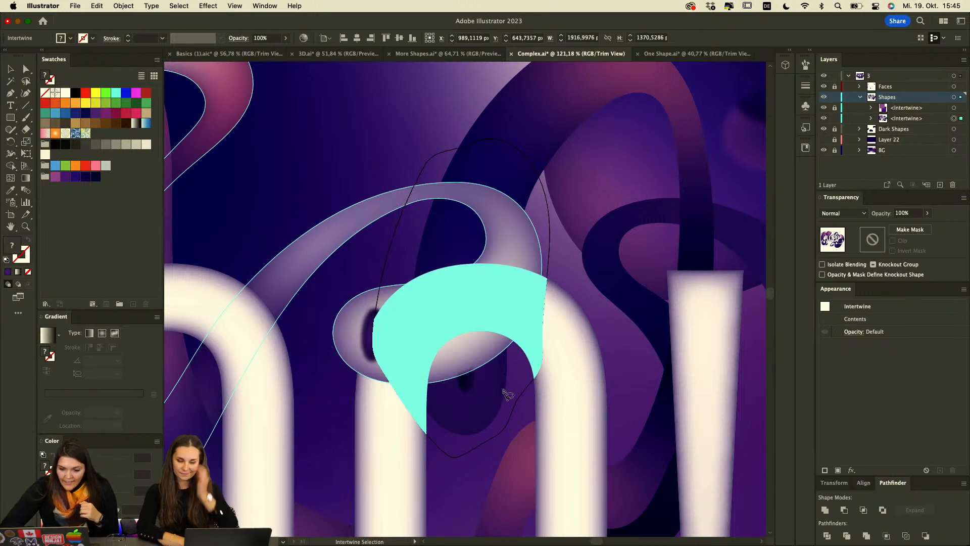
left_click(509, 402)
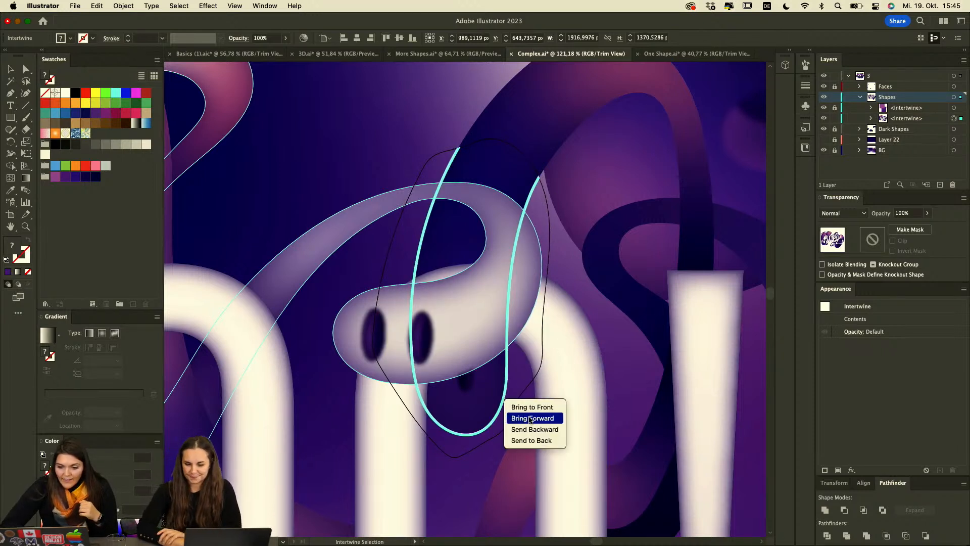
left_click(530, 419)
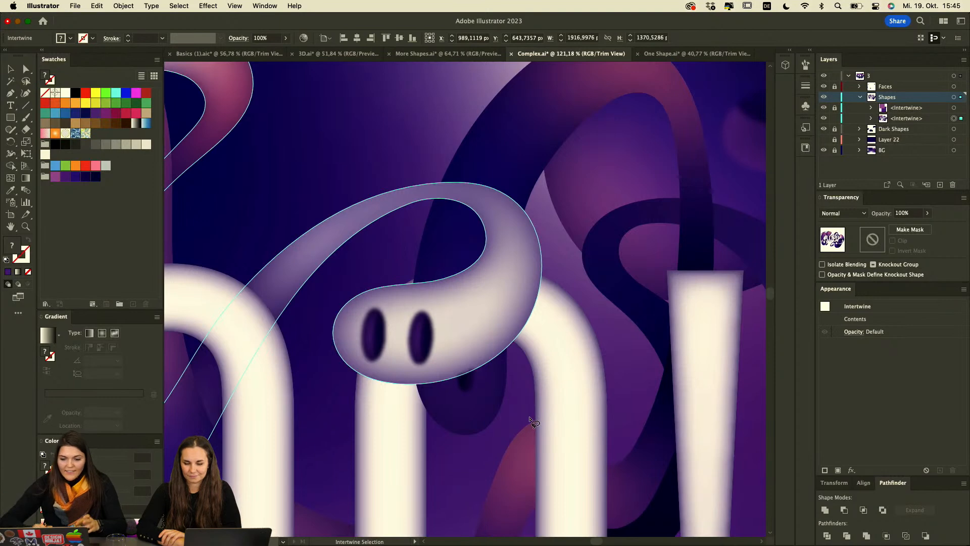
key("v")
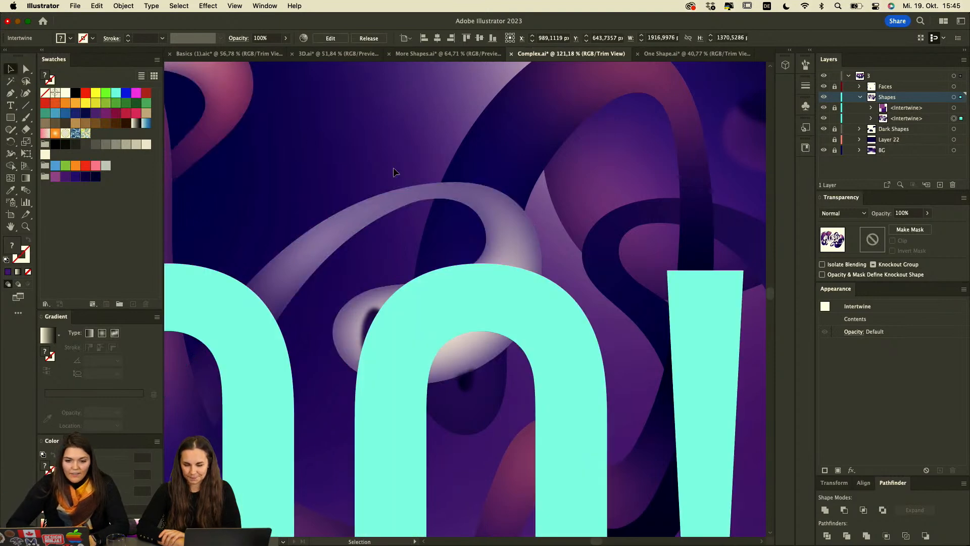
key("super+0")
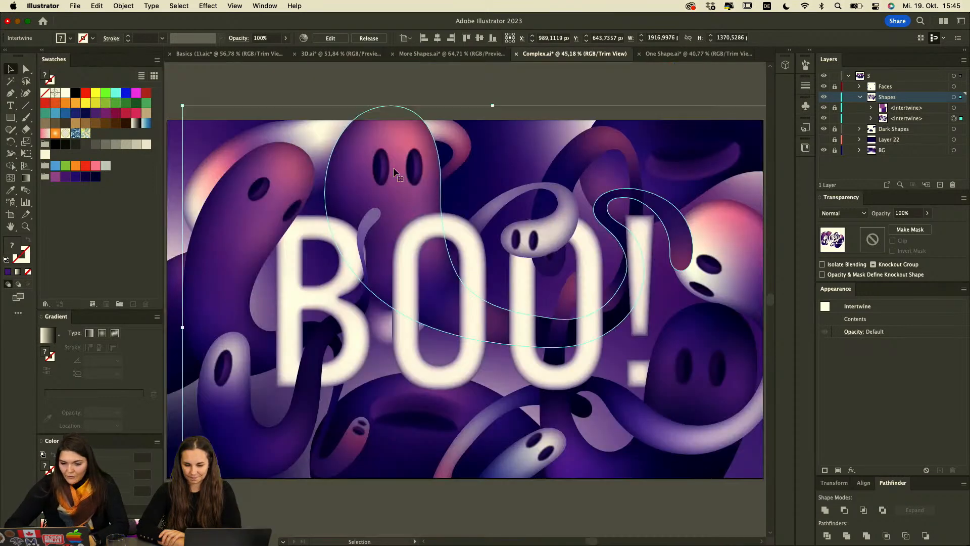
left_click(520, 81)
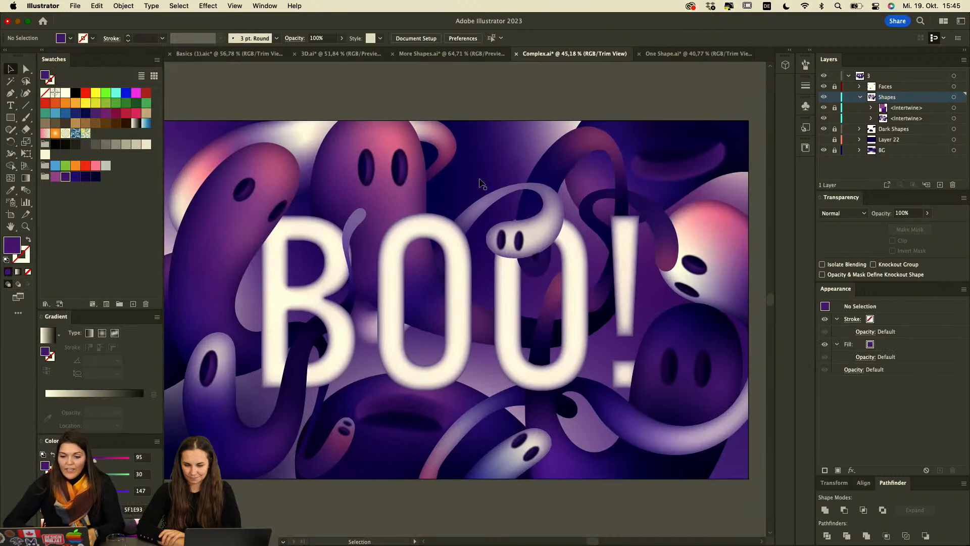
scroll(587, 106, "down", 1)
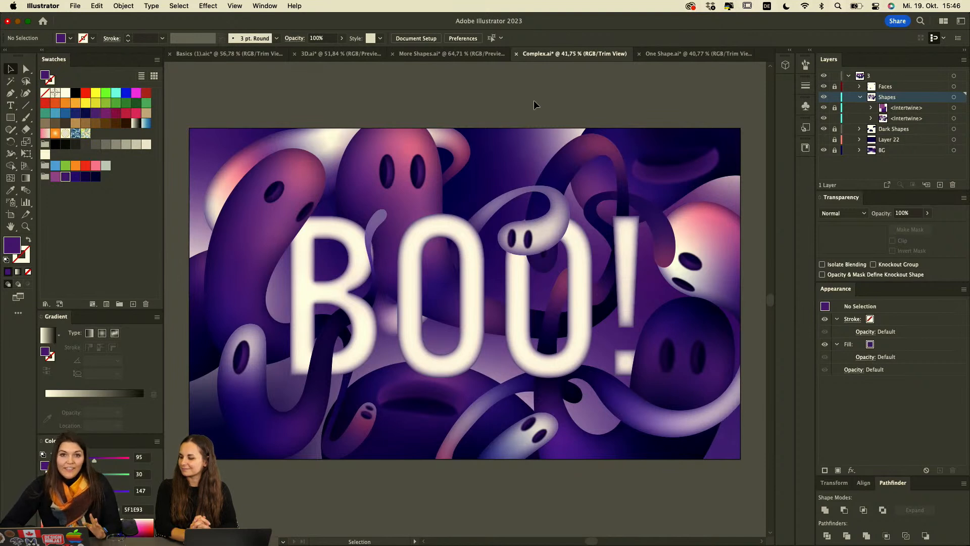
Create a new document from the latest Rearrange state in the edit history and close the history.
left_click(265, 6)
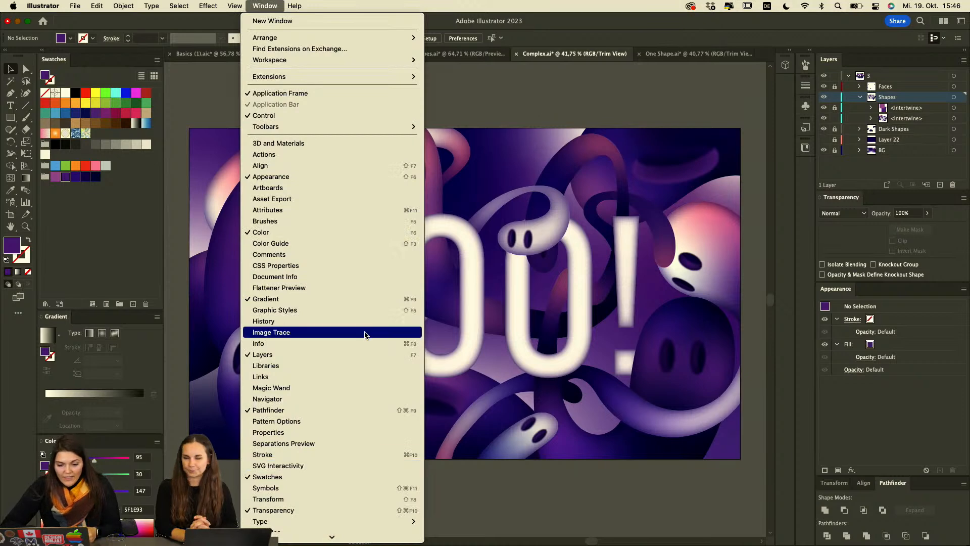
left_click(349, 321)
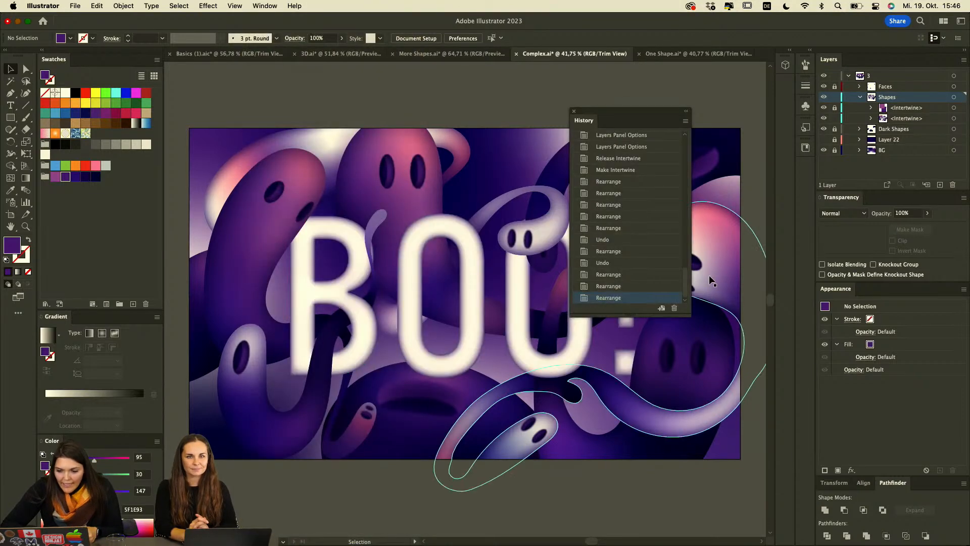
left_click_drag(643, 114, 648, 83)
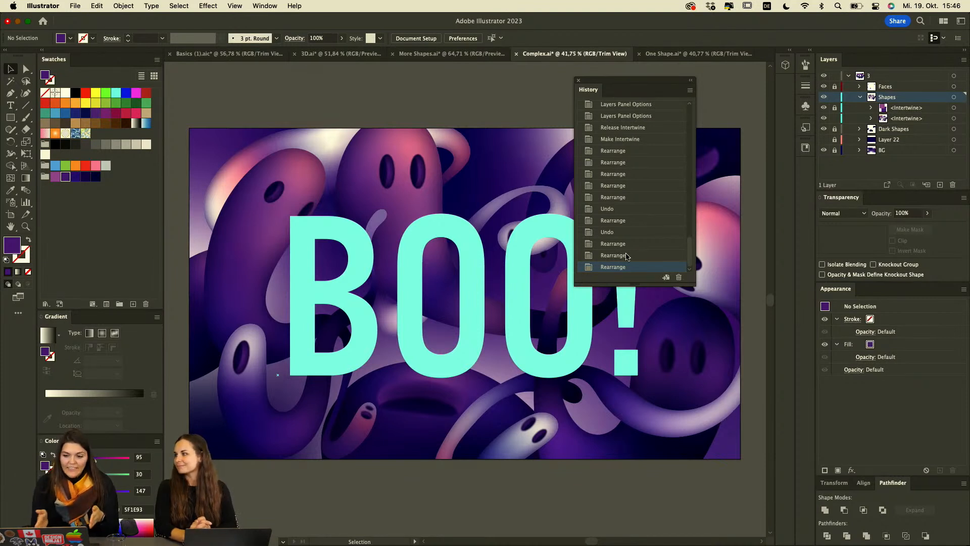
left_click(666, 277)
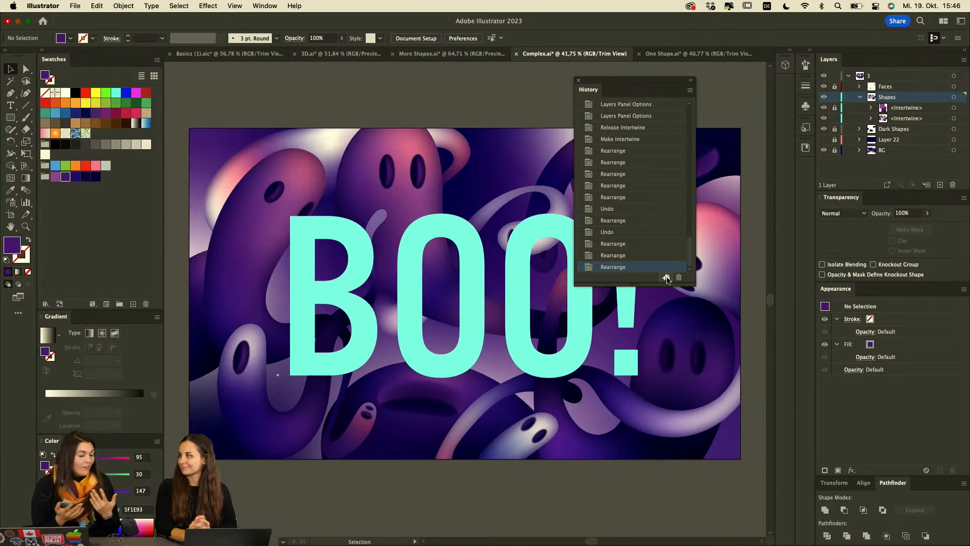
left_click(666, 278)
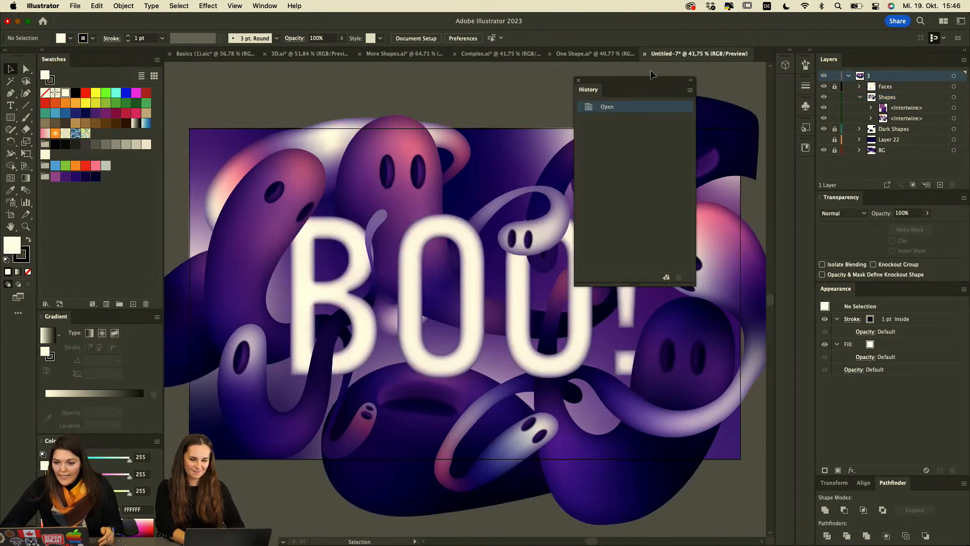
left_click(577, 81)
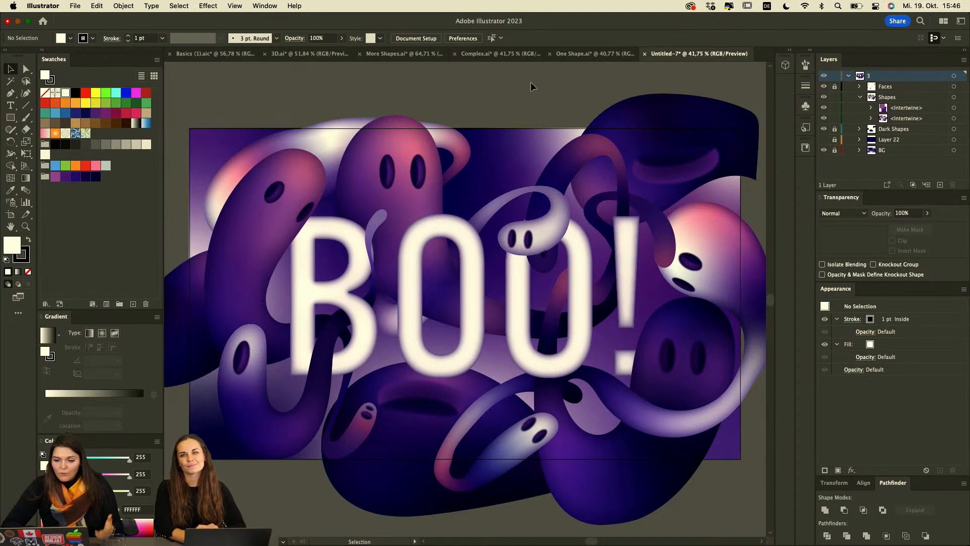
Switch the new untitled document to Trim View so artwork outside the artboard is hidden.
key("super+shift+t")
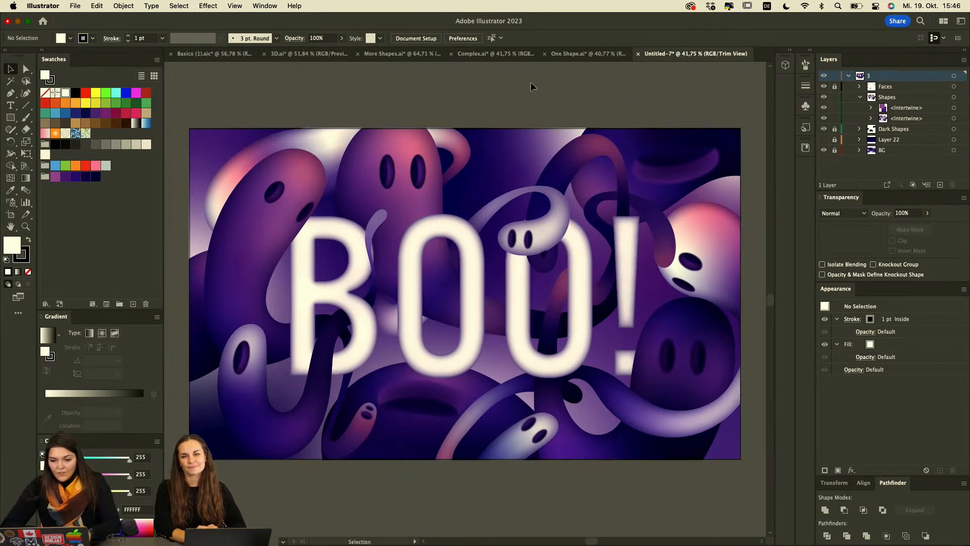
scroll(563, 384, "down", 2)
scroll(563, 384, "up", 1)
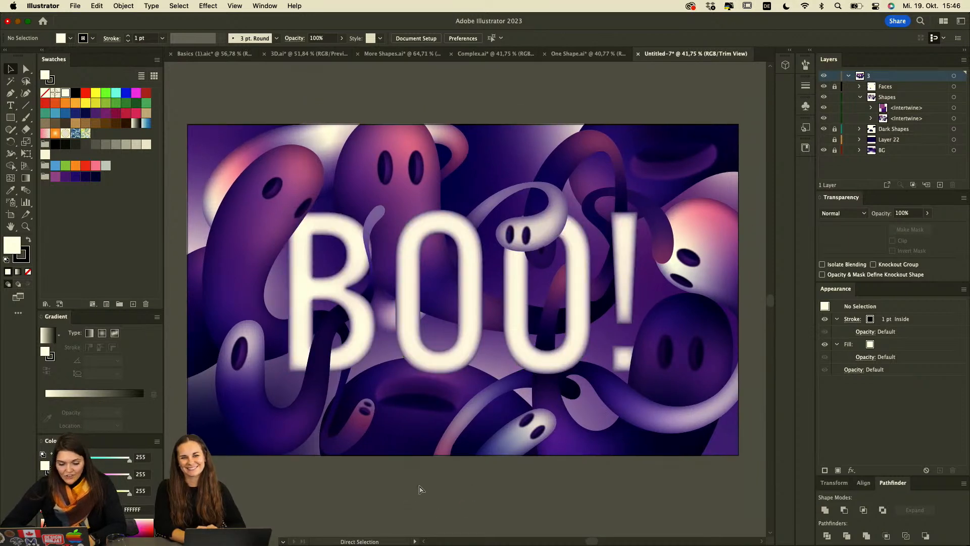
Select the intertwined BOO! artwork in the new document and apply Expand Appearance to it.
left_click(447, 217)
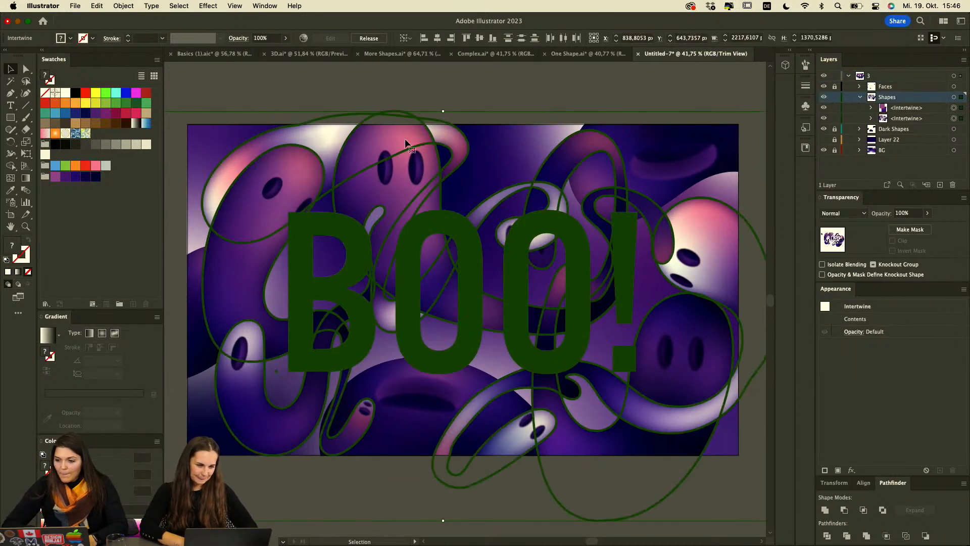
left_click(131, 6)
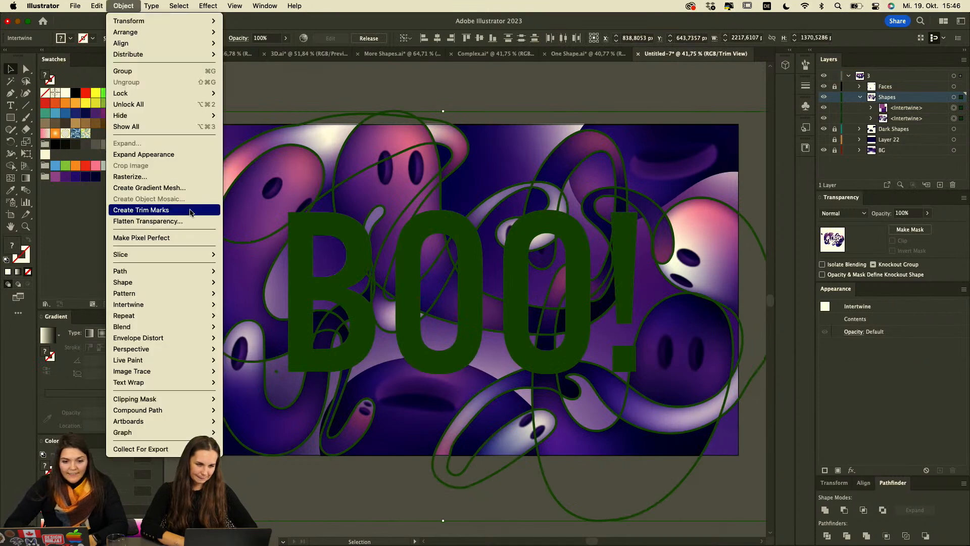
left_click(152, 154)
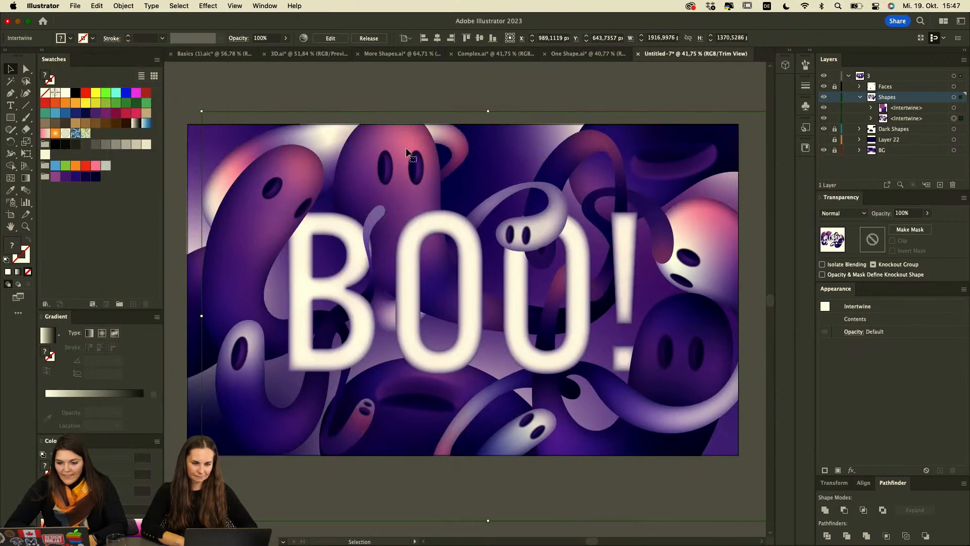
left_click(474, 90)
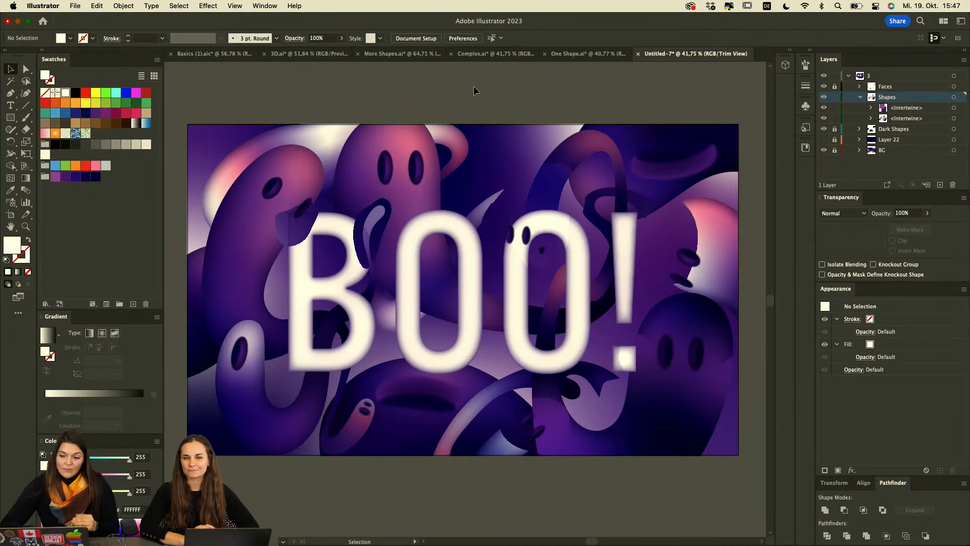
left_click(300, 234)
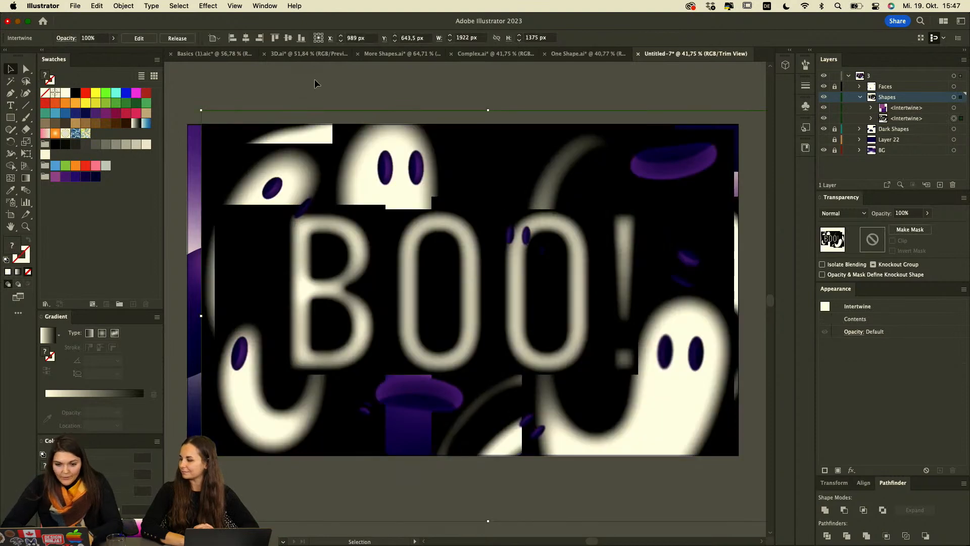
scroll(297, 171, "left", 3)
scroll(297, 171, "down", 1)
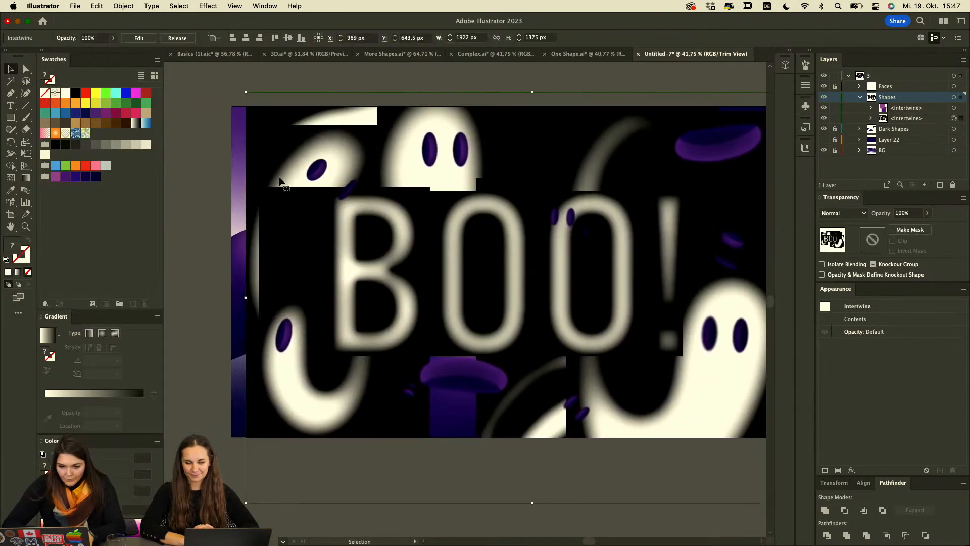
Undo the Expand Appearance applied to the intertwined BOO! artwork.
left_click(241, 180)
scroll(241, 180, "down", 2)
scroll(241, 179, "up", 4)
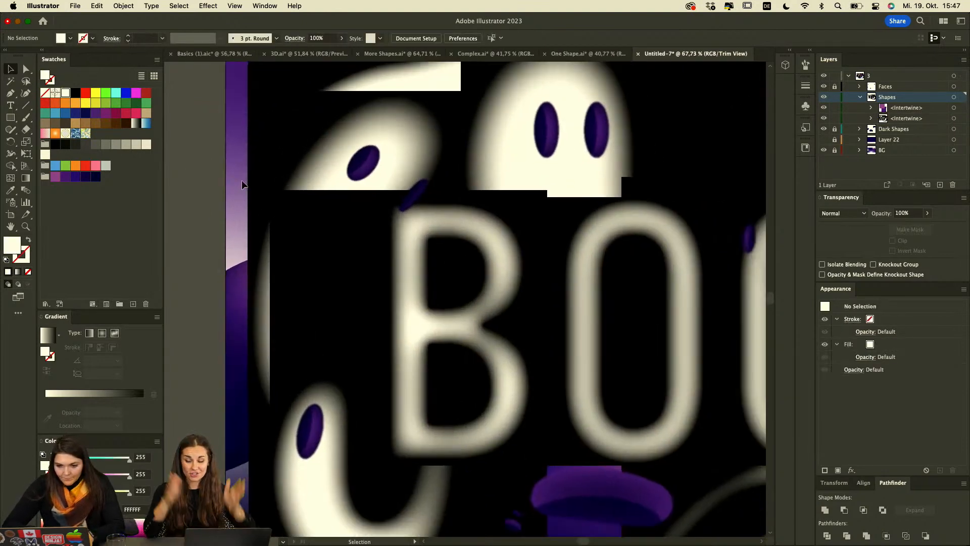
scroll(241, 180, "down", 1)
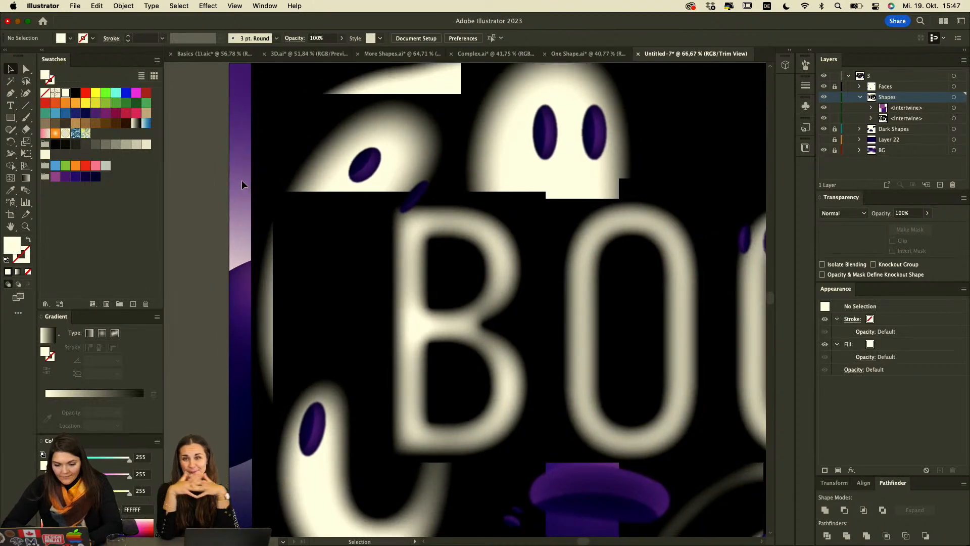
key("super+z")
scroll(345, 278, "right", 3)
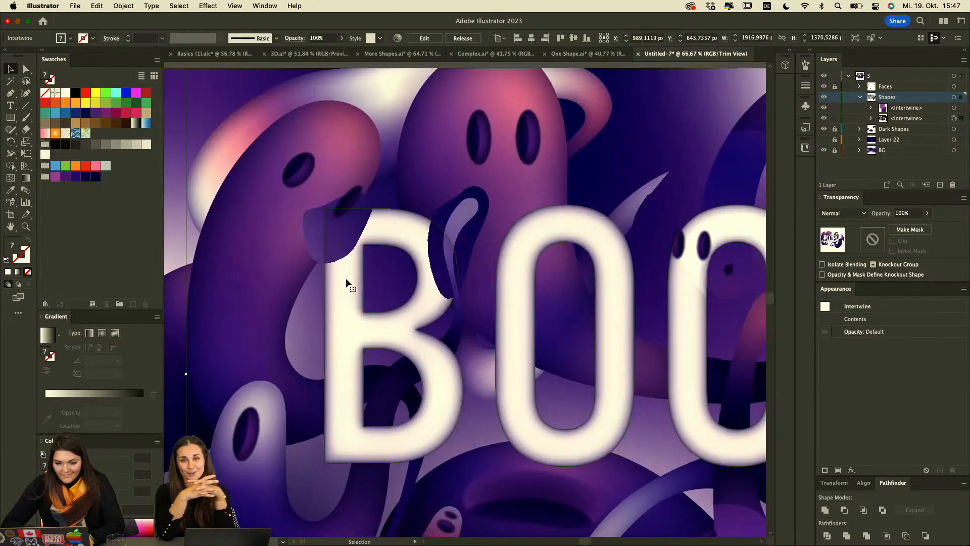
scroll(312, 226, "left", 2)
scroll(311, 225, "down", 1)
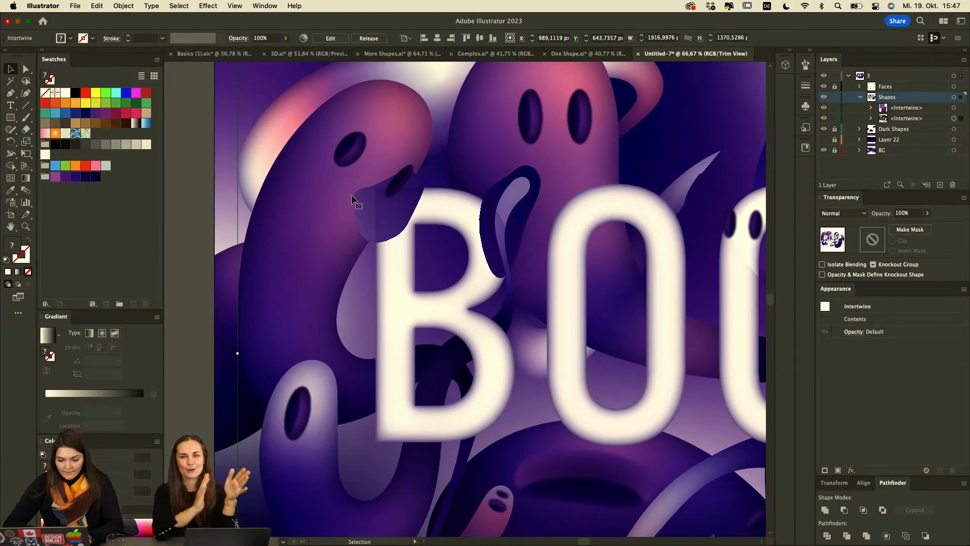
Expand the intertwined BOO! artwork with the Object and Fill options and deselect it.
left_click(127, 8)
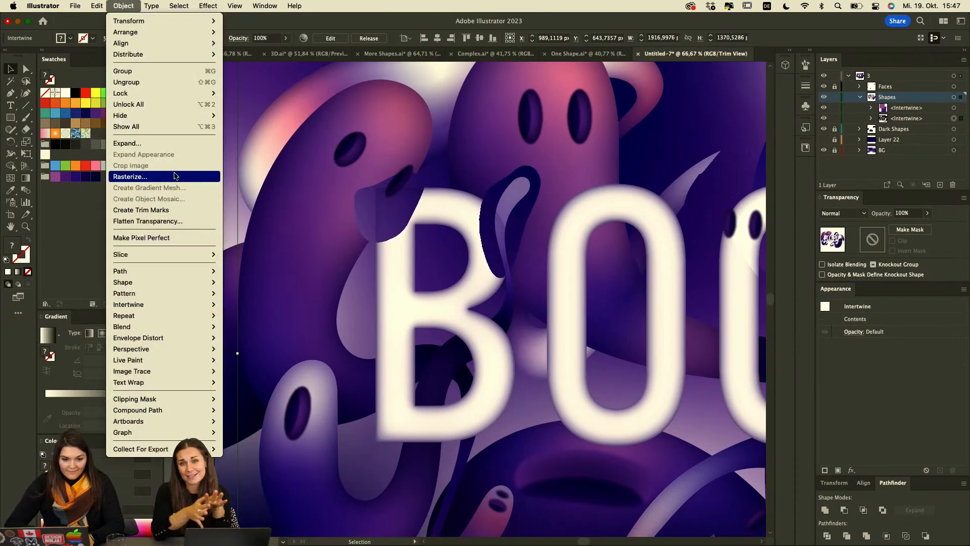
left_click(167, 146)
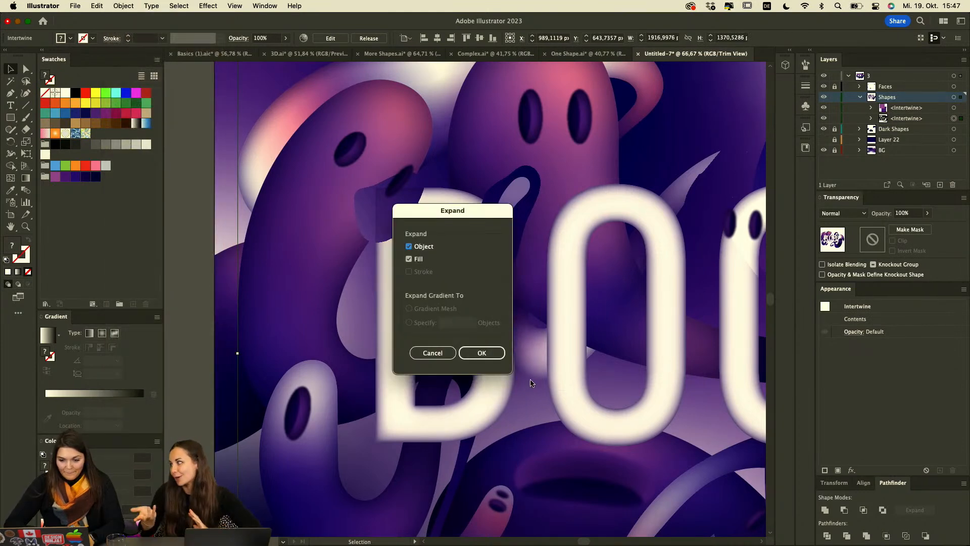
left_click(498, 359)
left_click(202, 274)
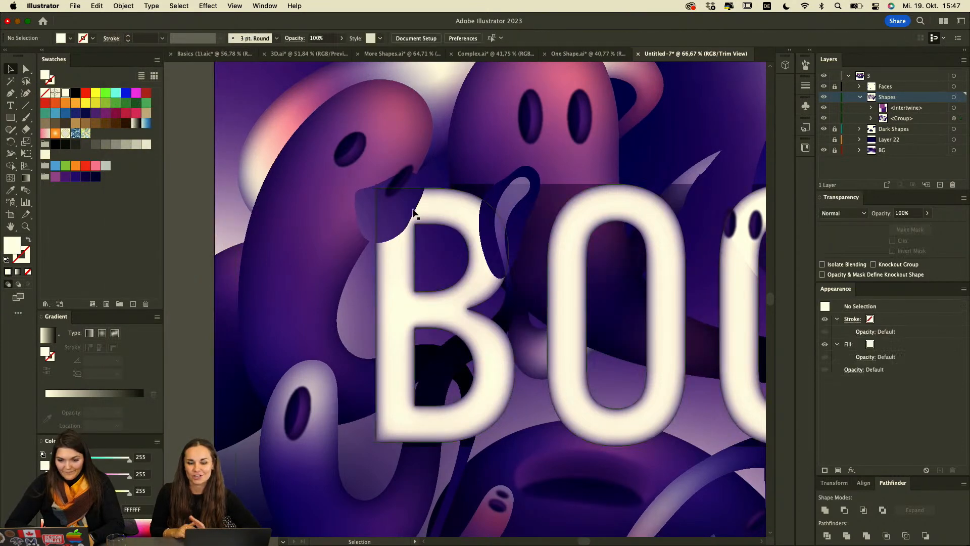
Try applying Expand Appearance to the expanded BOO! group, deselect it, and select the group again.
left_click(411, 216)
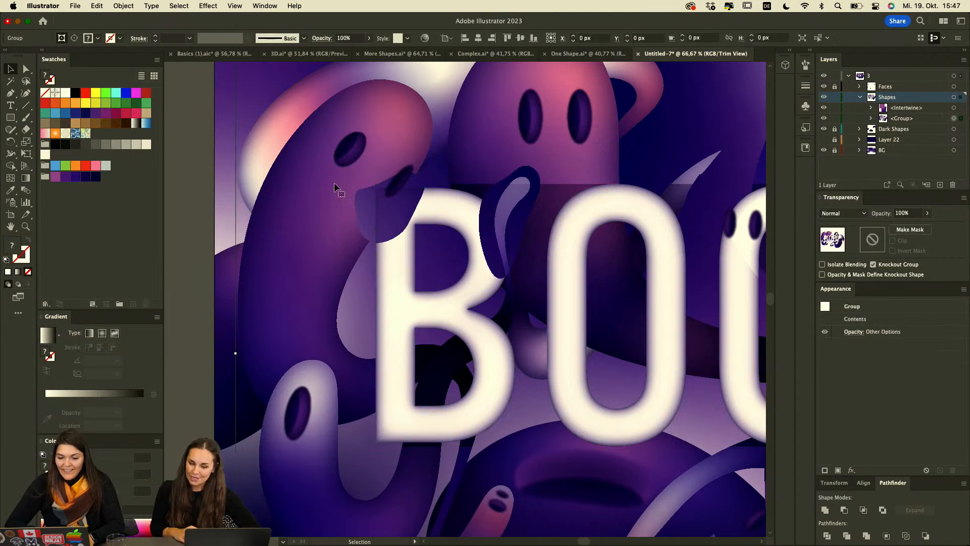
left_click(123, 6)
left_click(162, 155)
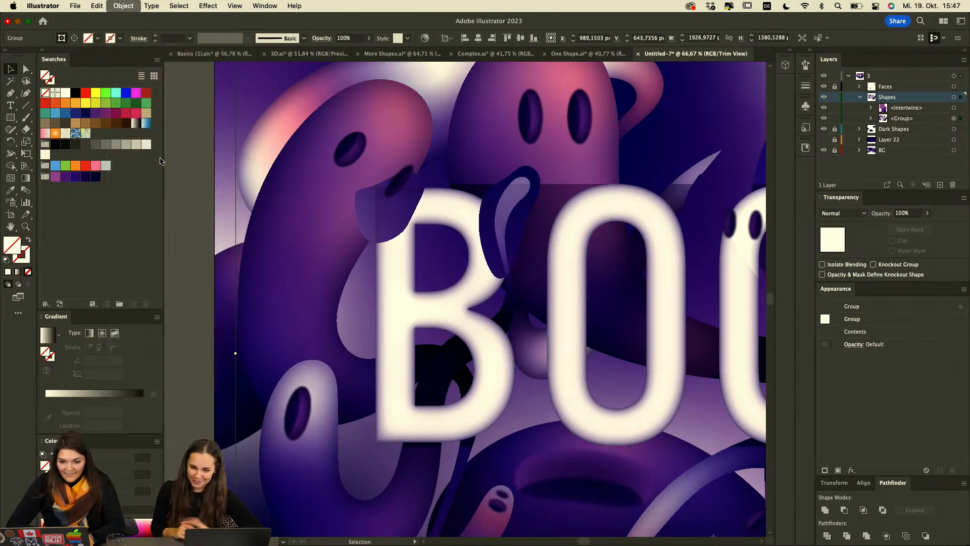
left_click(205, 263)
left_click(377, 218)
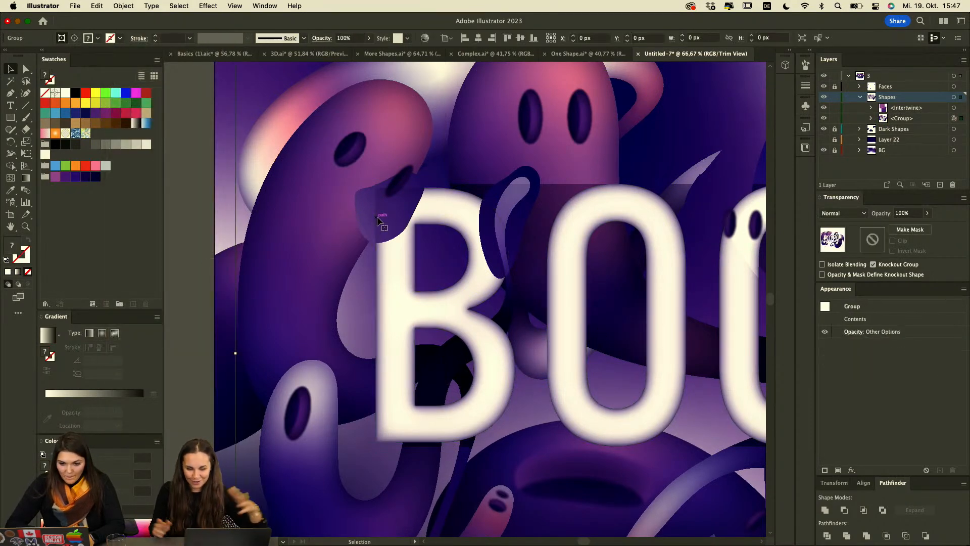
Undo the expansion of the BOO! group and deselect the artwork.
scroll(376, 218, "down", 4)
scroll(376, 217, "right", 2)
left_click(383, 95)
key("super+z")
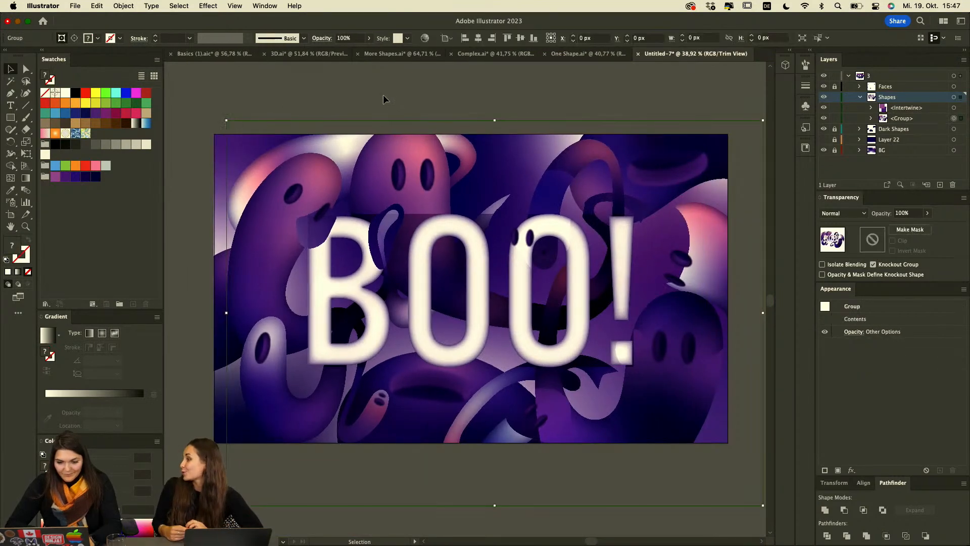
key("super+z")
left_click(382, 95)
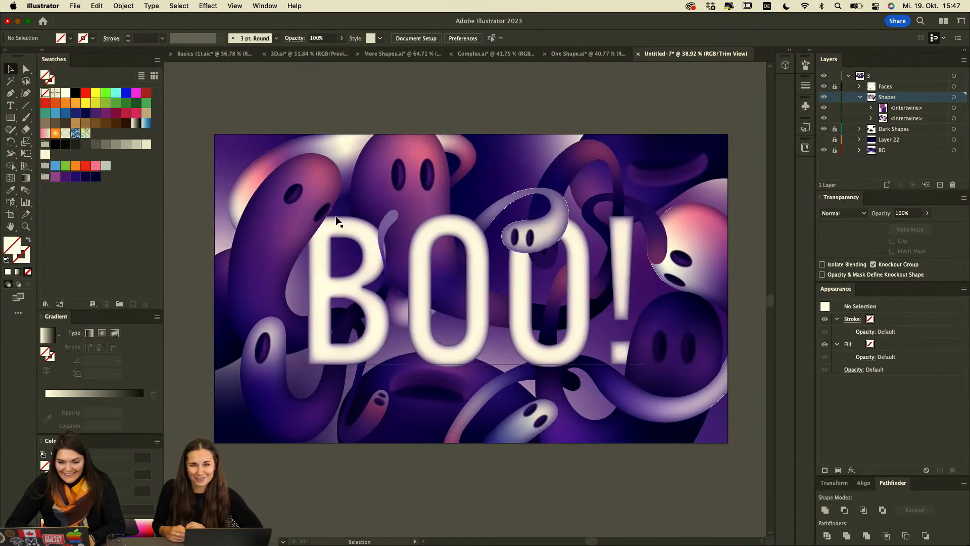
Target the lower intertwined object in the Shapes layer, expand its Object and Fill, and deselect the artwork.
left_click(311, 211)
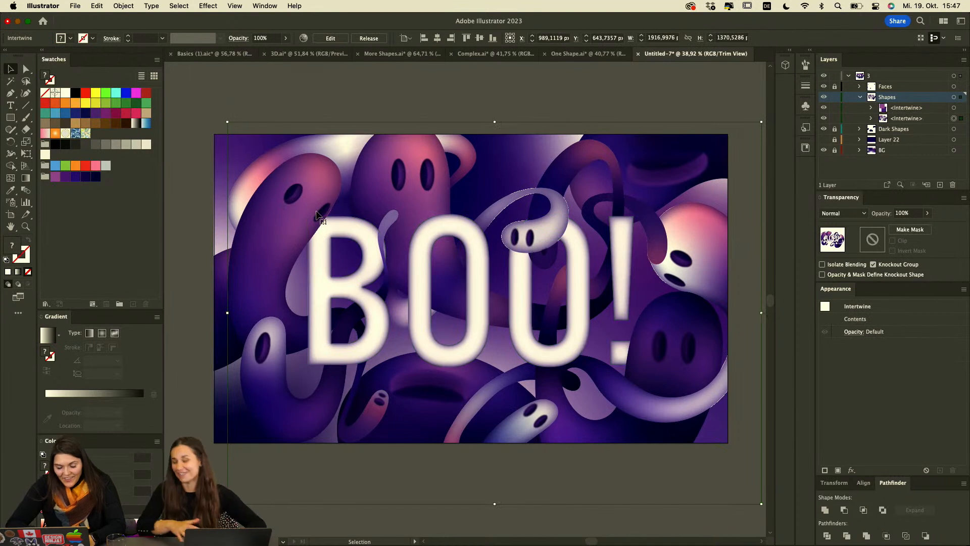
left_click(126, 7)
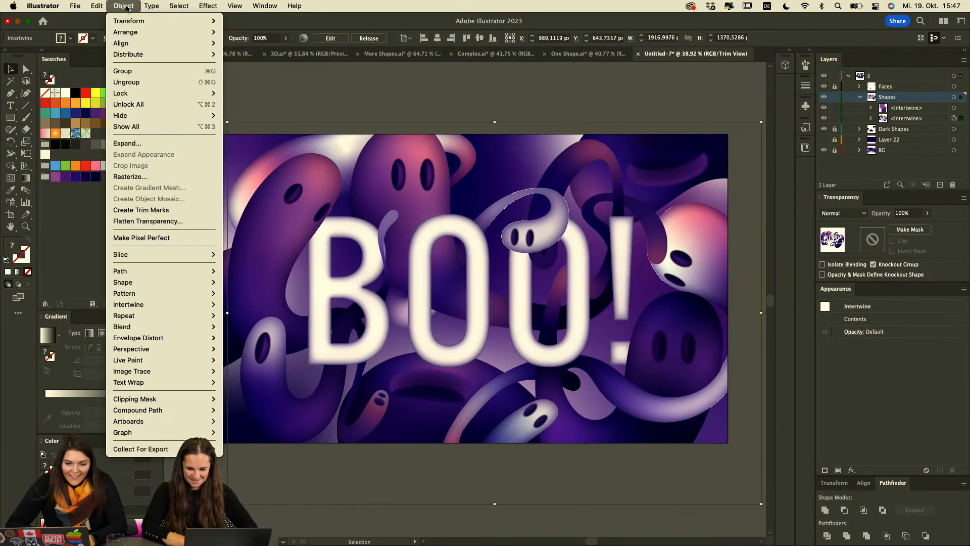
left_click(288, 85)
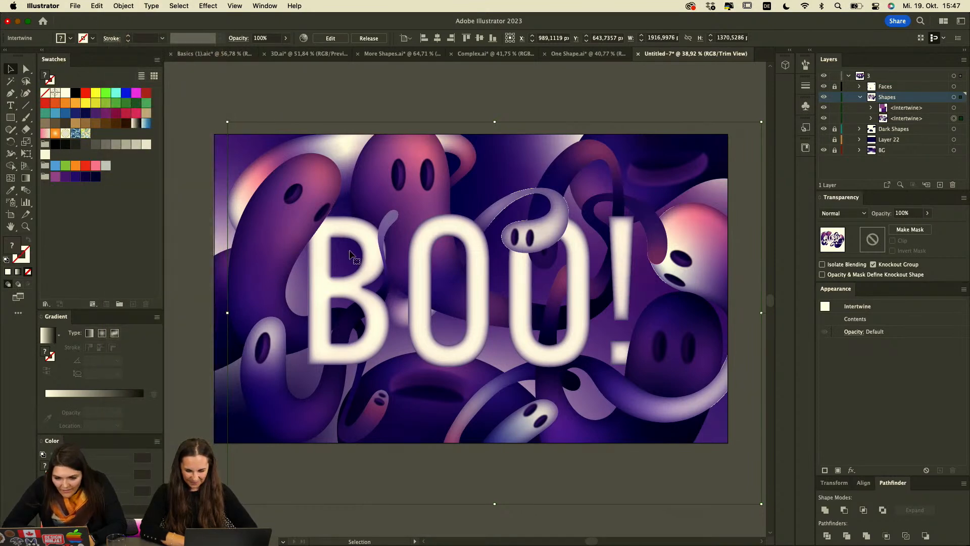
left_click(919, 120)
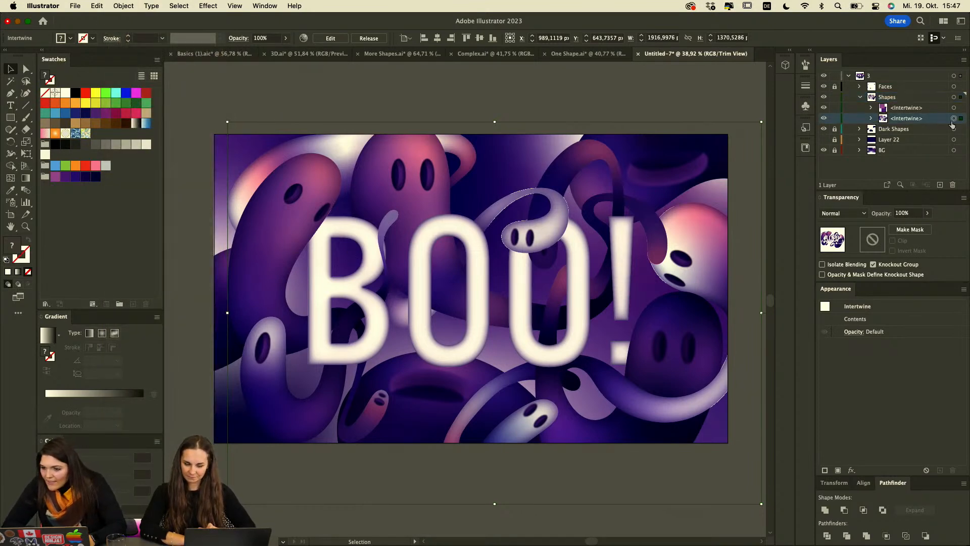
left_click(129, 8)
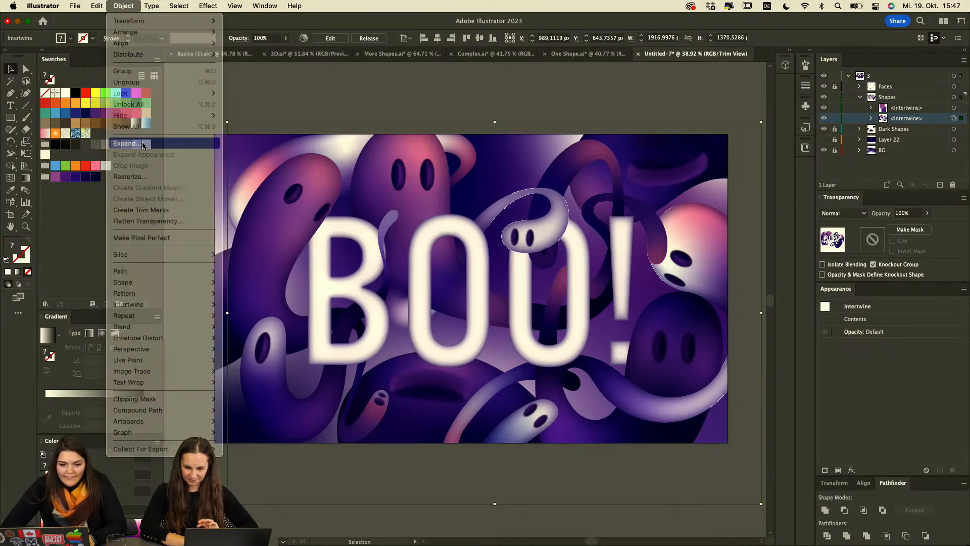
left_click(143, 146)
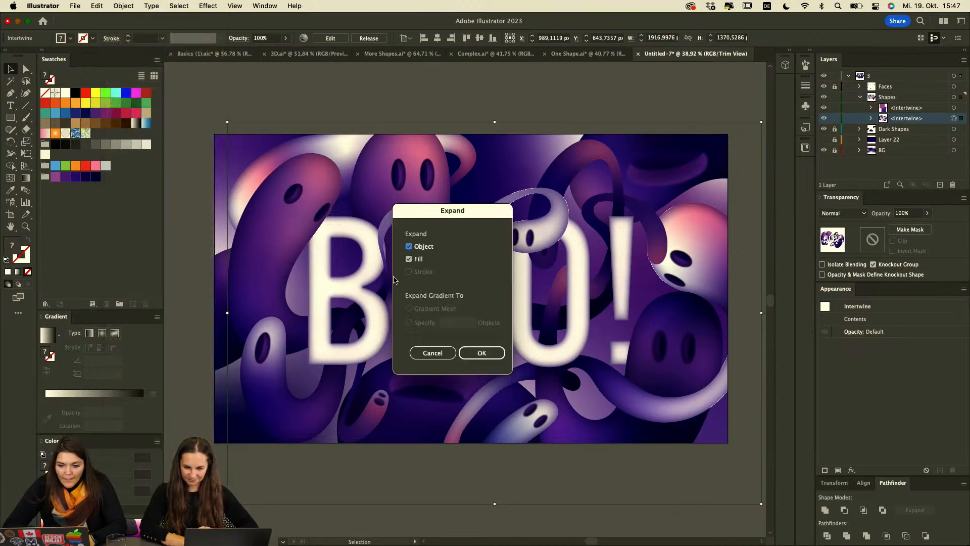
left_click(494, 354)
left_click(468, 104)
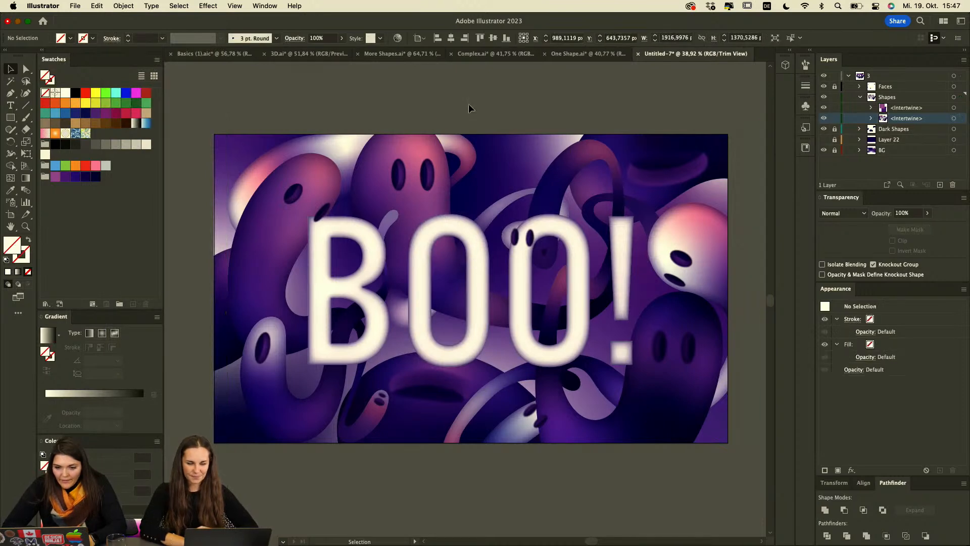
Enter and leave isolation mode on the intertwined artwork, expand its Object and Fill again, and deselect it.
double_click(334, 203)
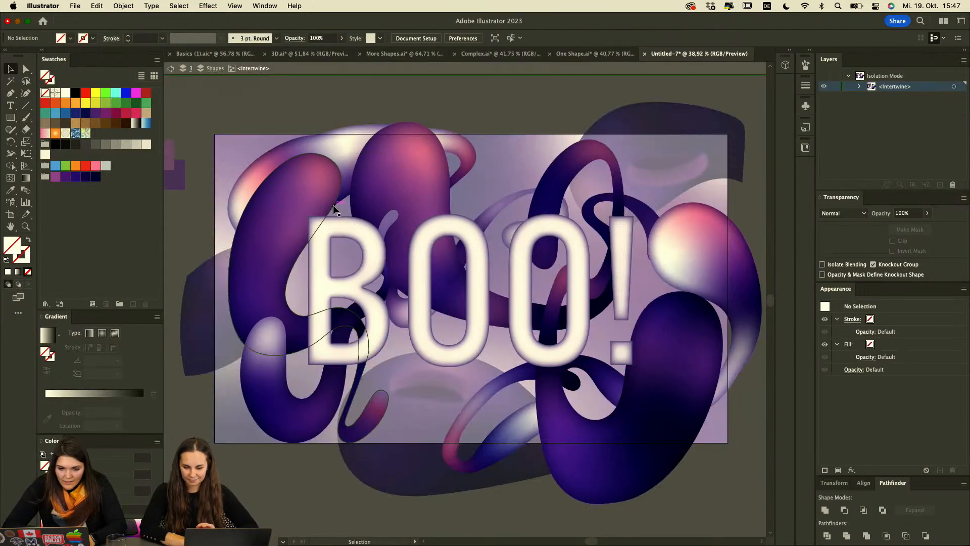
double_click(405, 96)
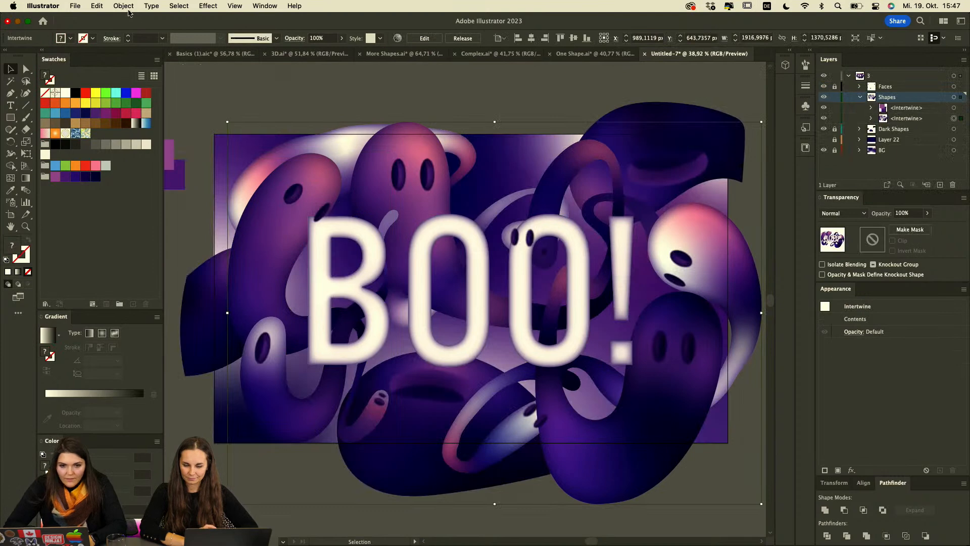
left_click(125, 6)
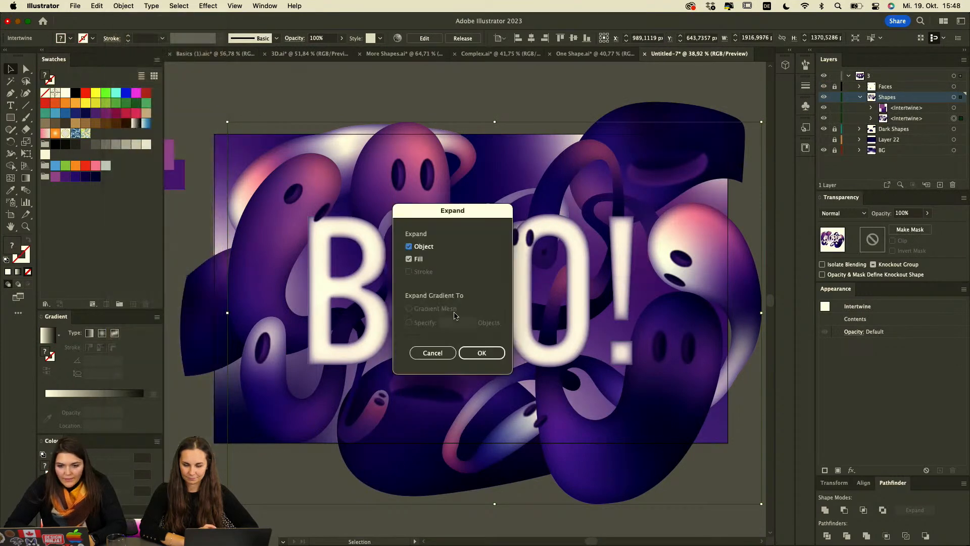
left_click(482, 353)
left_click(473, 92)
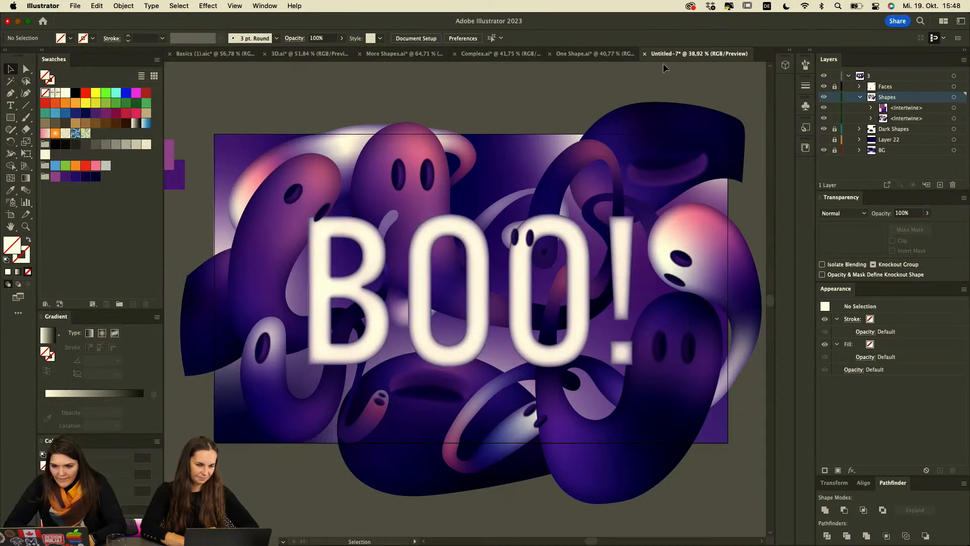
Close the untitled document and create a fresh copy from the edit history of Complex.ai, closing the history.
left_click(645, 58)
left_click(490, 304)
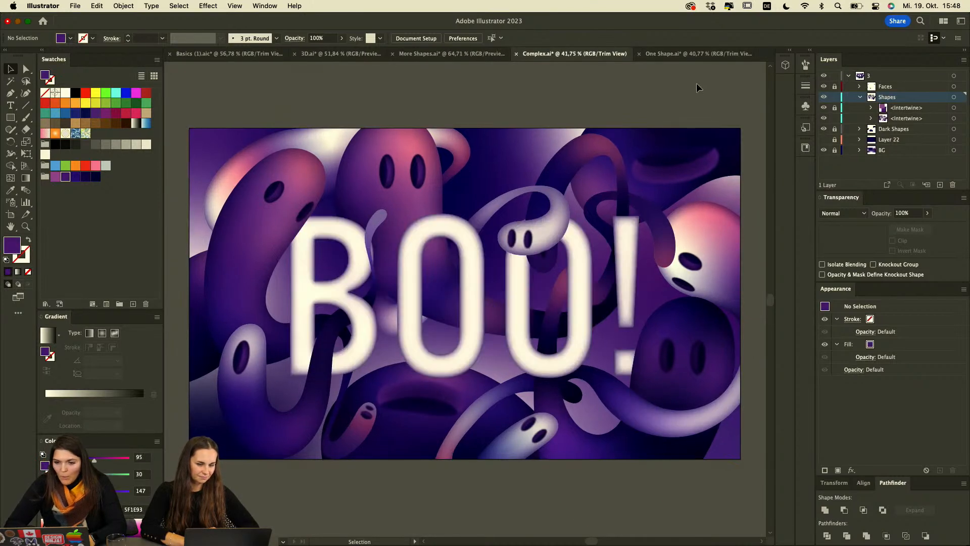
left_click(259, 6)
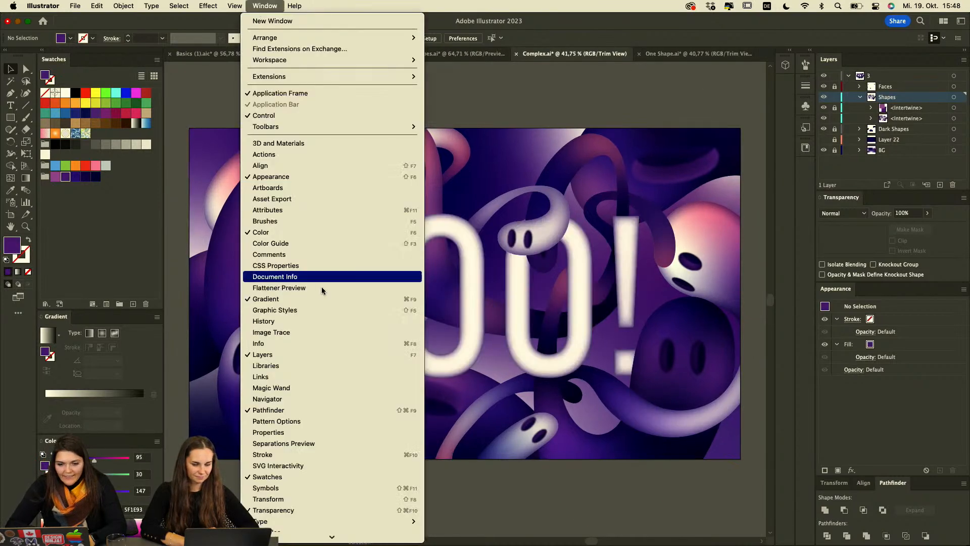
left_click(362, 322)
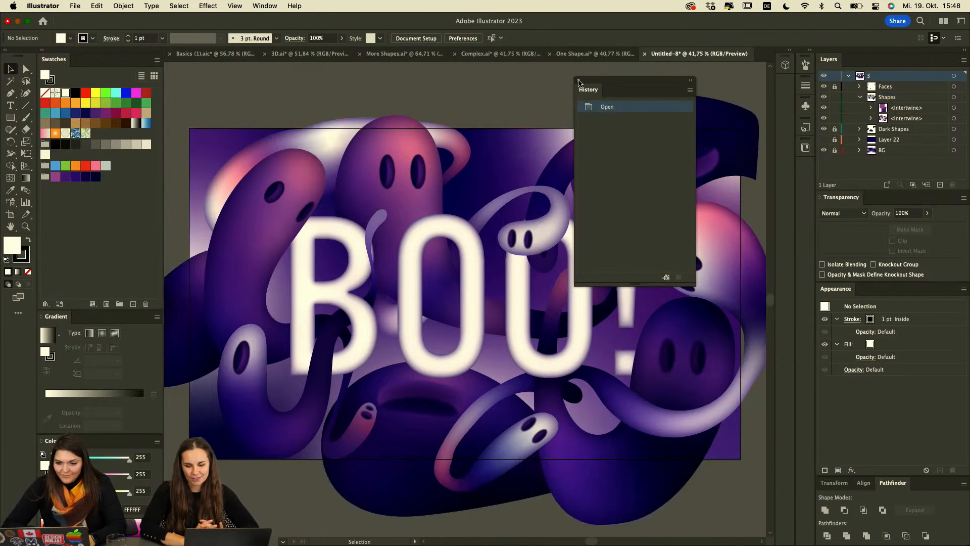
left_click(578, 80)
Isolate the intertwined artwork in the new document and select its live BOO! text.
scroll(495, 95, "down", 1)
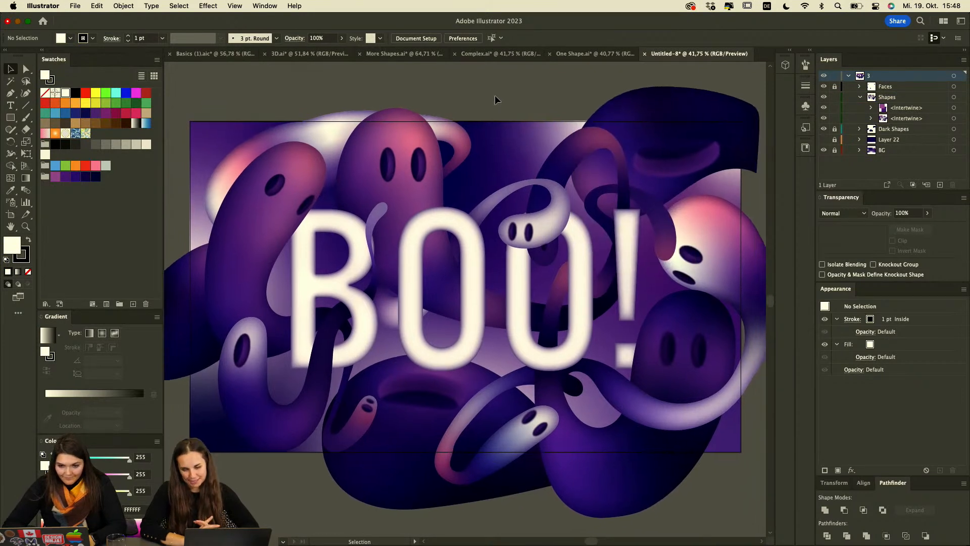
left_click(293, 194)
left_click(306, 188)
double_click(306, 187)
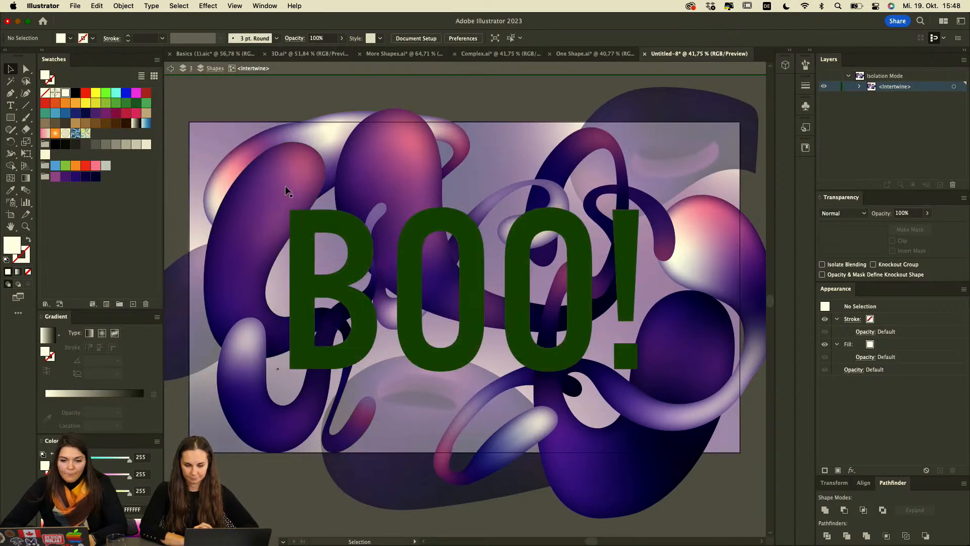
left_click(291, 175)
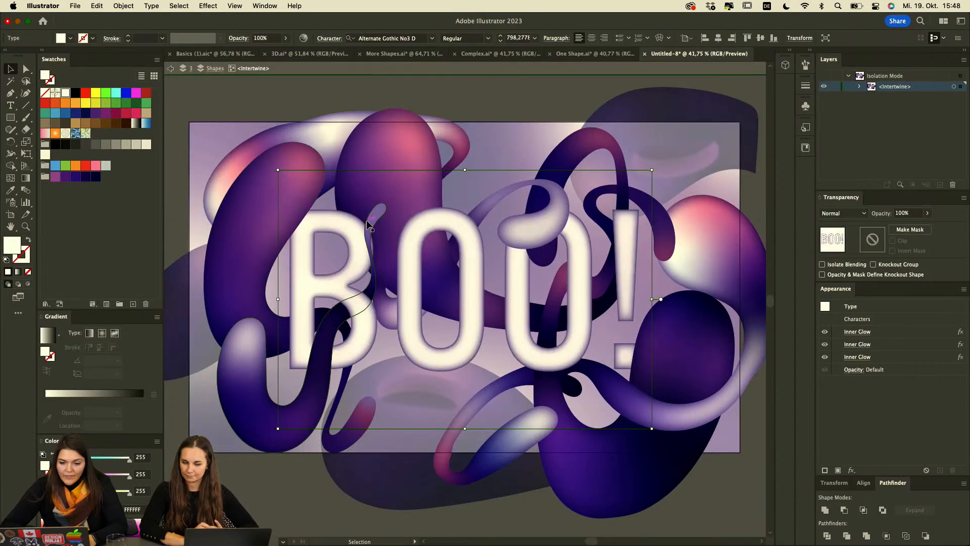
Replace the letter B in the text with W and exit isolation mode.
double_click(354, 248)
left_click_drag(362, 256, 300, 255)
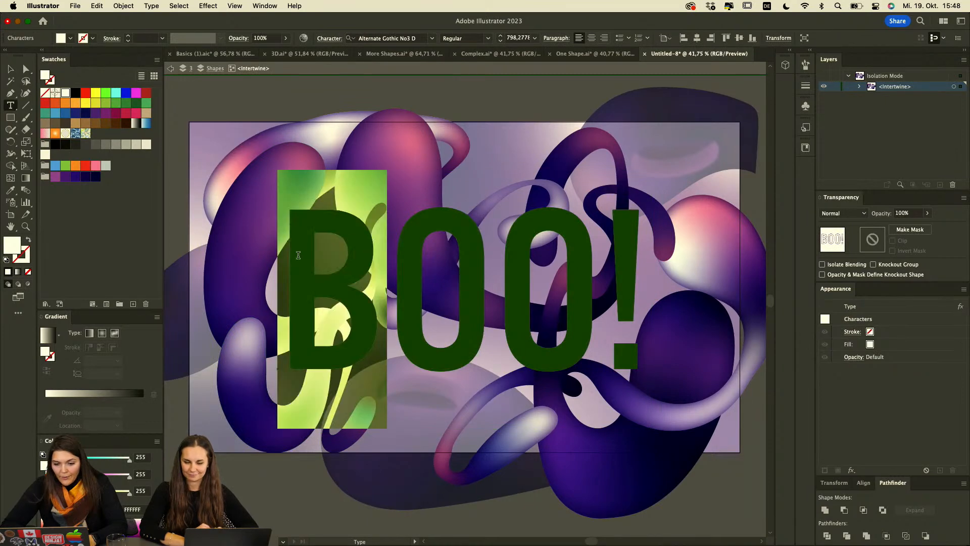
type("W")
key("Escape")
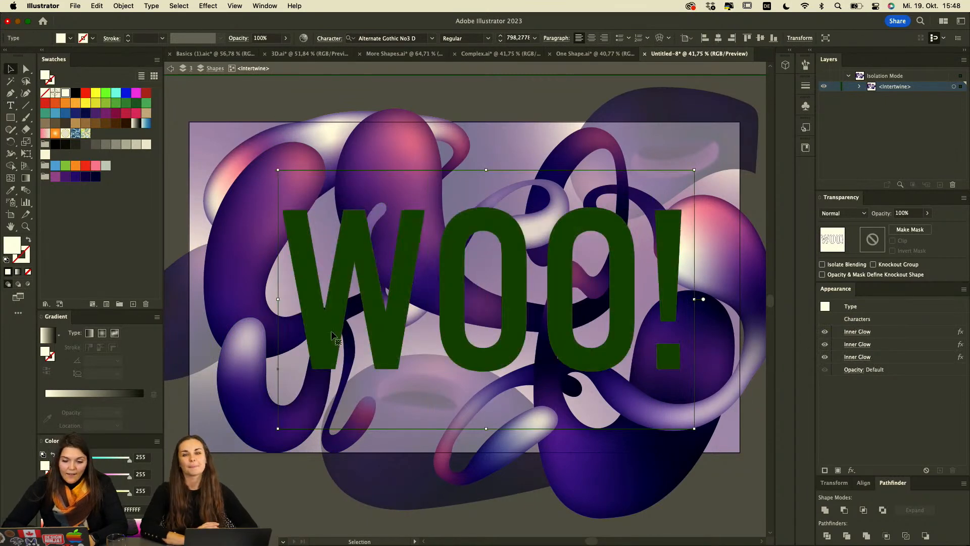
left_click(489, 111)
double_click(489, 108)
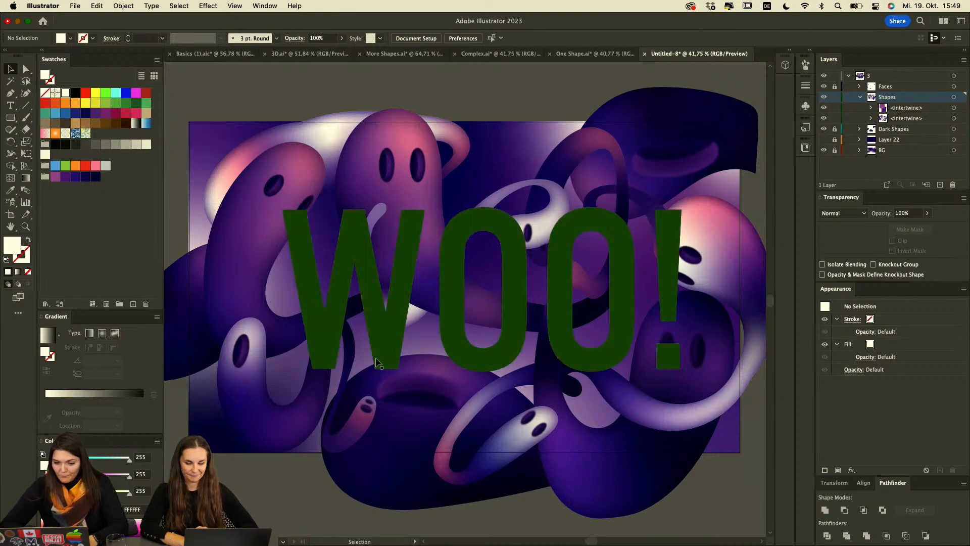
Select the intertwined WOO! artwork and apply Expand Appearance to it.
left_click(402, 126)
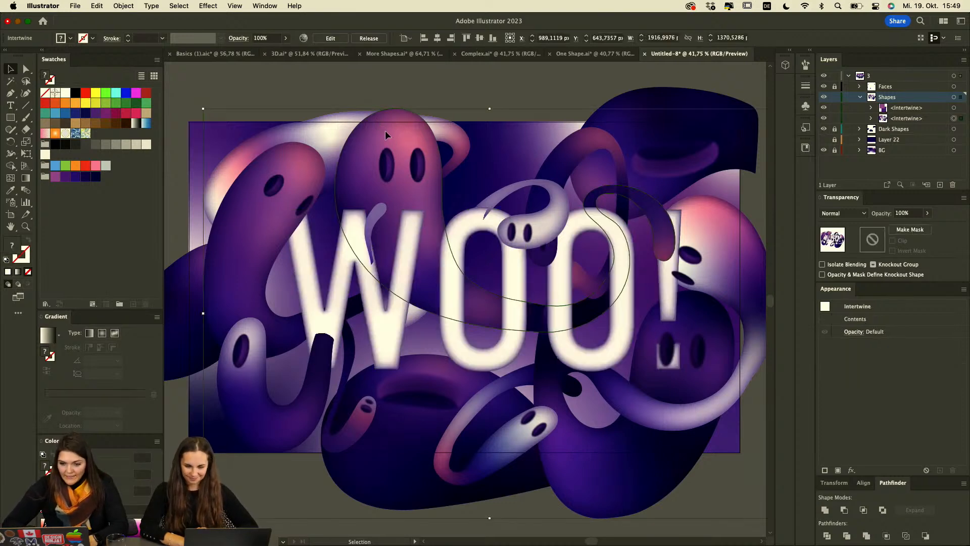
left_click(123, 6)
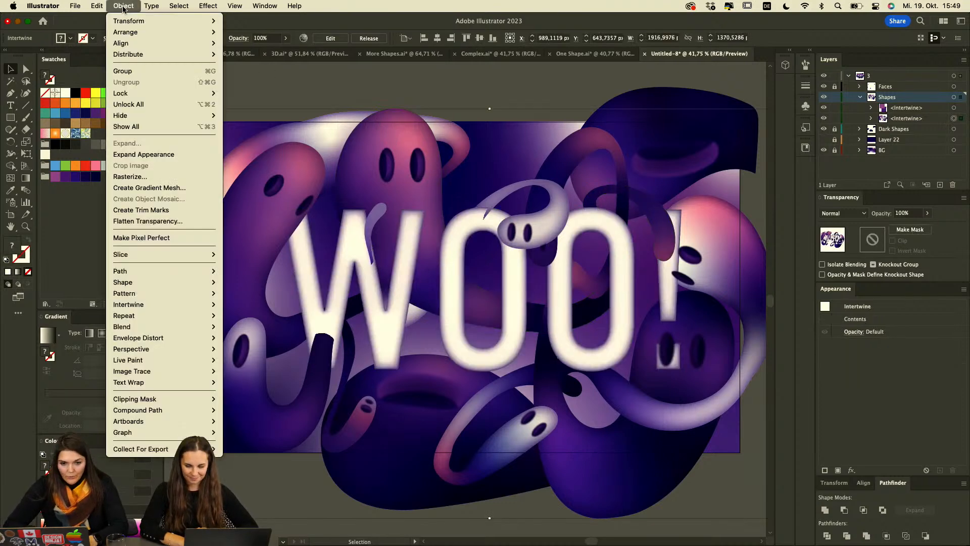
left_click(167, 154)
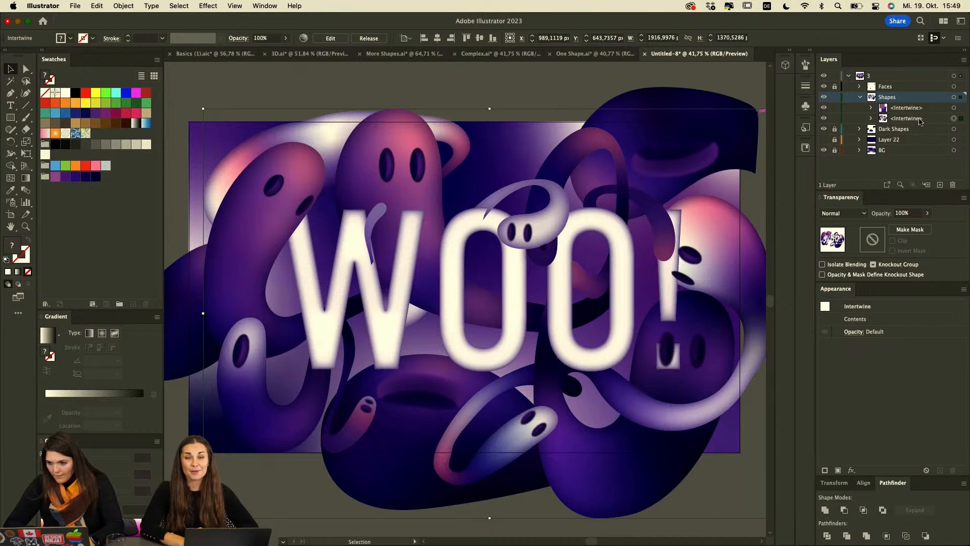
Reselect the intertwined WOO! artwork, apply Expand Appearance once more and deselect it.
left_click(712, 94)
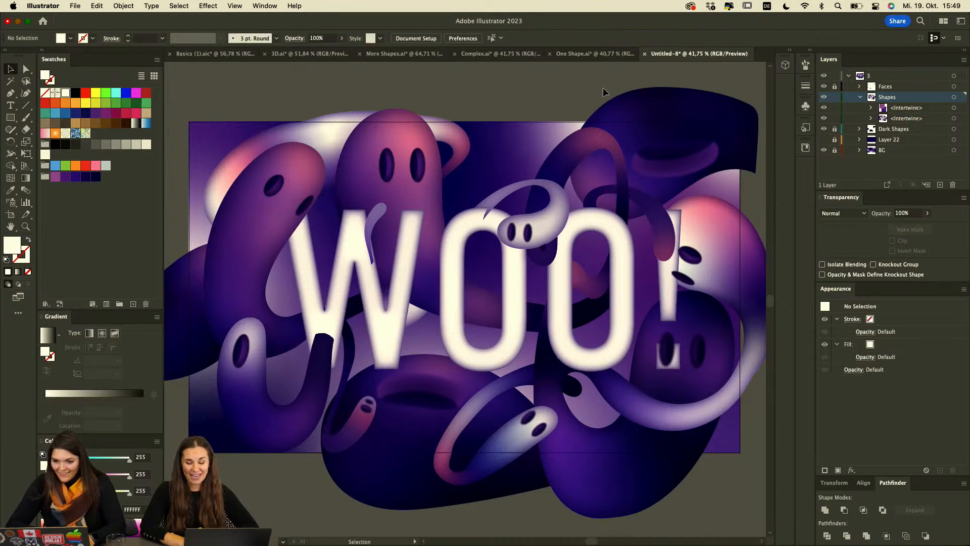
left_click(334, 250)
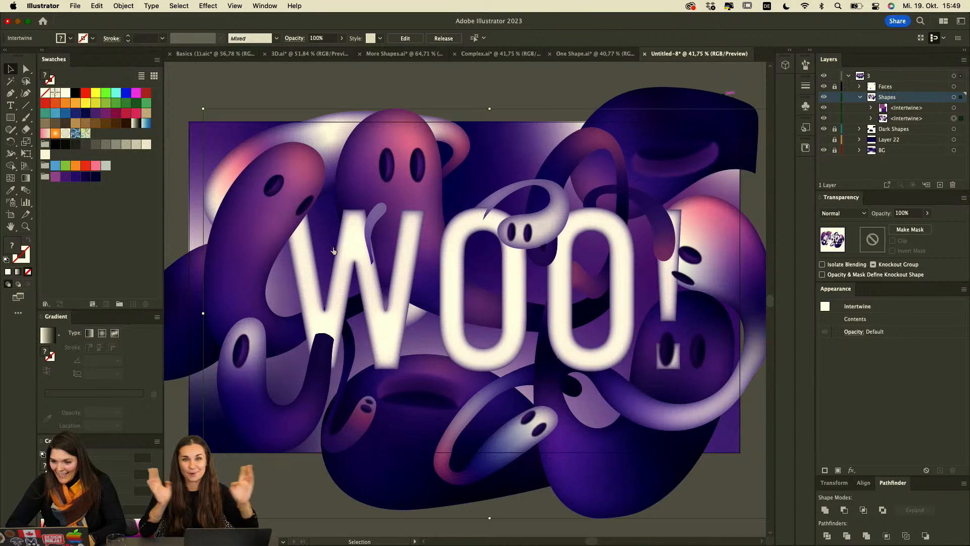
left_click(123, 6)
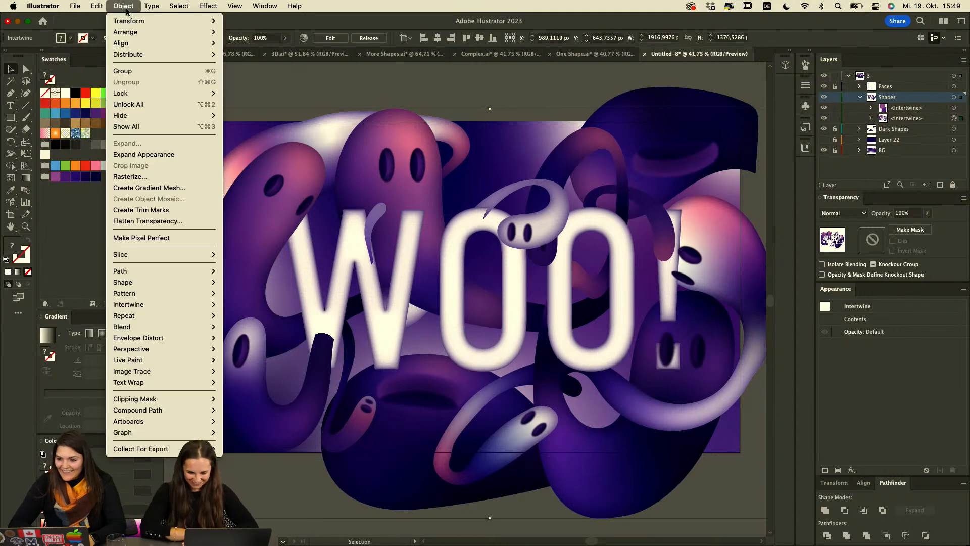
left_click(158, 155)
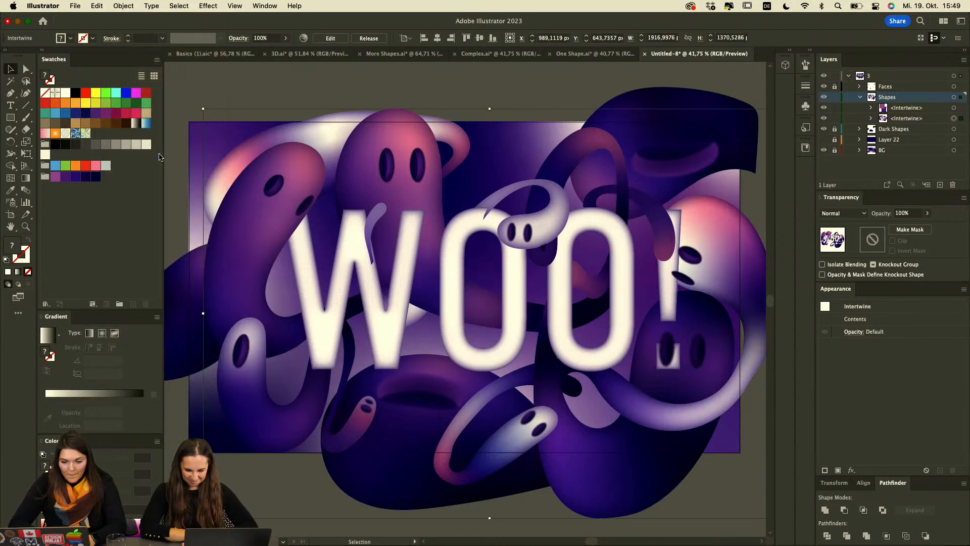
left_click(416, 89)
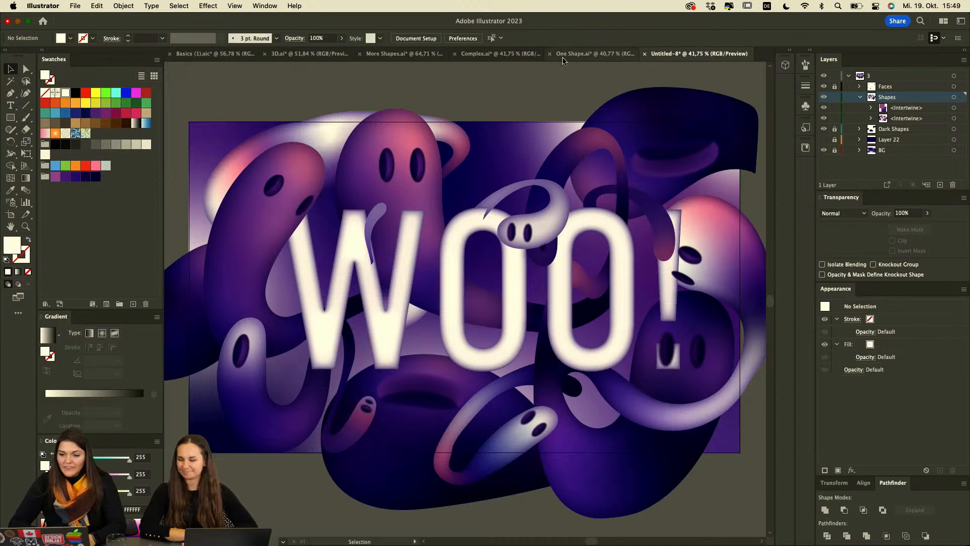
Switch to Complex.ai, select the intertwined BOO! artwork and apply Expand Appearance to it.
left_click(495, 59)
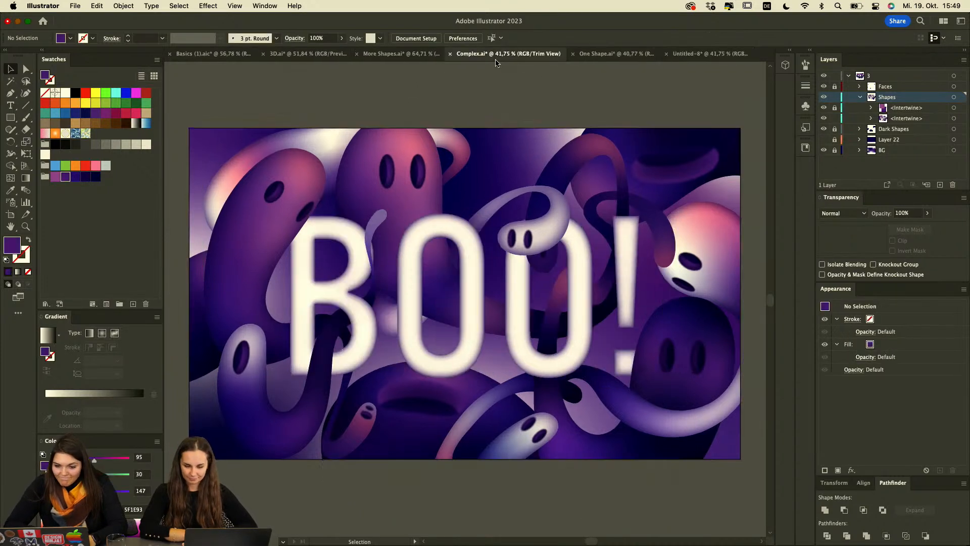
left_click(404, 177)
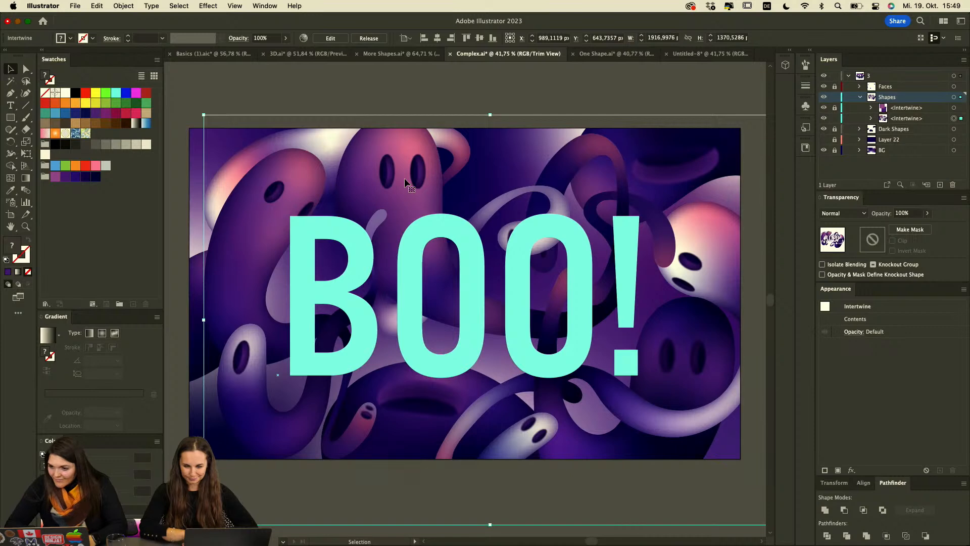
left_click(123, 5)
left_click(157, 154)
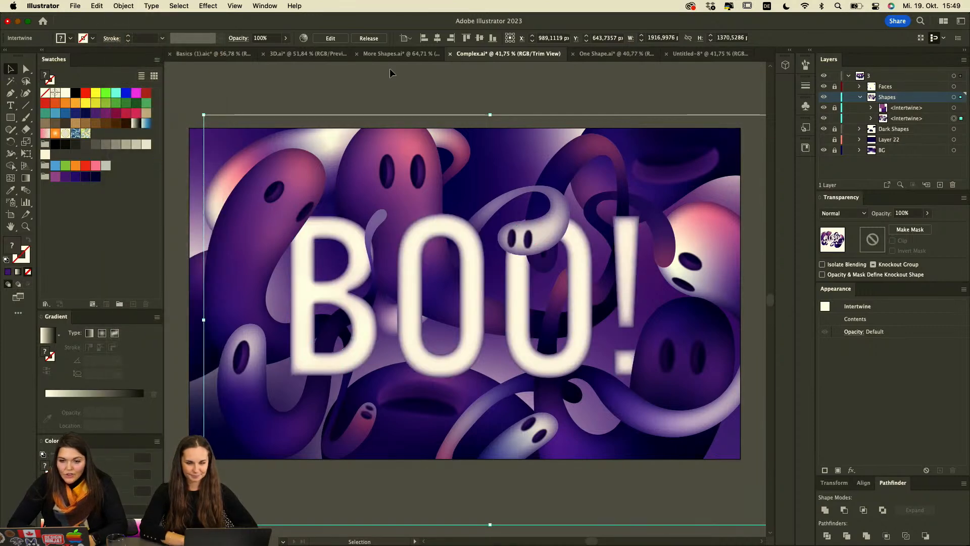
Switch to More Shapes.ai, lock the Light & Shadow layer and select the intertwined shapes.
left_click(397, 53)
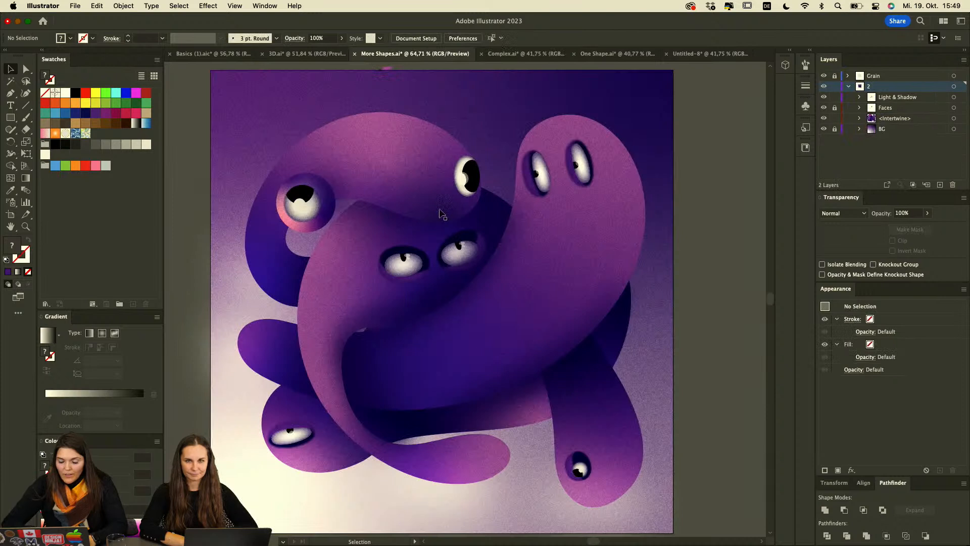
left_click(543, 211)
left_click(835, 97)
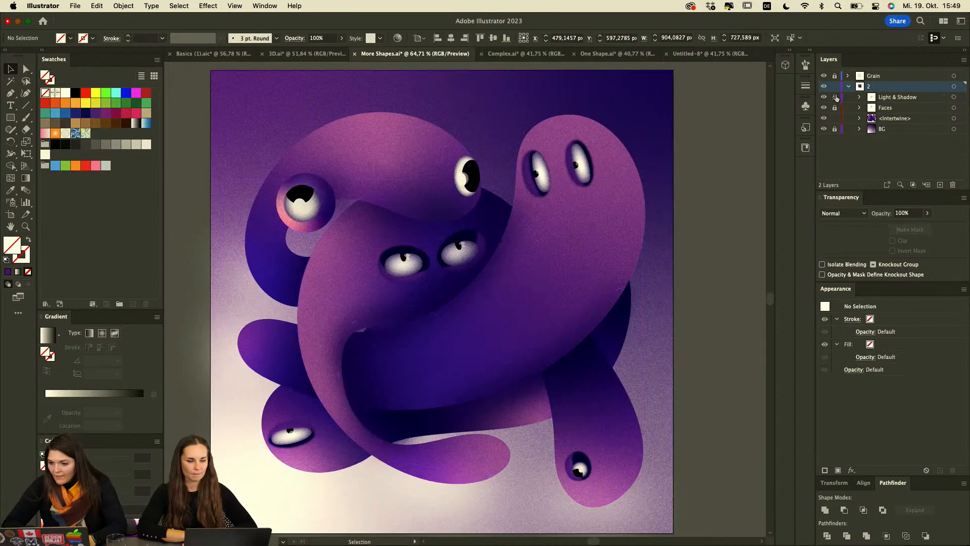
left_click(648, 199)
Try Expand Appearance on the intertwined purple shapes and undo the expansion.
left_click(132, 6)
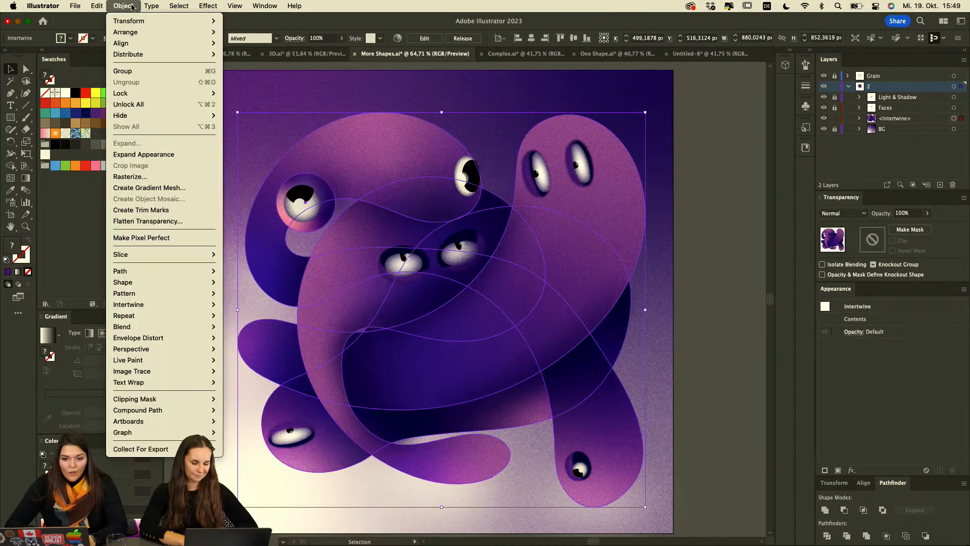
left_click(168, 155)
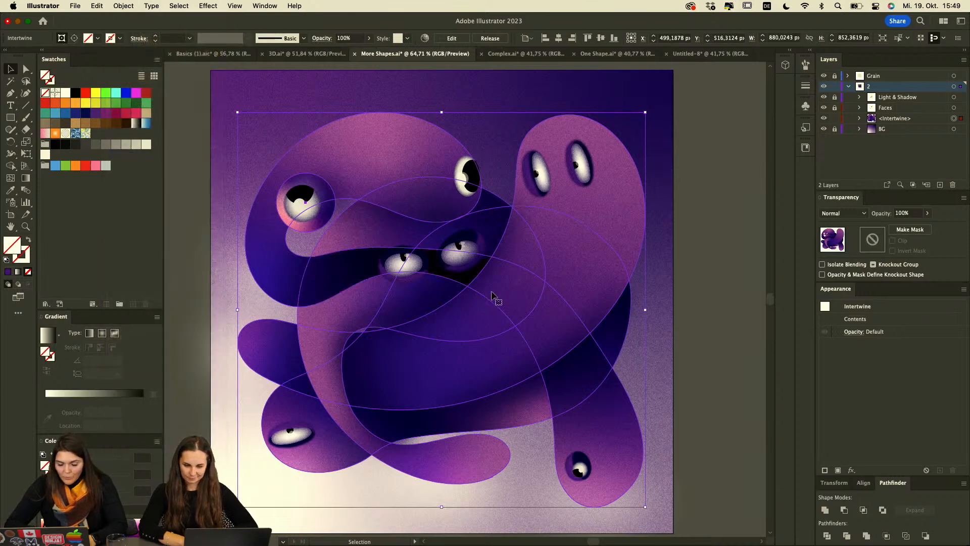
left_click(700, 225)
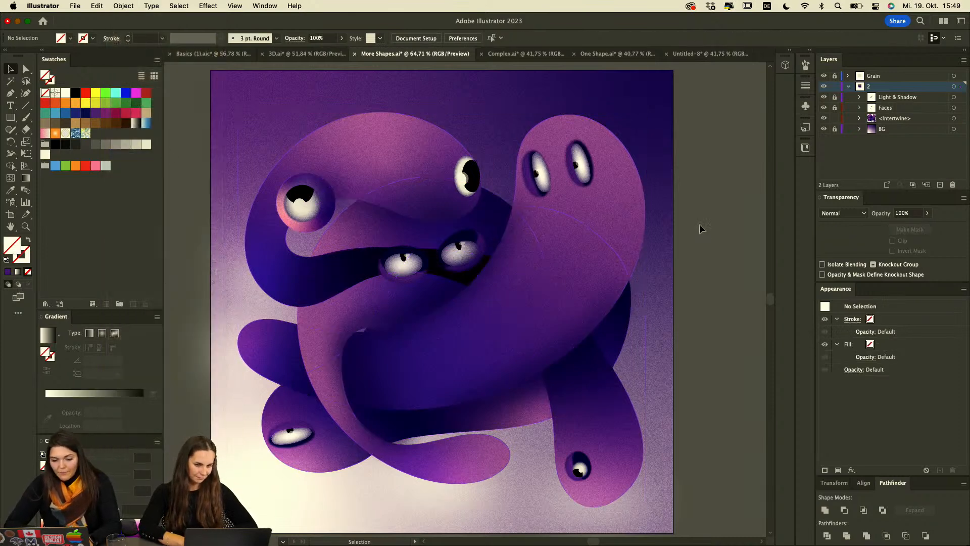
key("super+a")
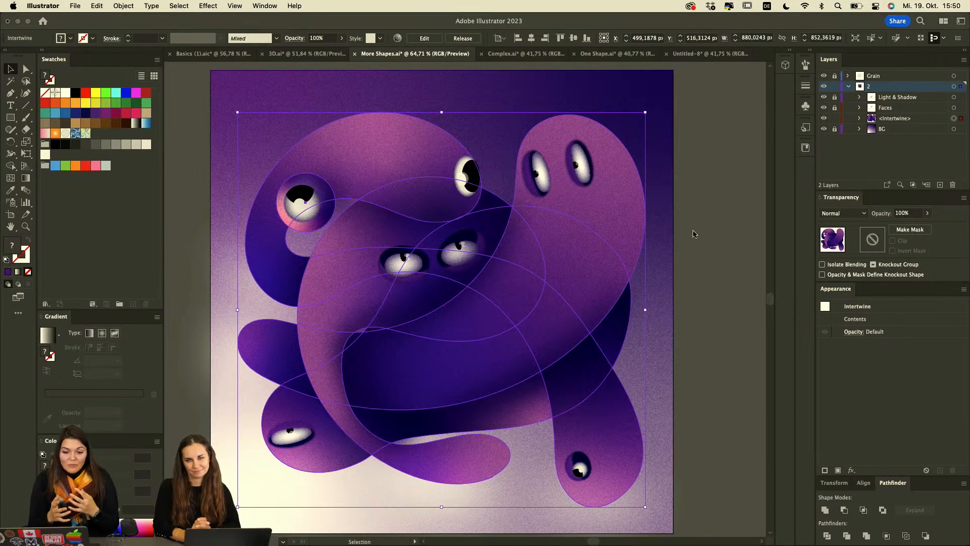
Switch to Chrome and examine the Let's Expand! section of the Behance article on Intertwine.
key("super+Tab")
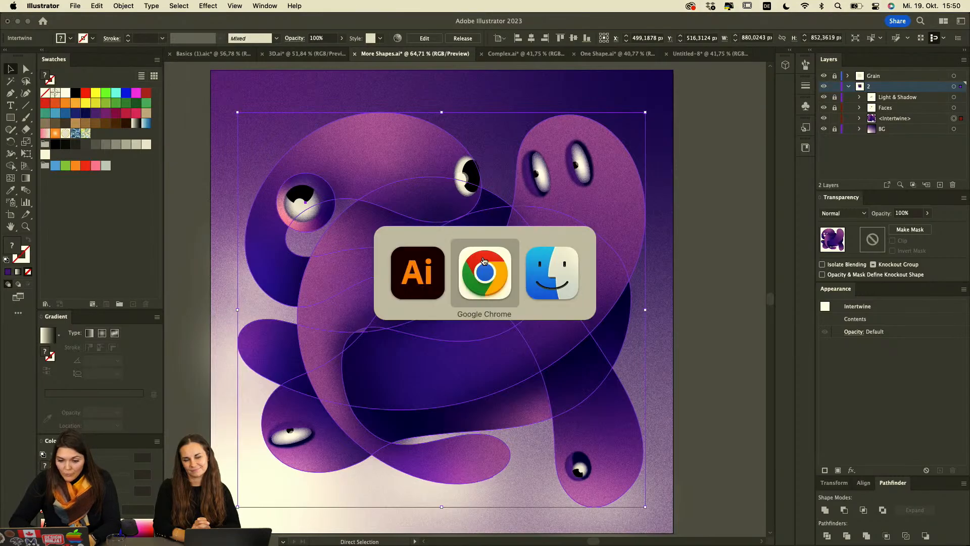
scroll(390, 349, "down", 5)
scroll(390, 348, "down", 20)
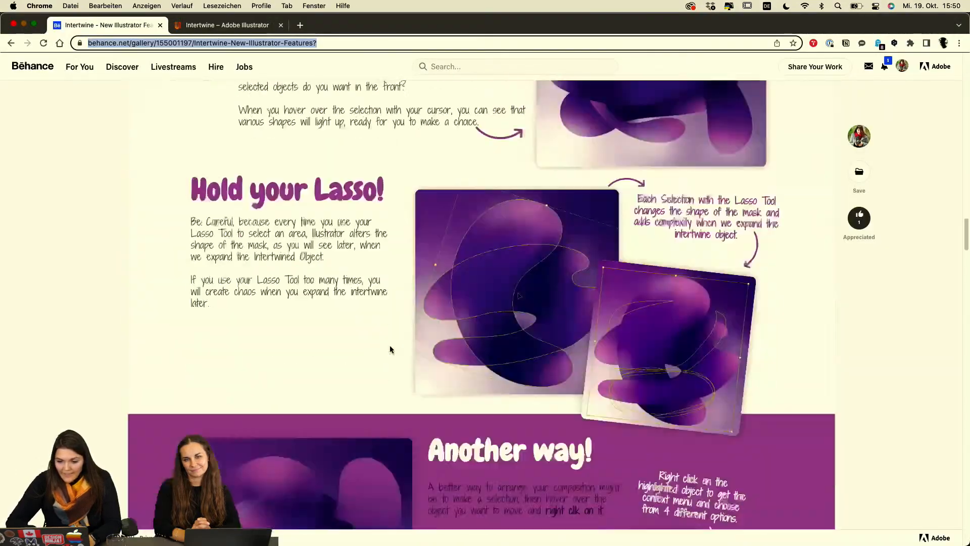
scroll(390, 349, "down", 20)
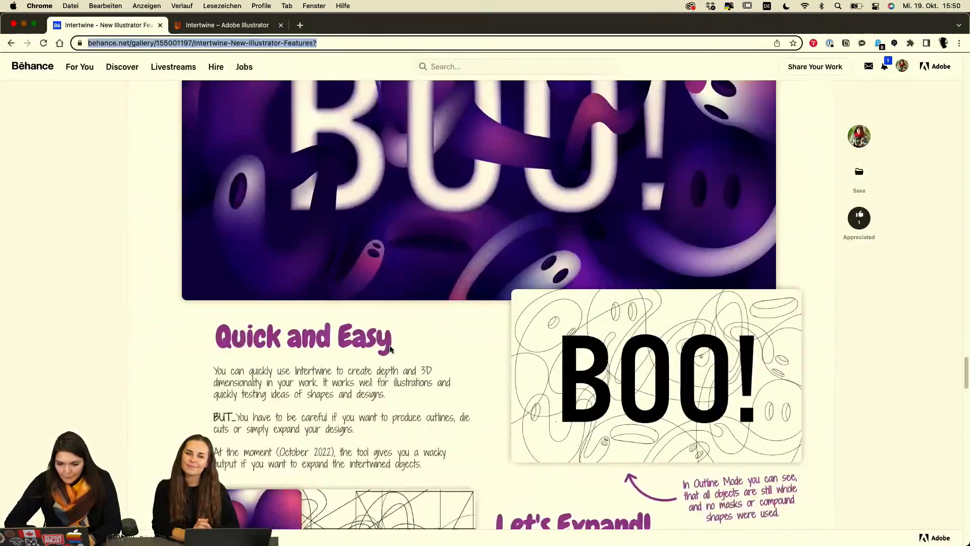
scroll(384, 264, "up", 3)
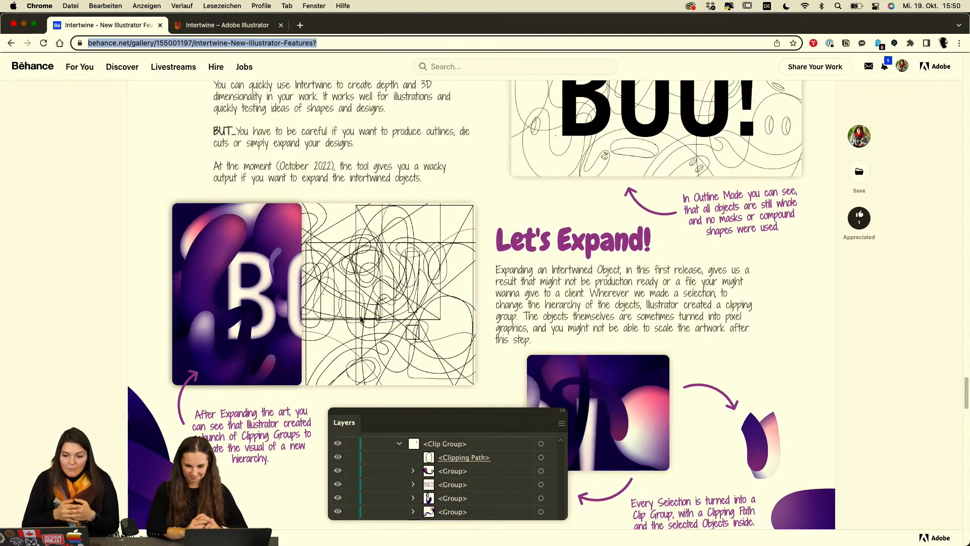
scroll(361, 320, "down", 3)
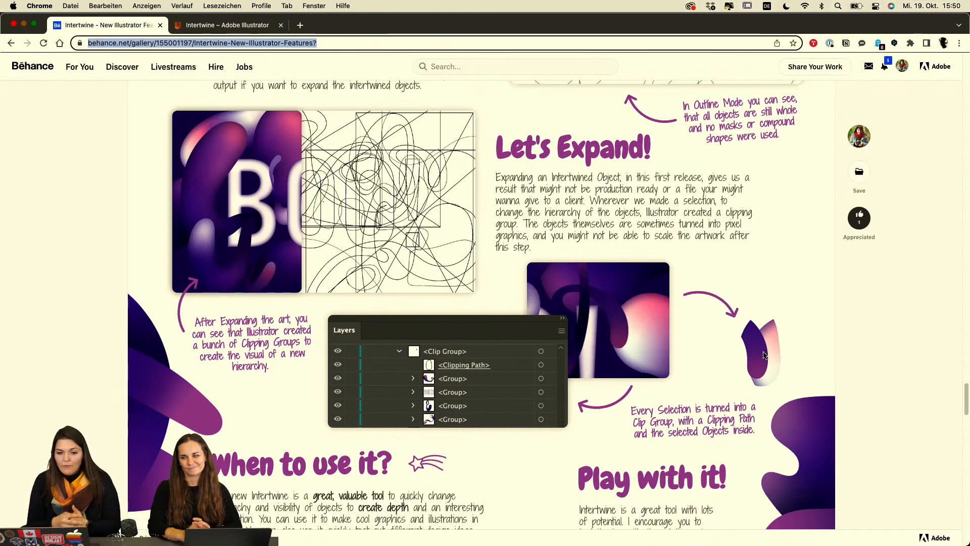
Switch back to Illustrator, deselect the purple shapes and view the Untitled-8 document with the WOO! artwork.
key("super+Tab")
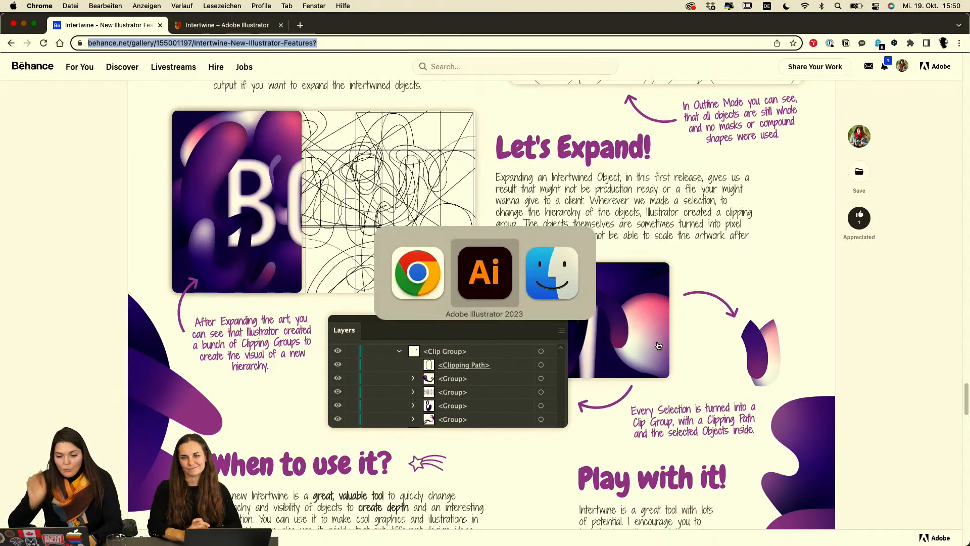
left_click(494, 291)
left_click(691, 183)
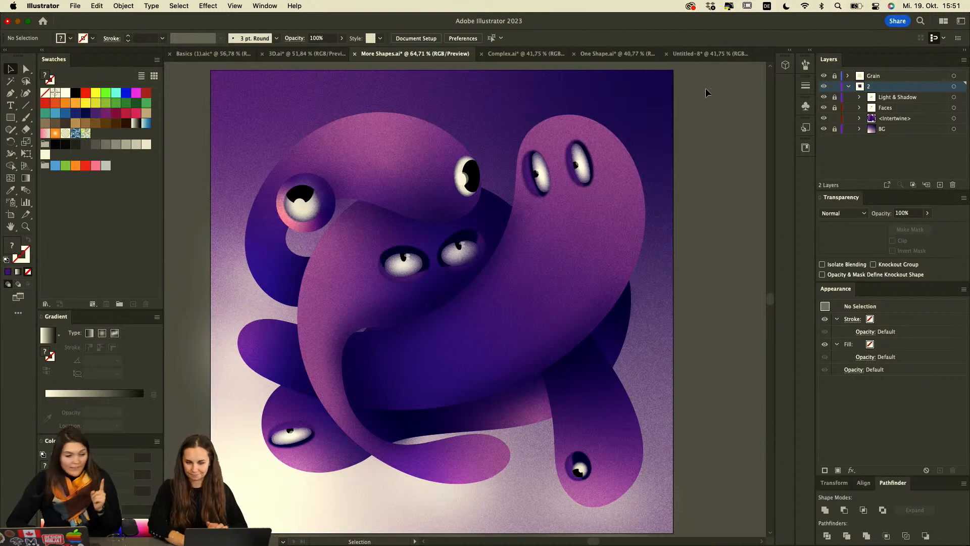
left_click(707, 54)
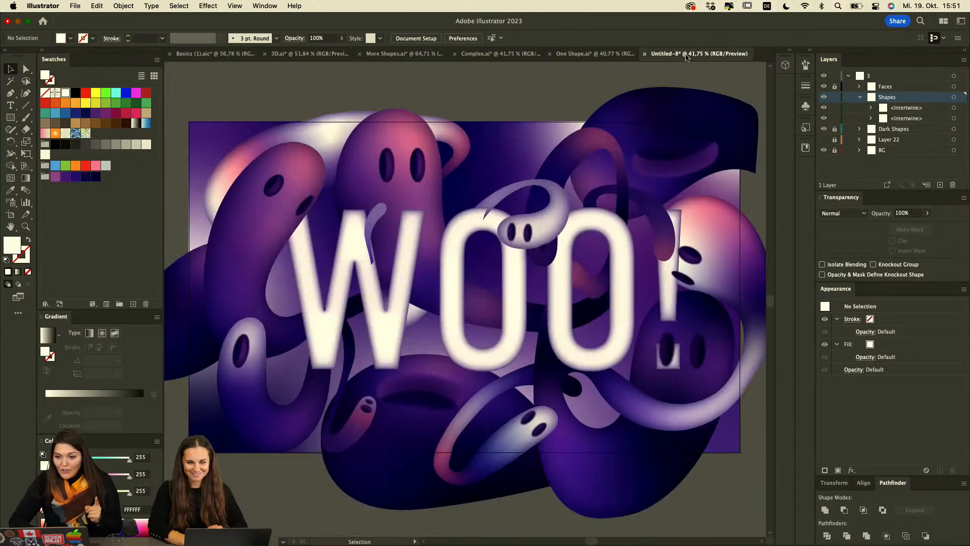
Switch to One Shape.ai, duplicate the Blend of the oh lettering in Layer 18 and select the top copy.
left_click(596, 53)
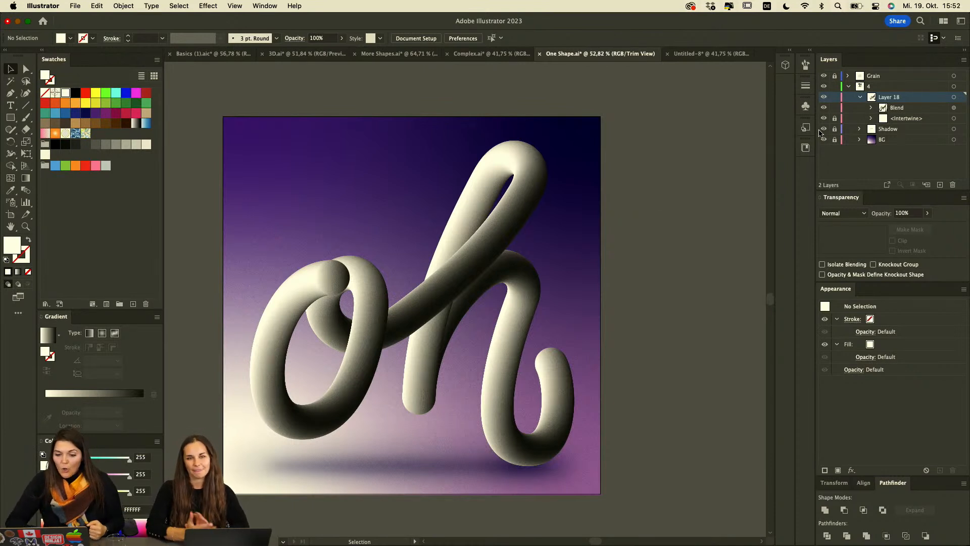
left_click(902, 108)
left_click(953, 107)
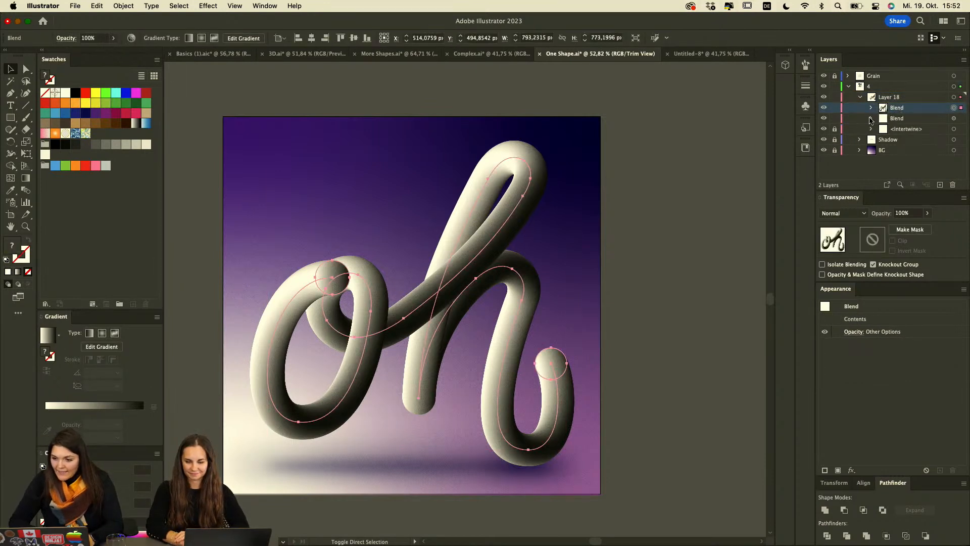
Swap the stacking order of the two ellipses inside the top Blend and deselect it.
left_click(871, 108)
left_click_drag(923, 142, 916, 127)
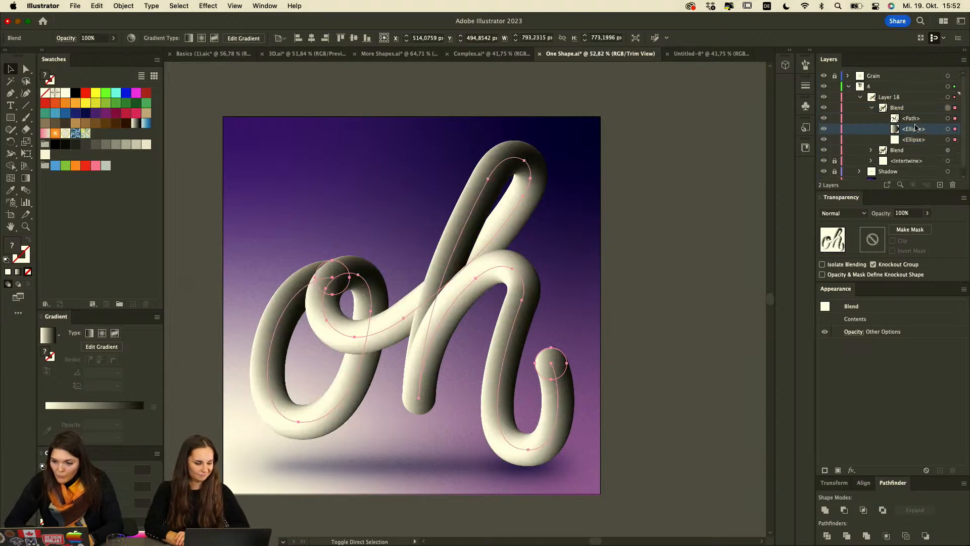
left_click(671, 257)
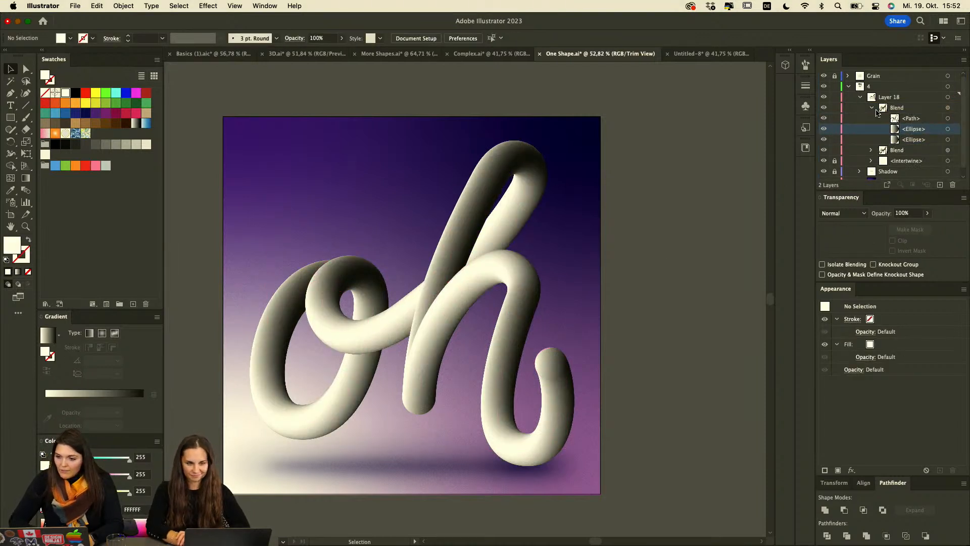
Collapse the top Blend and toggle its visibility off and on to compare it with the Blend beneath.
left_click(871, 108)
left_click(825, 113)
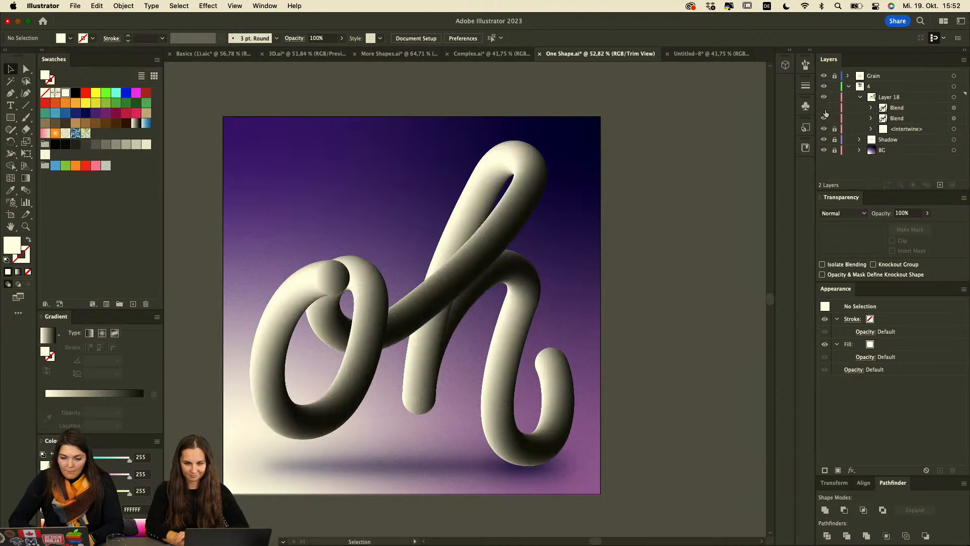
left_click(824, 112)
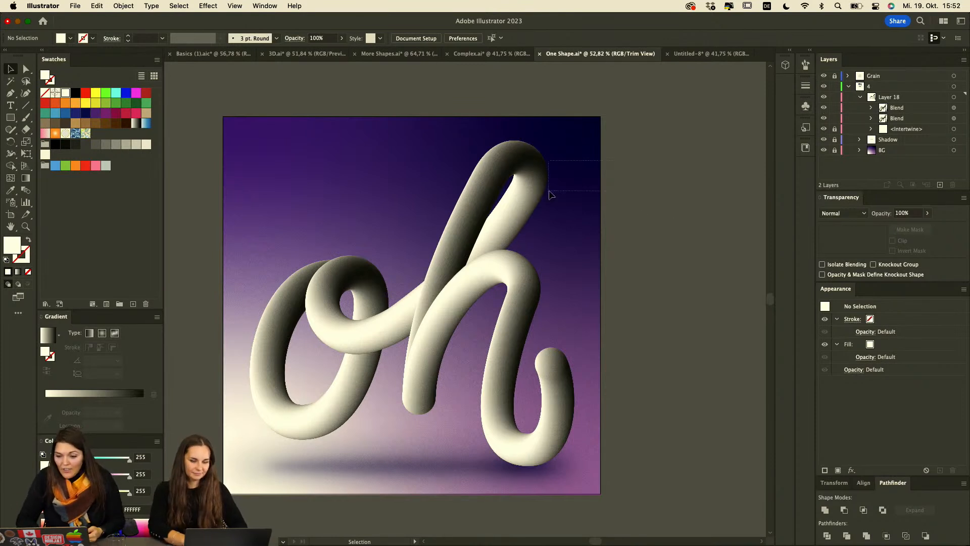
Select both oh Blends and make them one intertwined object.
left_click_drag(620, 159, 413, 272)
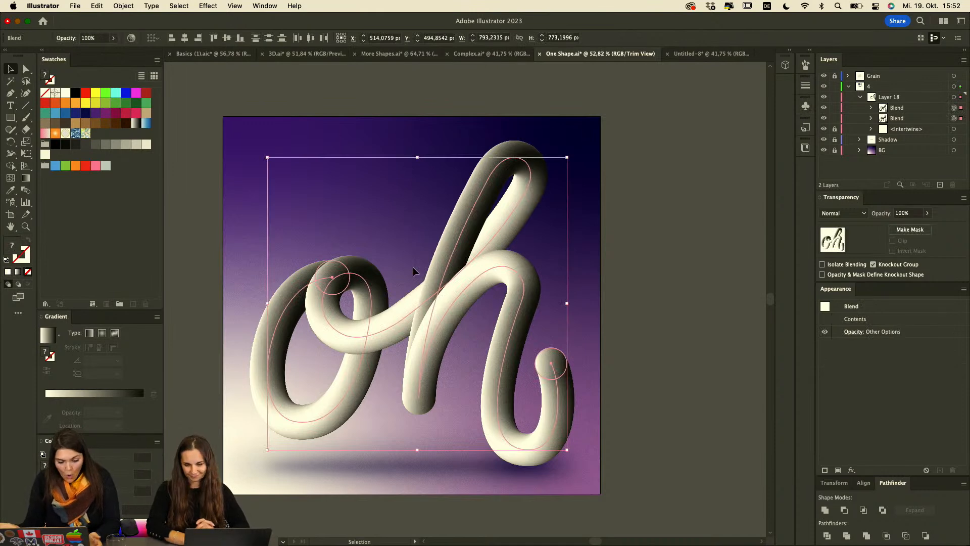
key("super+alt+i")
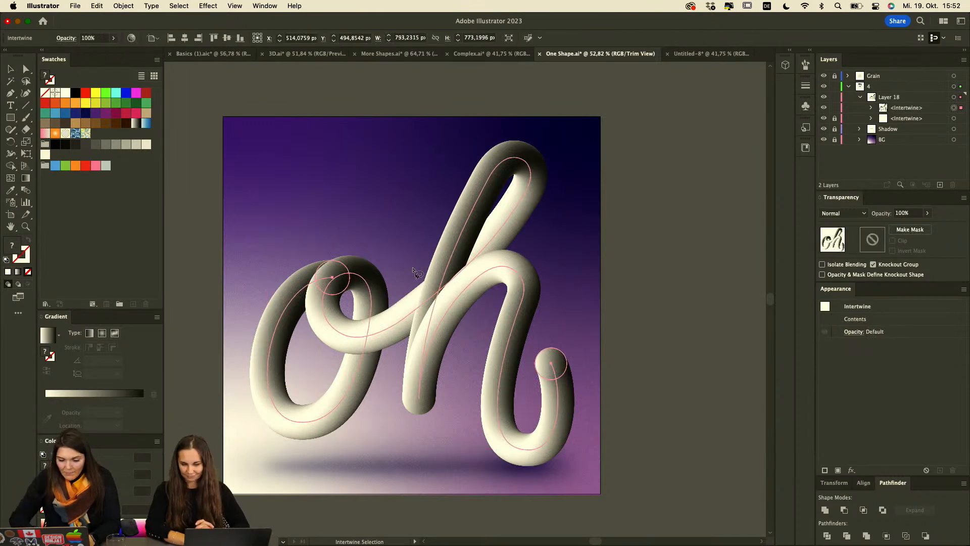
Try to reorder the Blends over the letter o with a loose Intertwine lasso selection, and undo it.
scroll(403, 317, "up", 3)
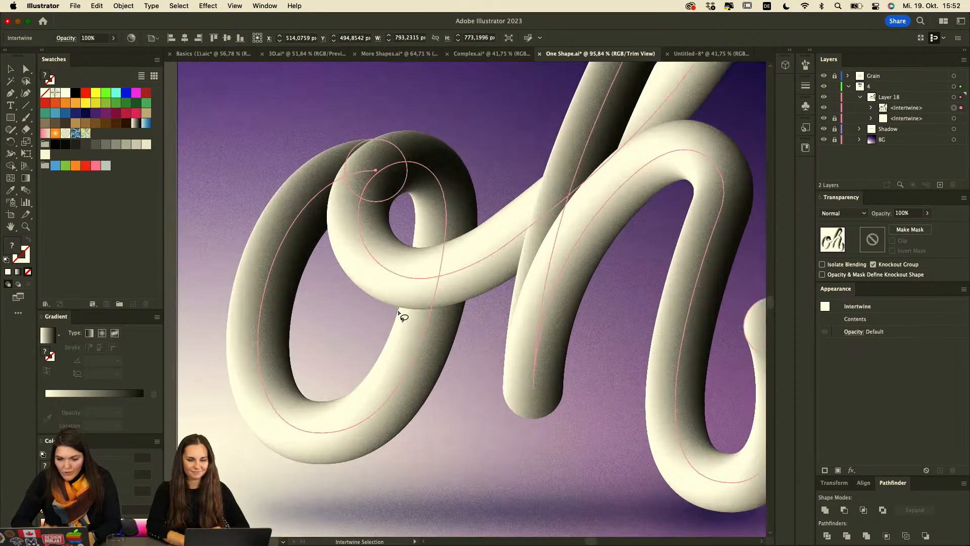
mouse_move(476, 338)
left_mouse_down()
mouse_move(484, 224)
mouse_move(456, 122)
mouse_move(200, 150)
mouse_move(184, 310)
mouse_move(428, 433)
mouse_move(438, 463)
mouse_move(567, 418)
mouse_move(601, 318)
mouse_move(590, 262)
left_mouse_up()
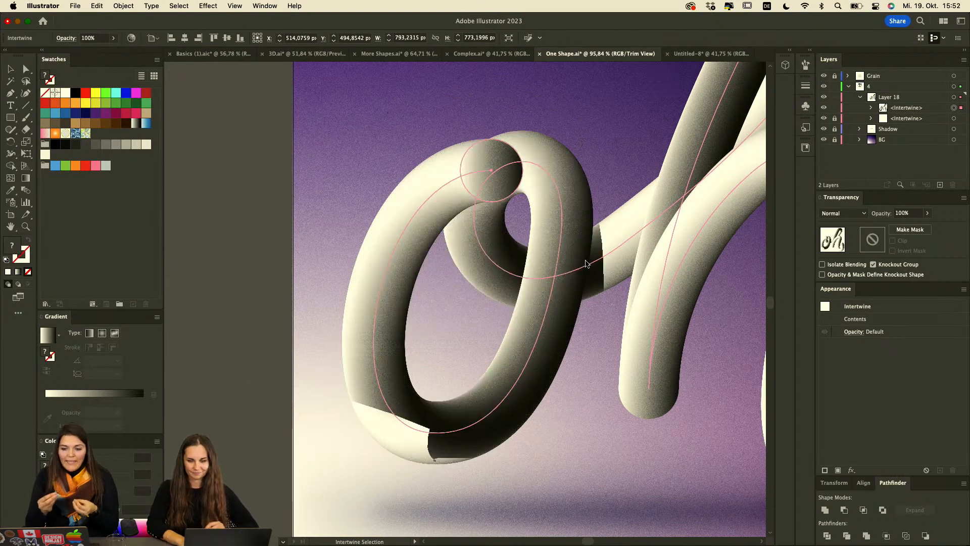
scroll(626, 303, "right", 3)
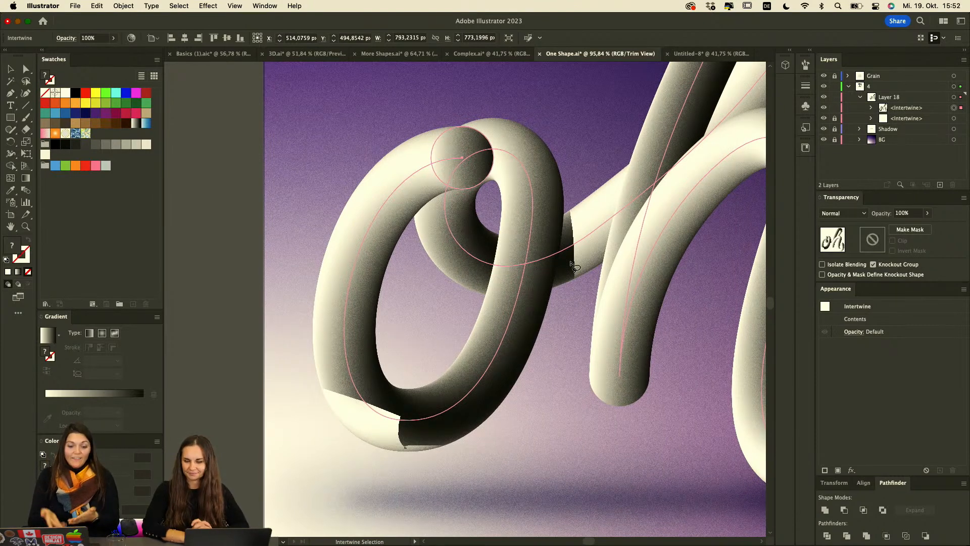
left_click(572, 265)
key("v")
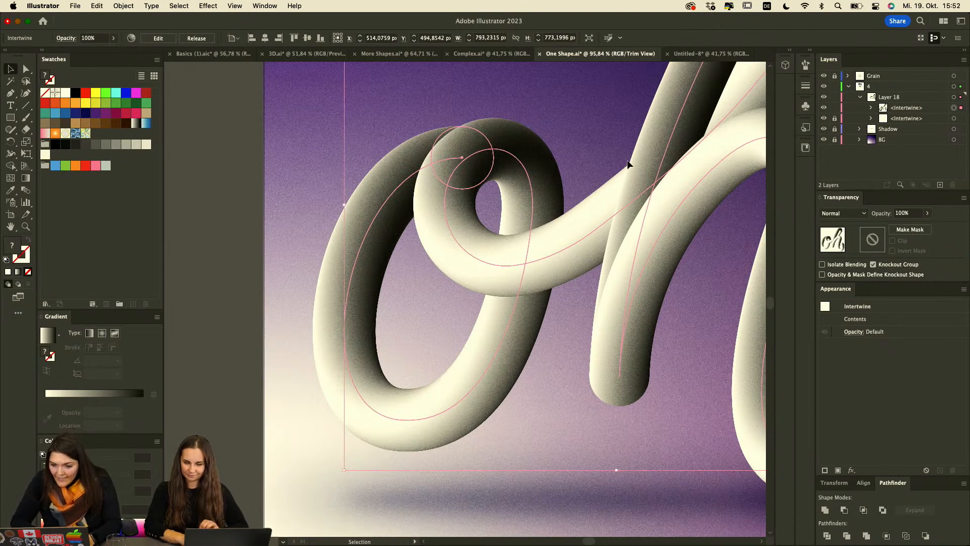
Edit the intertwine to swap the Blends' order across the letter o and its connecting stroke up to the h, and deselect the artwork.
double_click(614, 195)
mouse_move(630, 159)
left_mouse_down()
mouse_move(586, 327)
mouse_move(543, 394)
mouse_move(473, 467)
mouse_move(346, 481)
mouse_move(266, 324)
mouse_move(321, 135)
mouse_move(415, 95)
mouse_move(525, 94)
mouse_move(627, 149)
mouse_move(586, 247)
left_mouse_up()
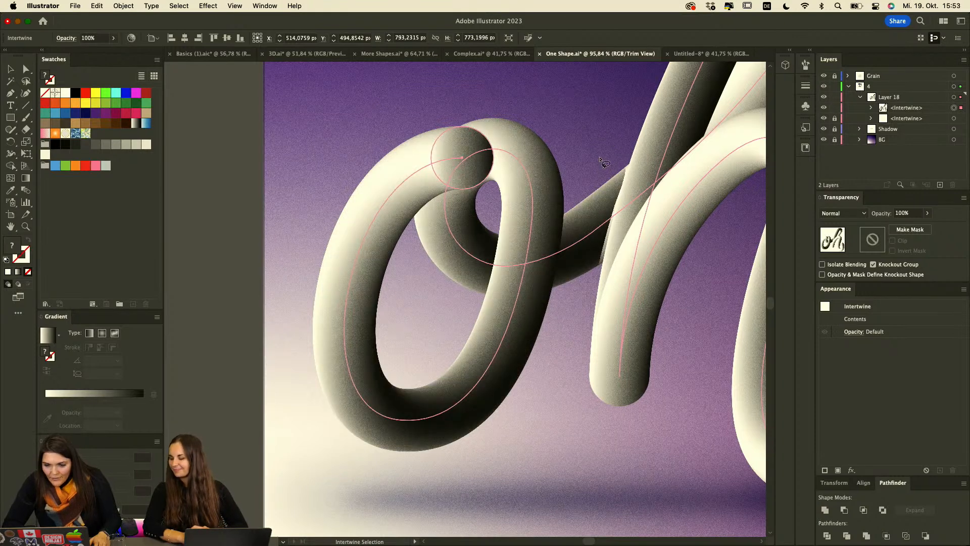
key("super+0")
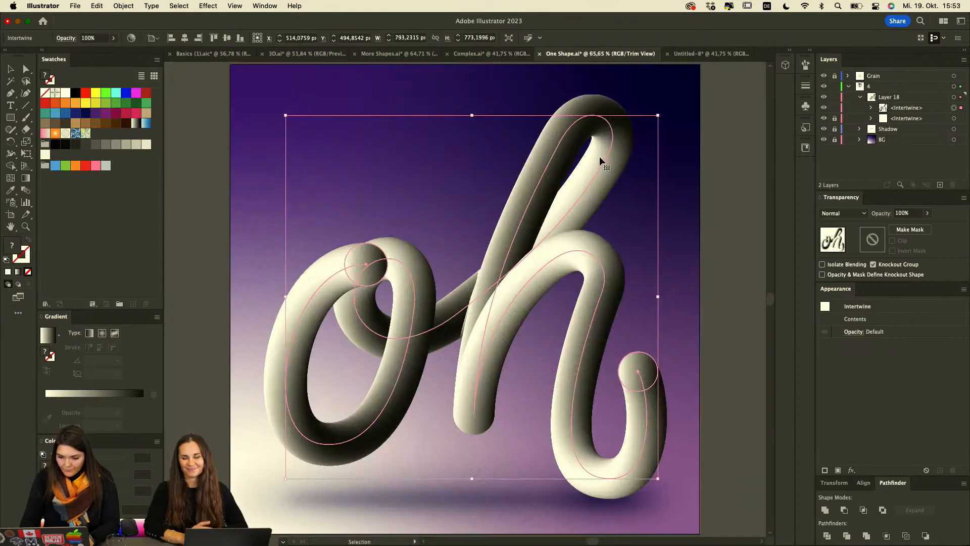
left_click(14, 68)
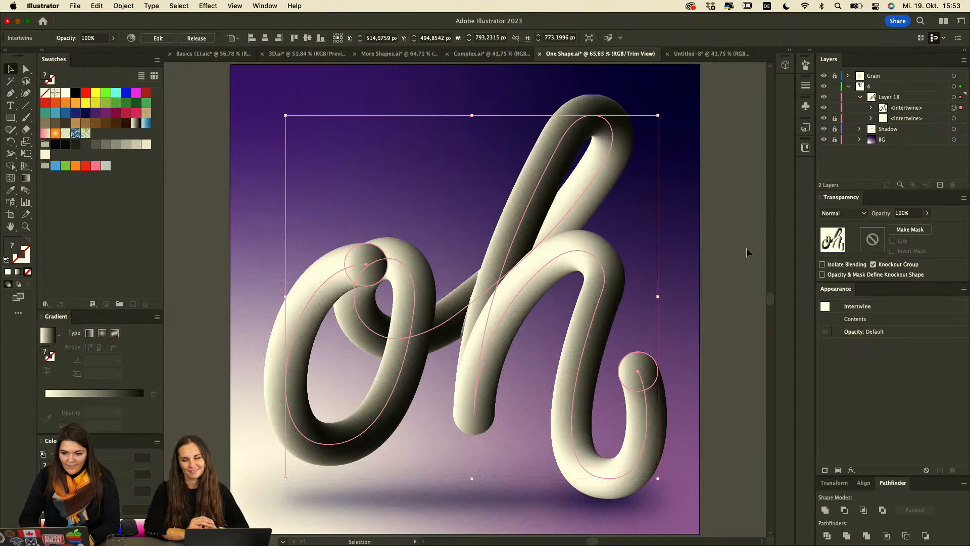
left_click(758, 234)
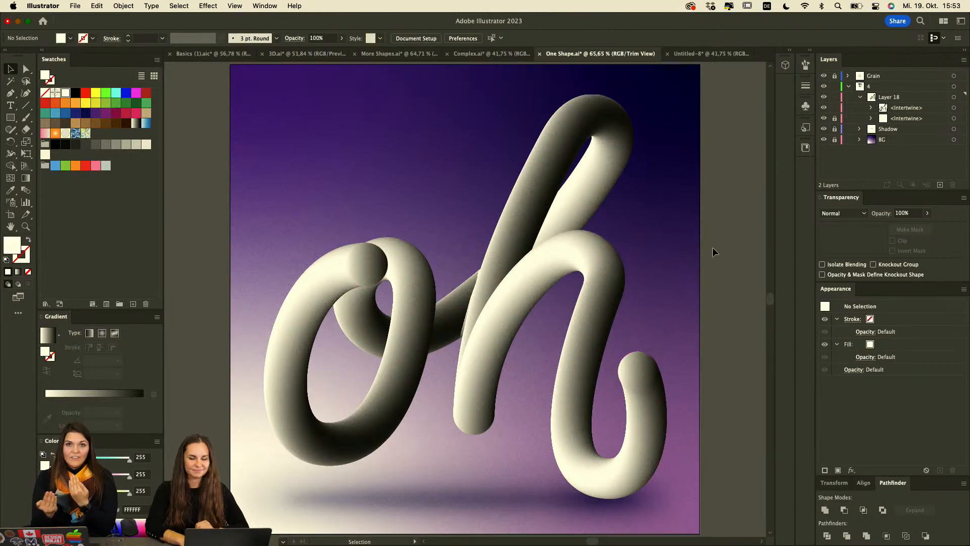